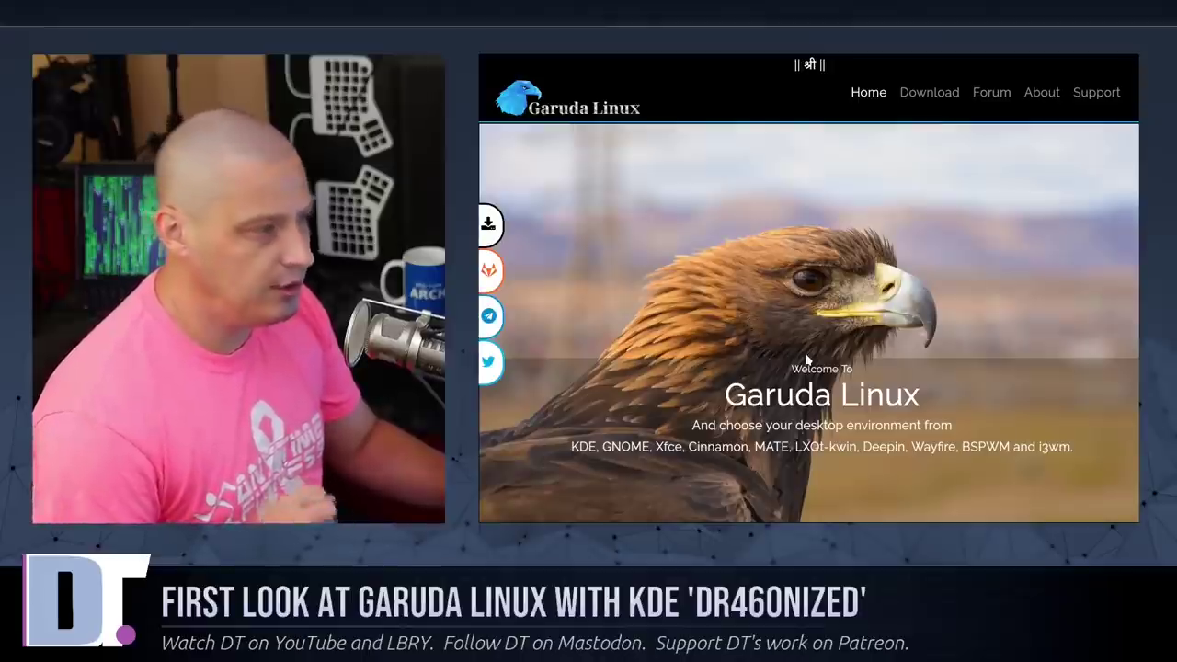
Step: Go to the Download page and read through the hardware requirements and live-session login notes
scroll(807, 359, "down", 2)
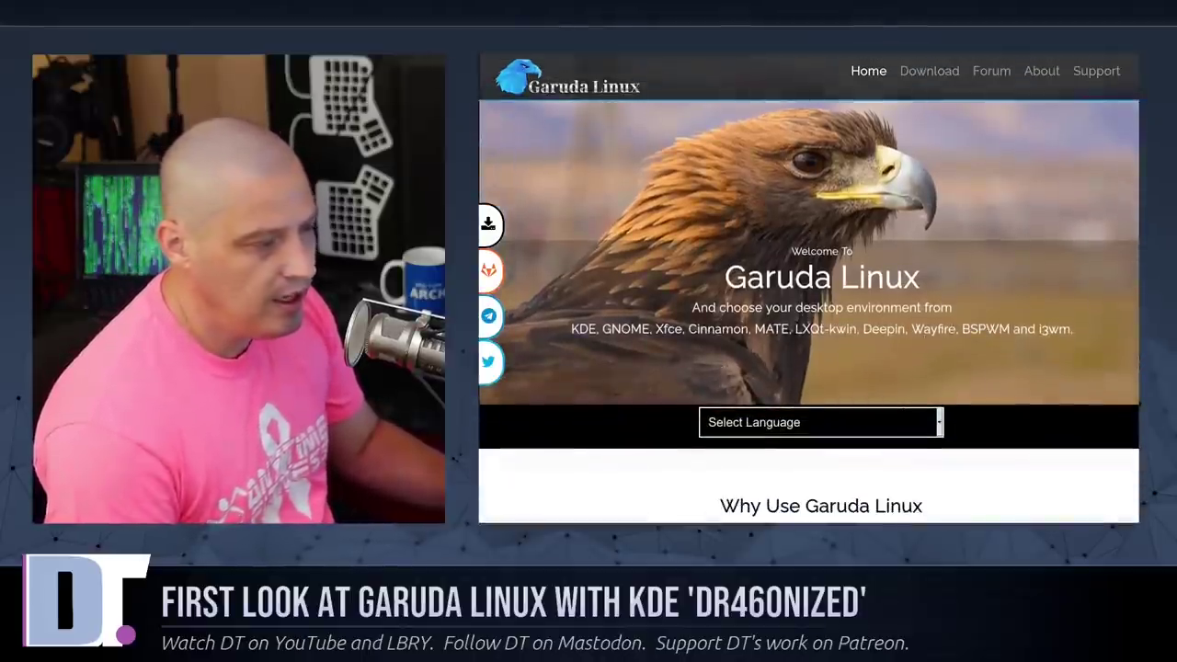
scroll(800, 437, "down", 1)
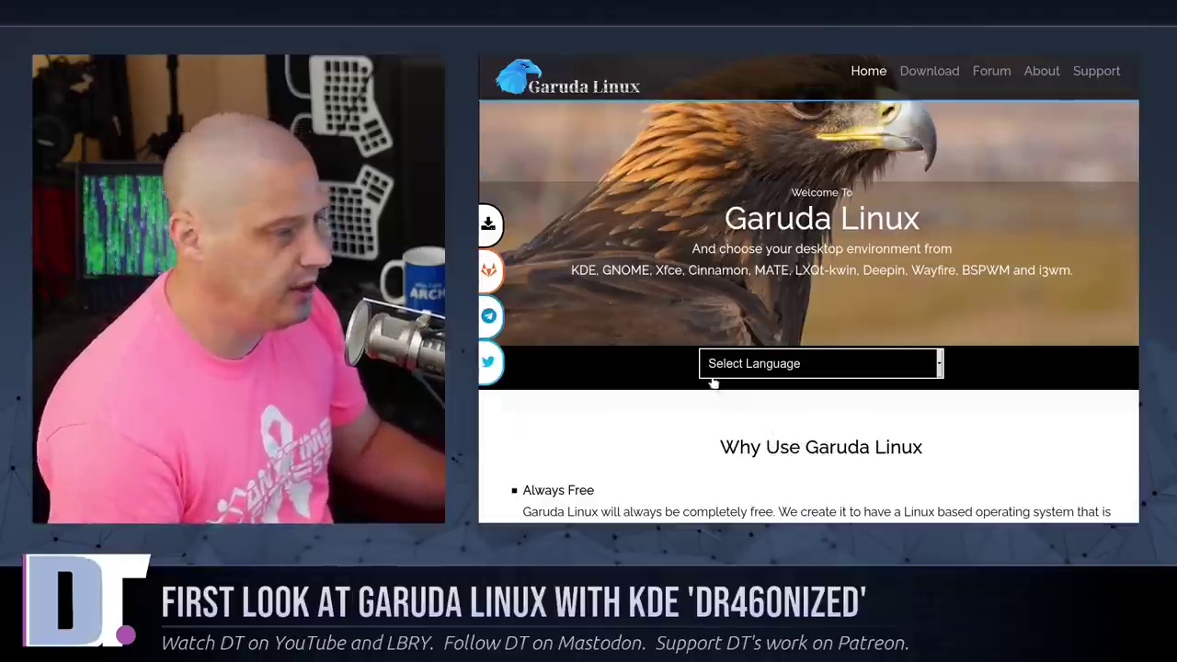
scroll(893, 325, "up", 2)
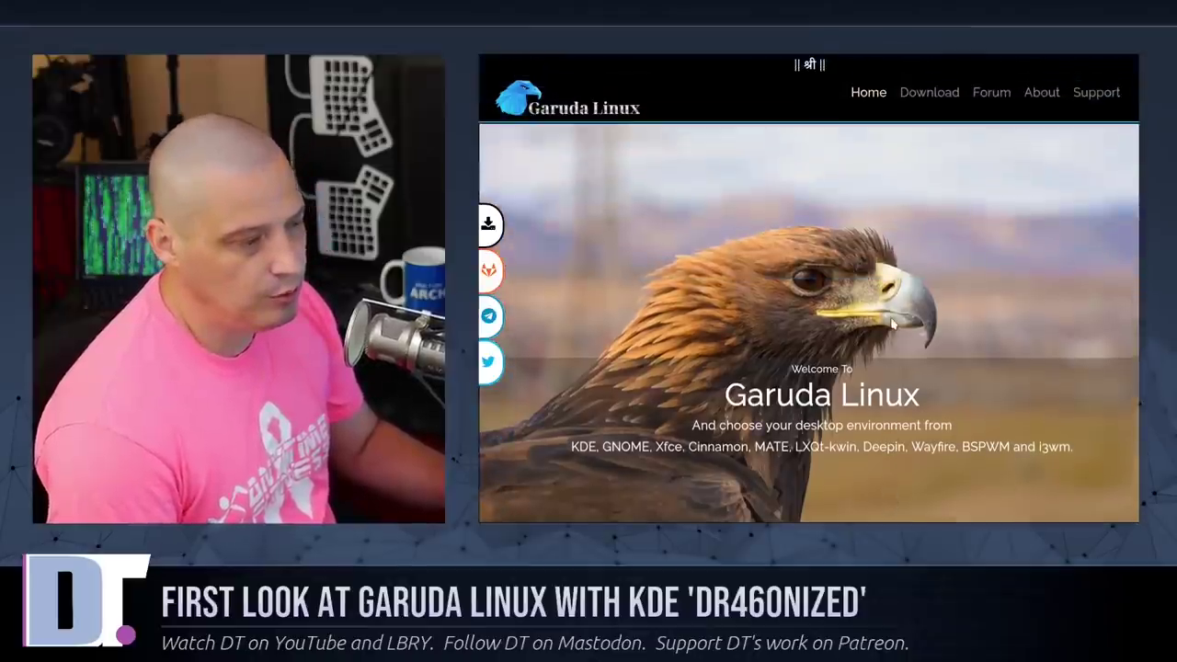
left_click(938, 92)
scroll(964, 417, "down", 3)
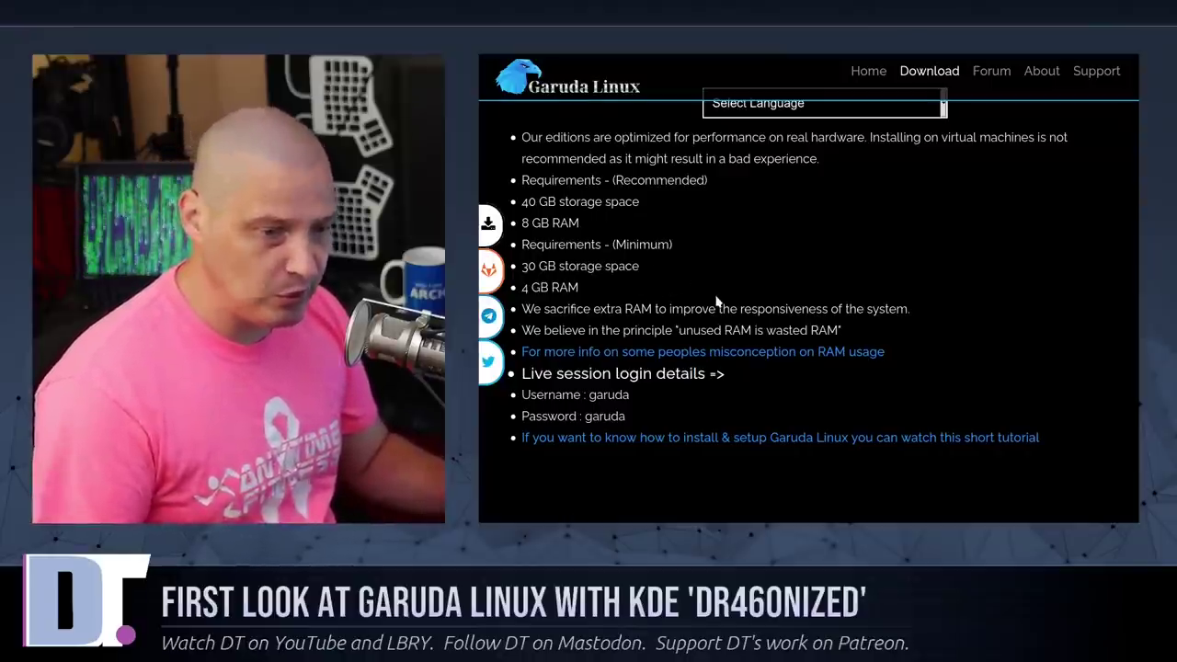
scroll(717, 304, "down", 4)
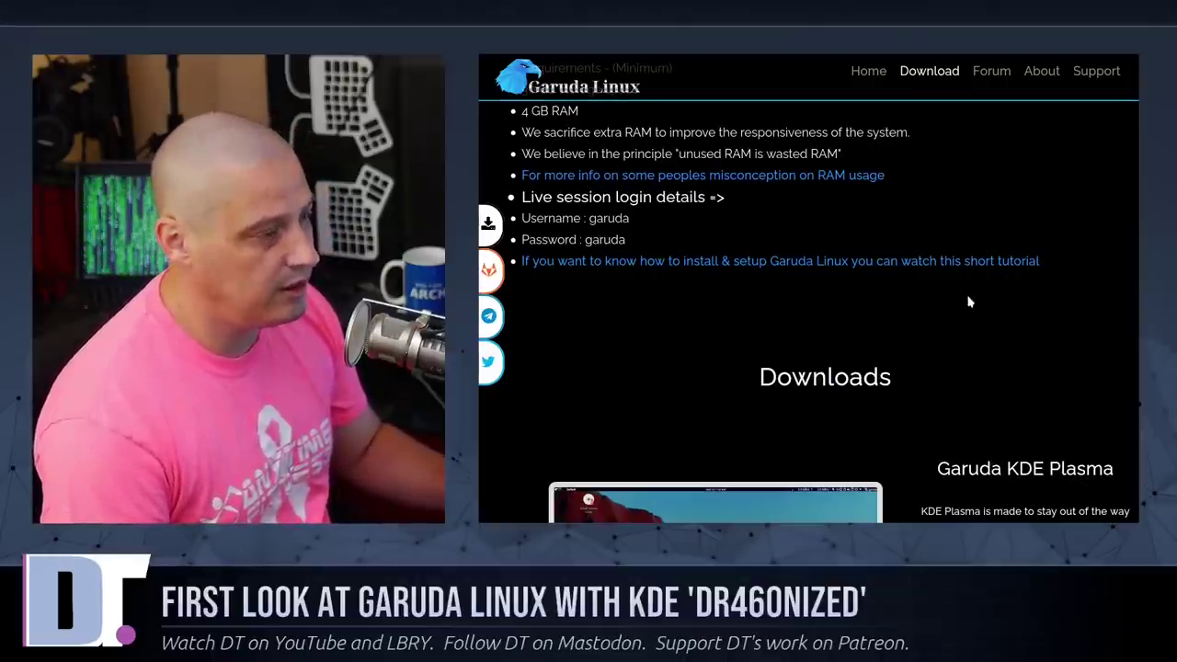
Step: Browse the KDE editions and reveal the Ultimate edition's download sources
scroll(968, 302, "down", 3)
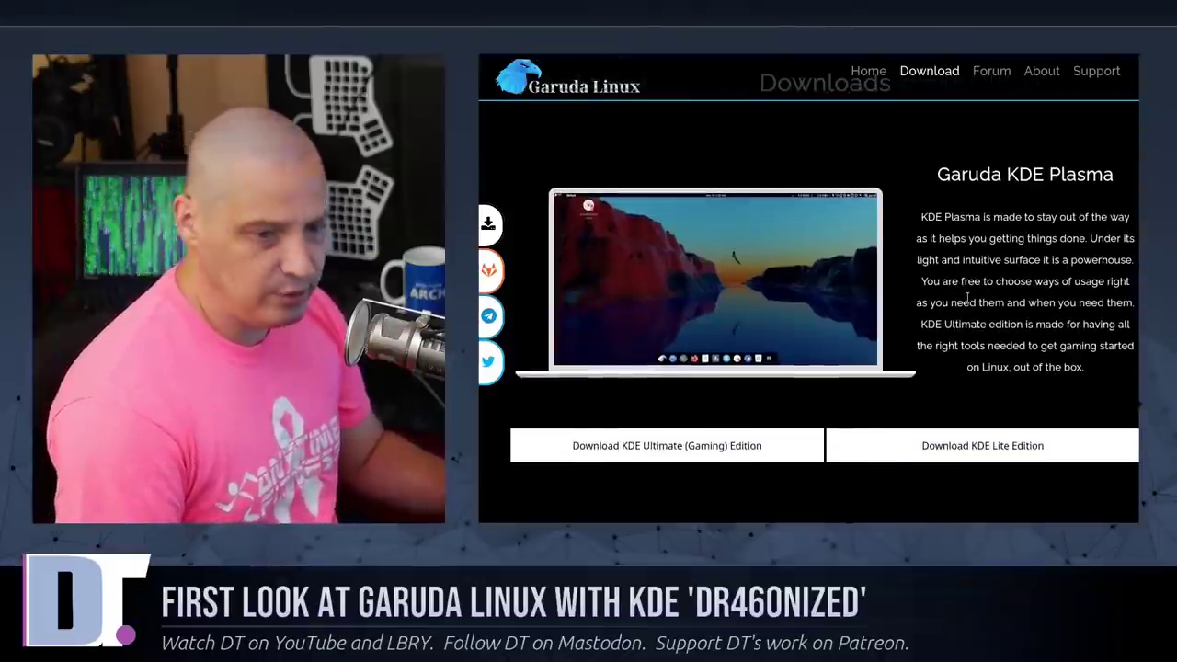
scroll(963, 285, "down", 1)
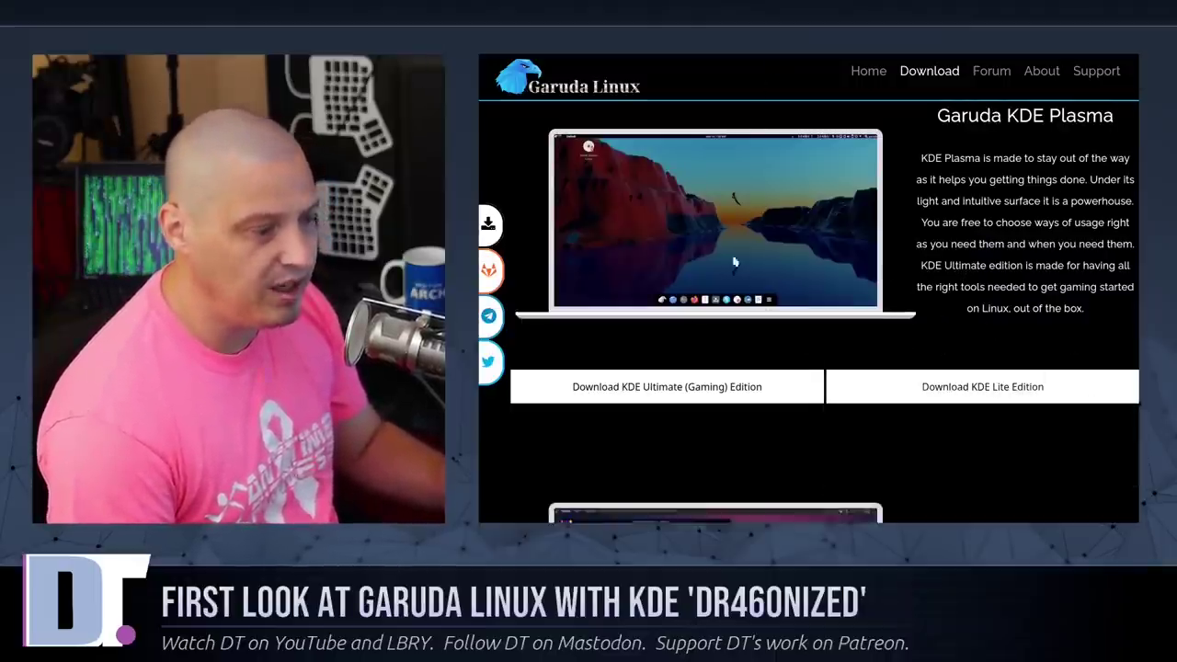
left_click(667, 387)
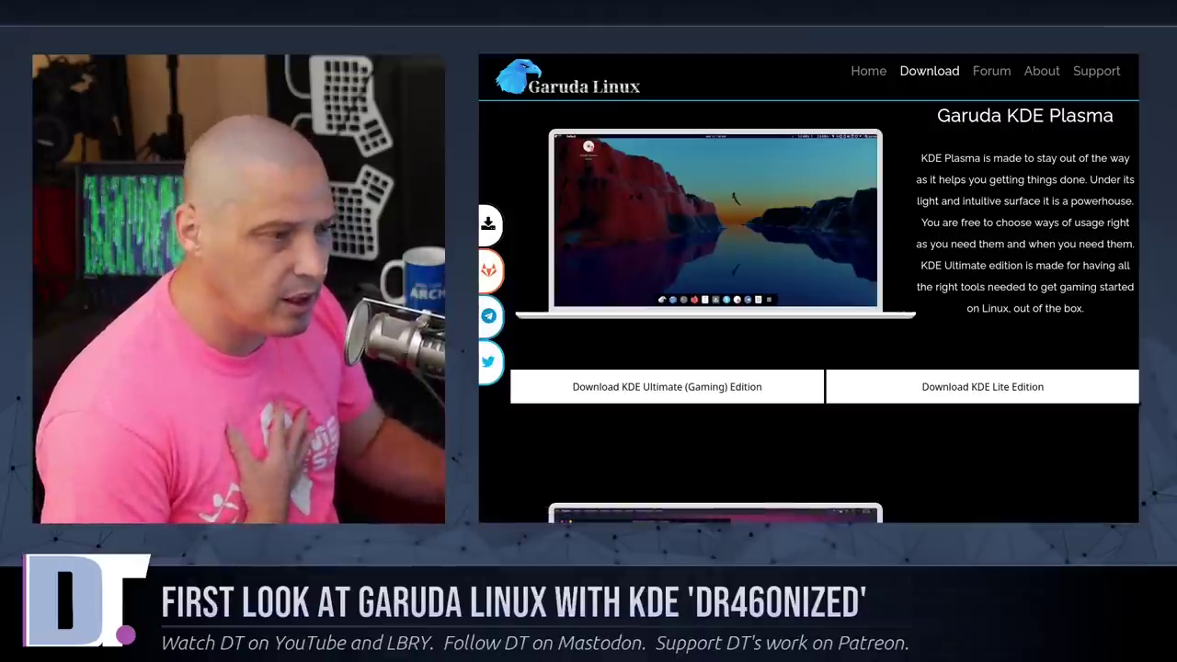
left_click(736, 386)
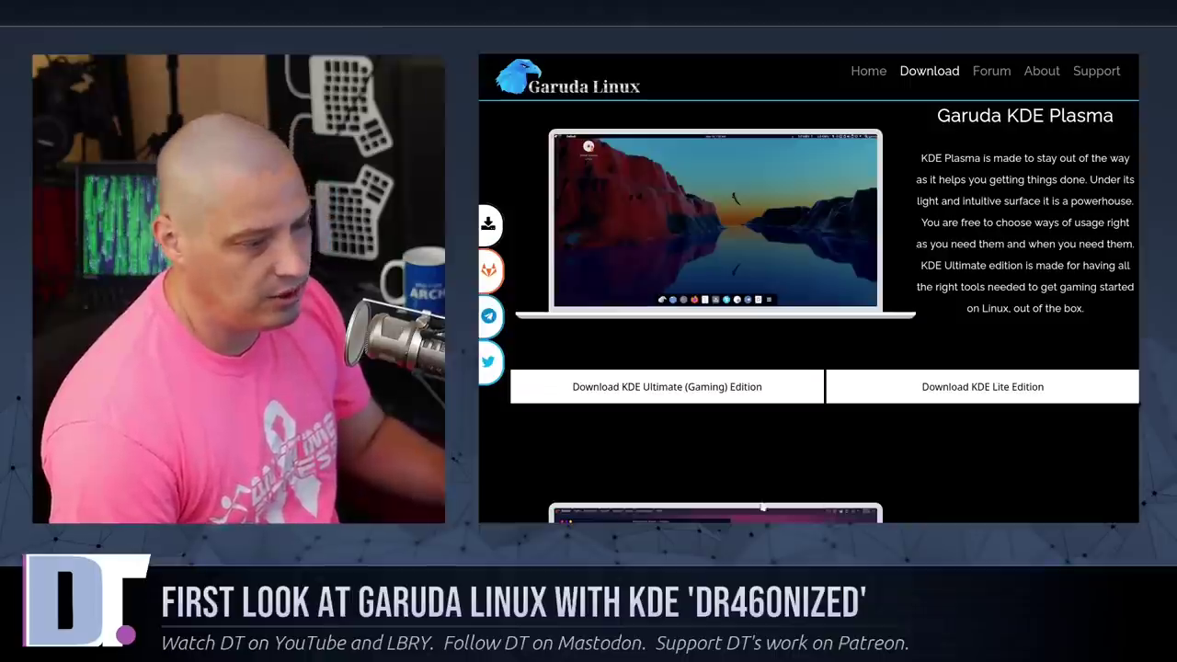
mouse_move(659, 391)
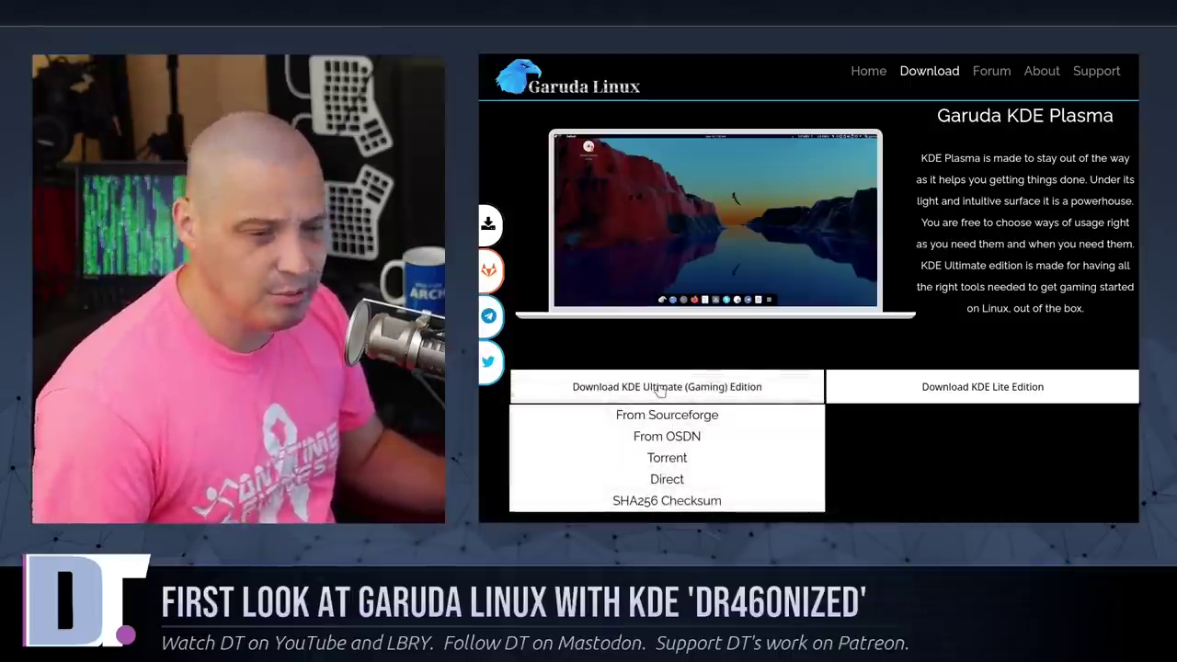
mouse_move(1024, 425)
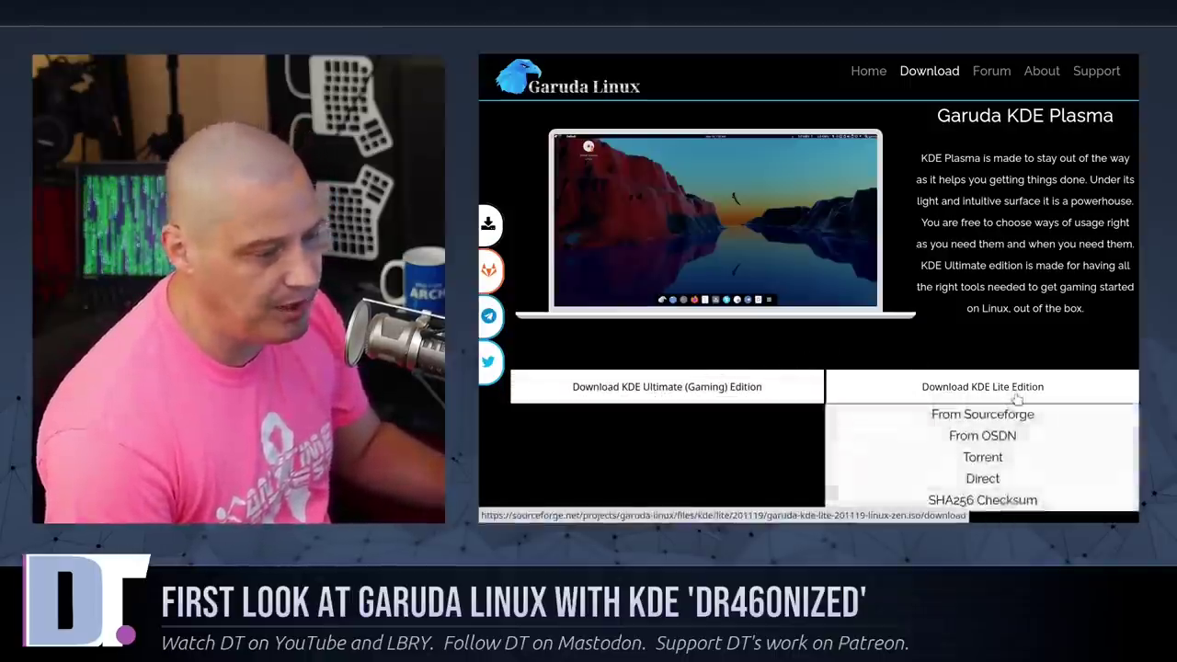
Step: Choose Torrent as the download source for the KDE Dr460nized Lite edition
scroll(1016, 399, "down", 1)
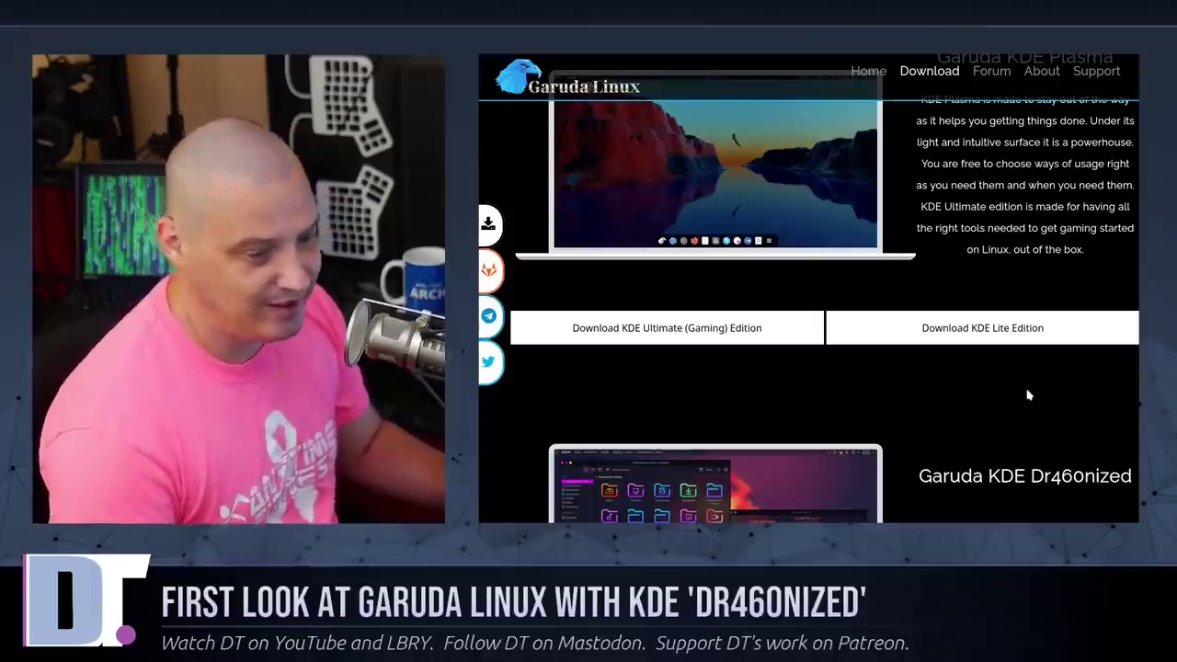
scroll(1021, 391, "down", 3)
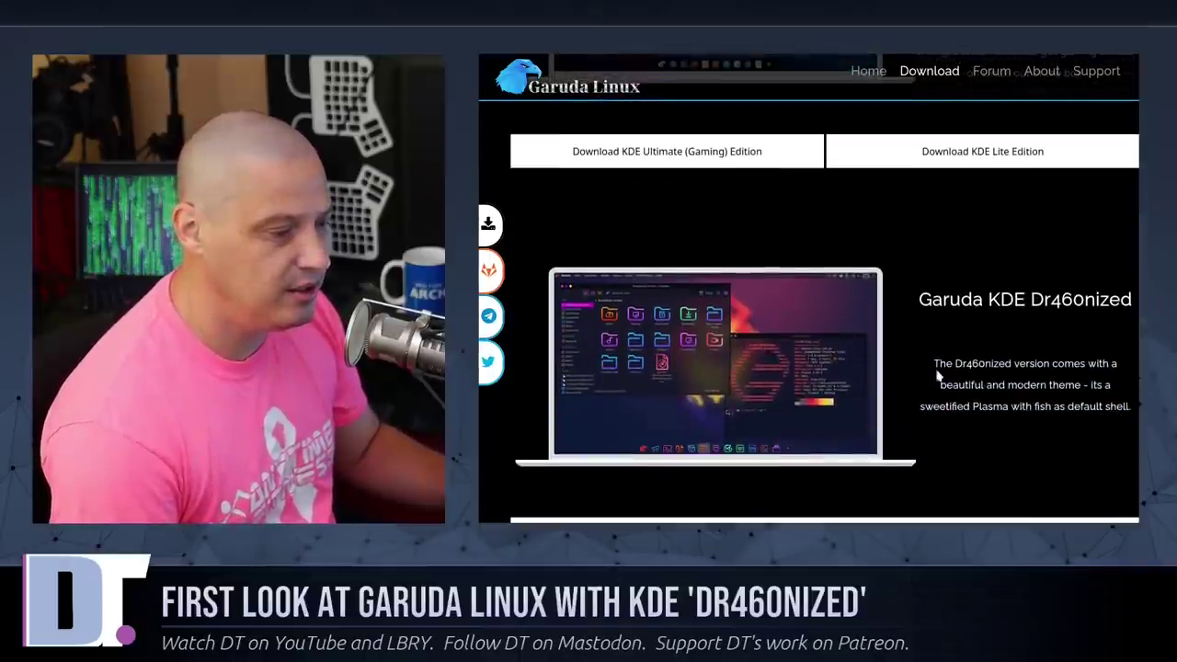
scroll(1044, 463, "down", 1)
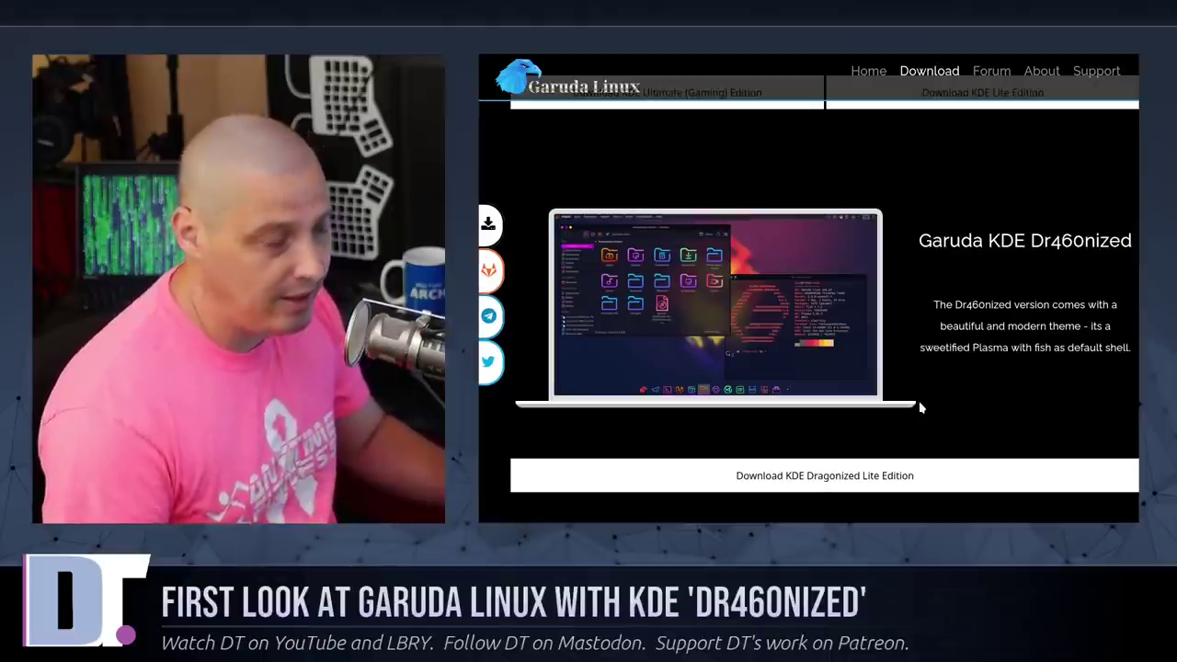
scroll(927, 403, "down", 3)
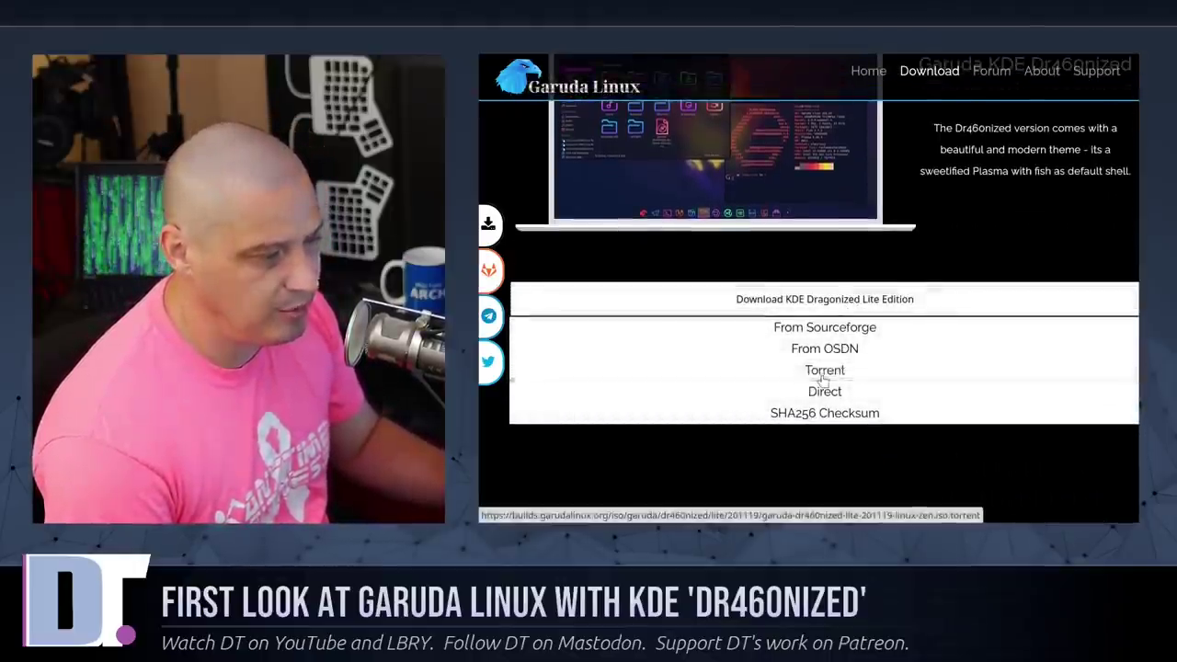
left_click(823, 372)
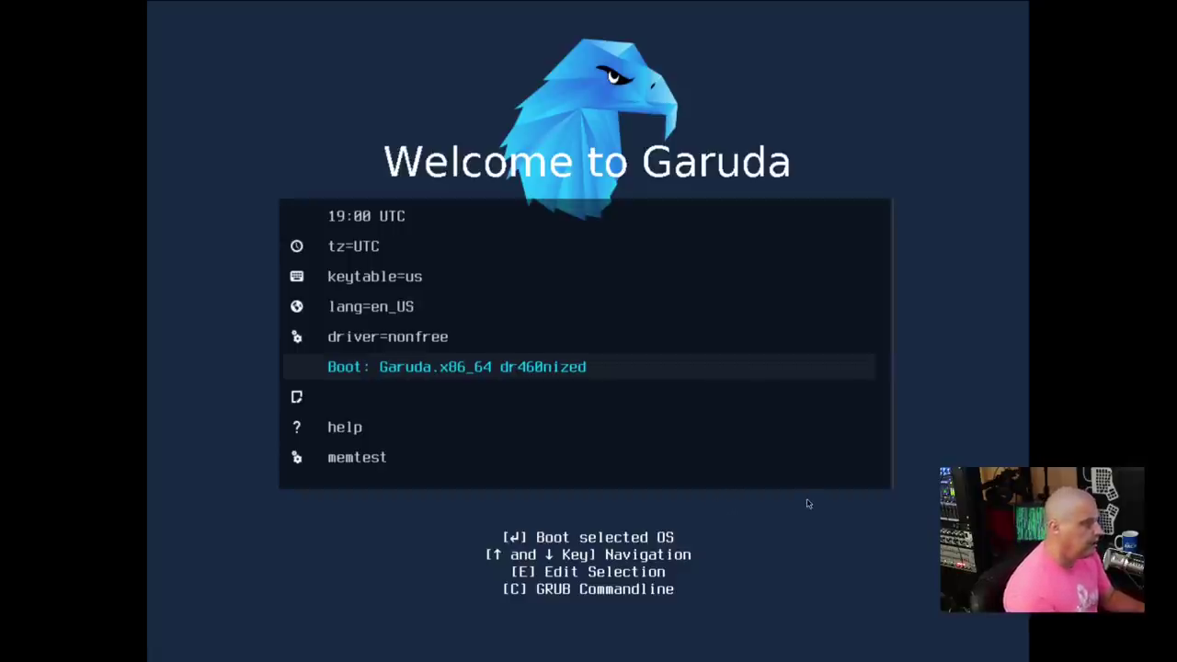
Step: Step through the boot menu options and boot 'Garuda.x86_64 dr460nized' to the live desktop
key("Up")
key("Up")
key("Up")
key("Up")
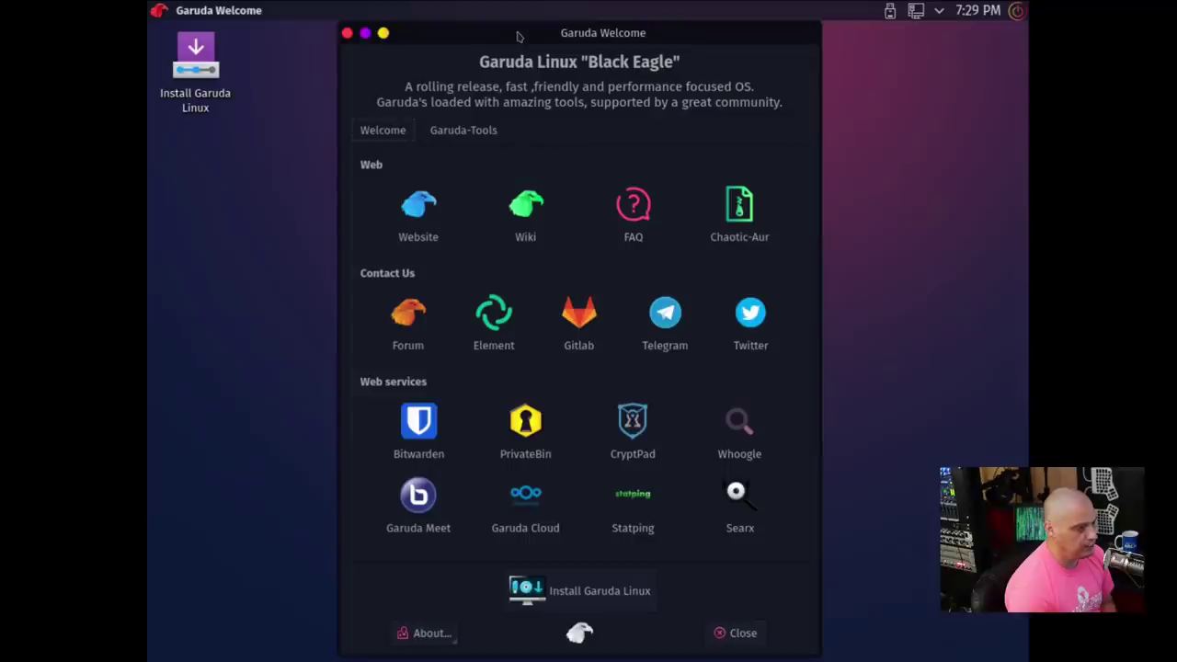
Step: Launch Konsole with Ctrl+Alt+T and move its window toward the left
left_click(308, 229)
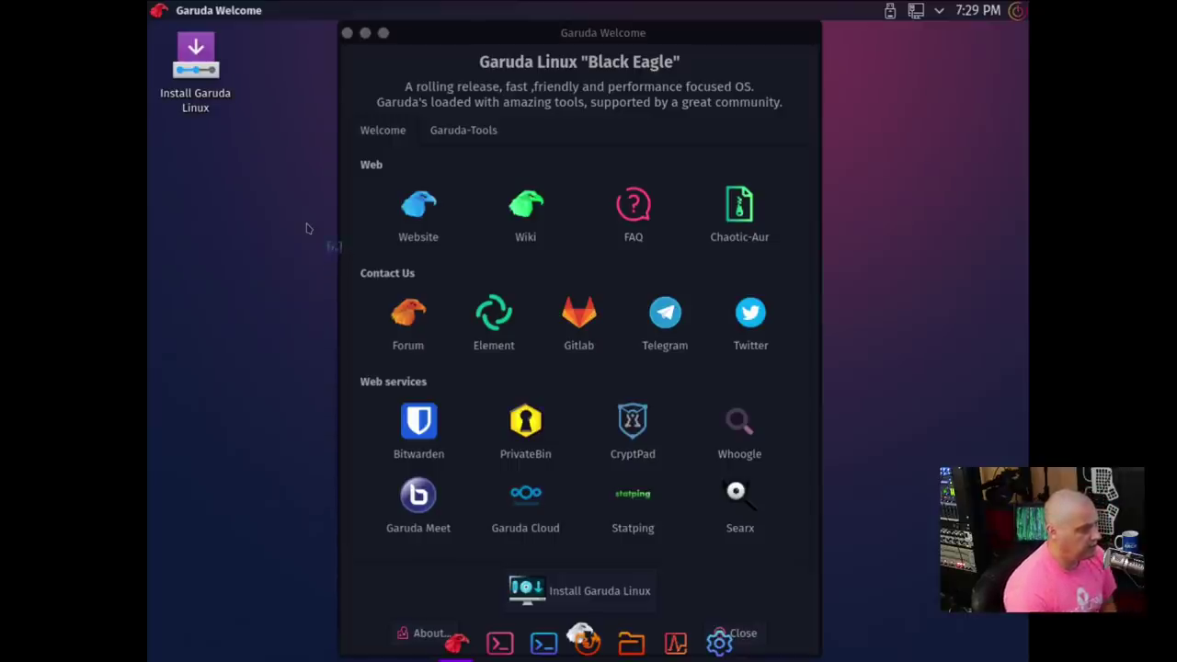
key("ctrl+alt+t")
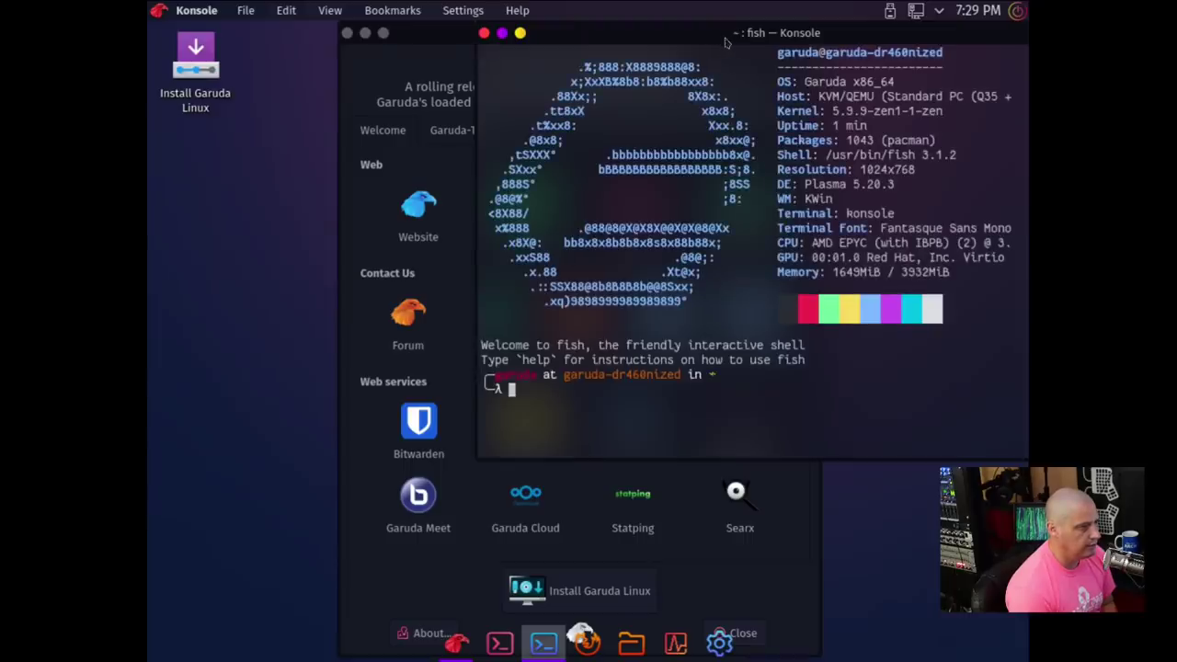
left_click_drag(722, 34, 590, 43)
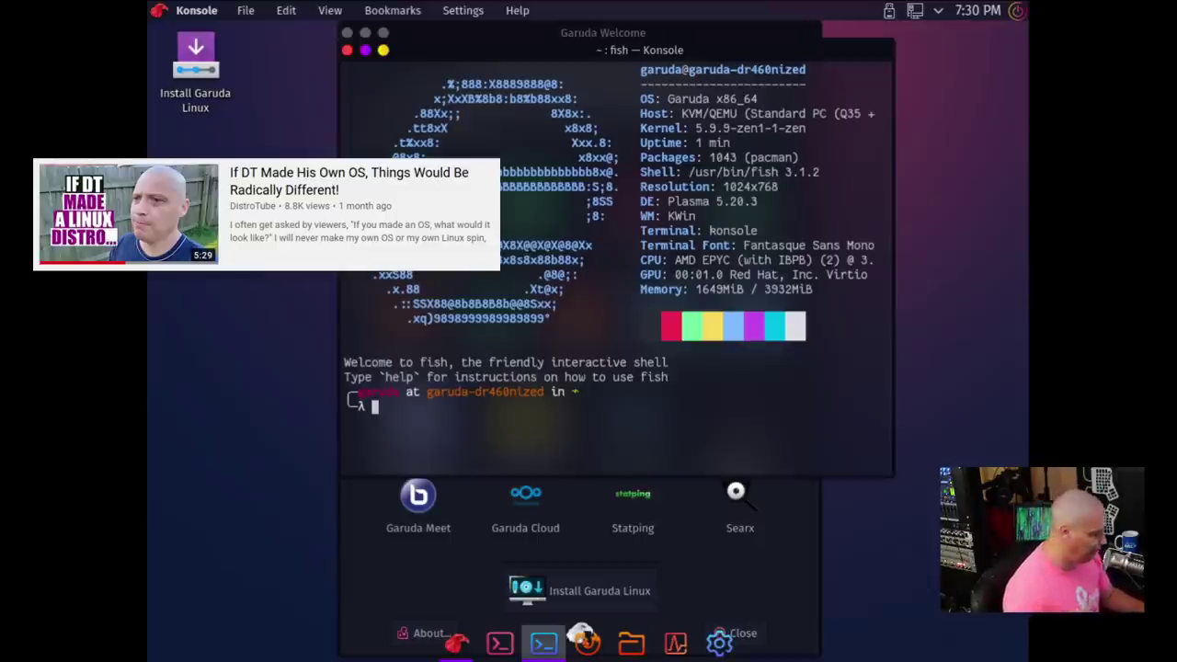
Step: Switch the screen to 1920x1080 with xrandr -s, then close Konsole and centre Garuda Welcome
type("stac")
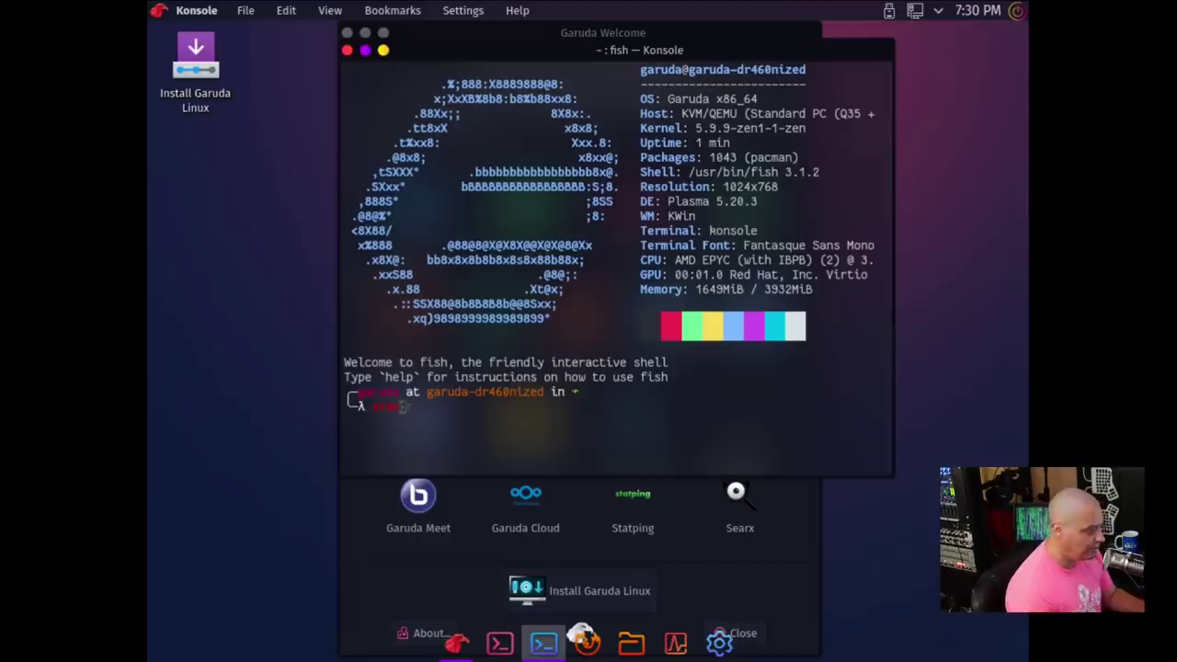
type("ndr")
key("Return")
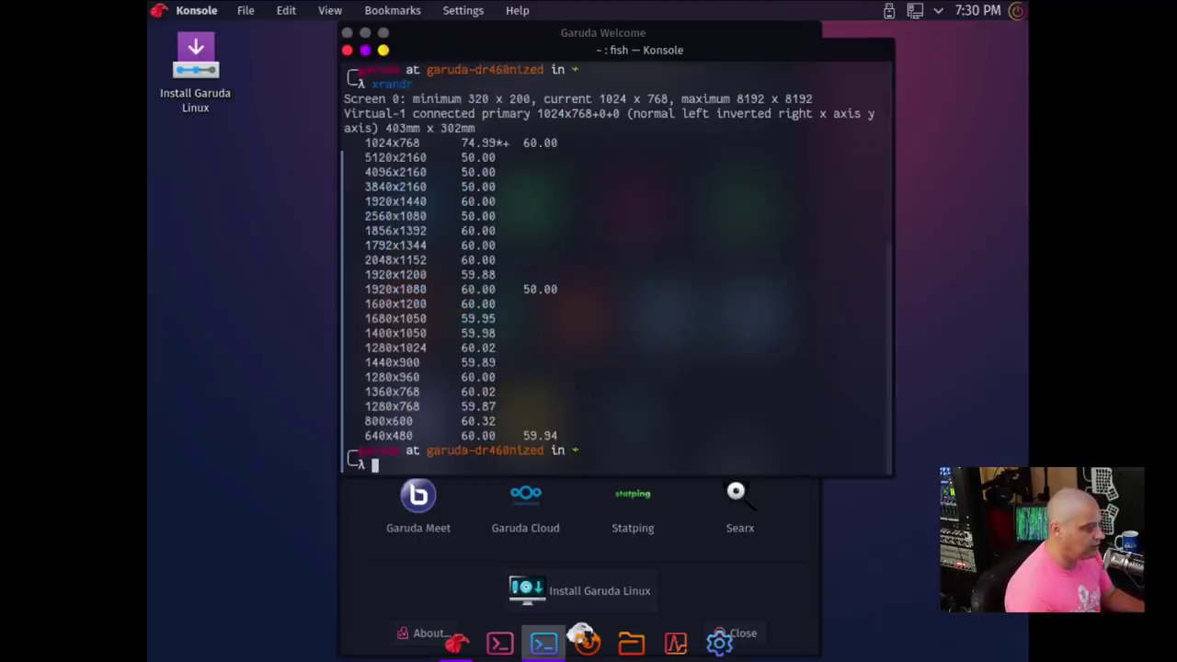
type("xrandr -s")
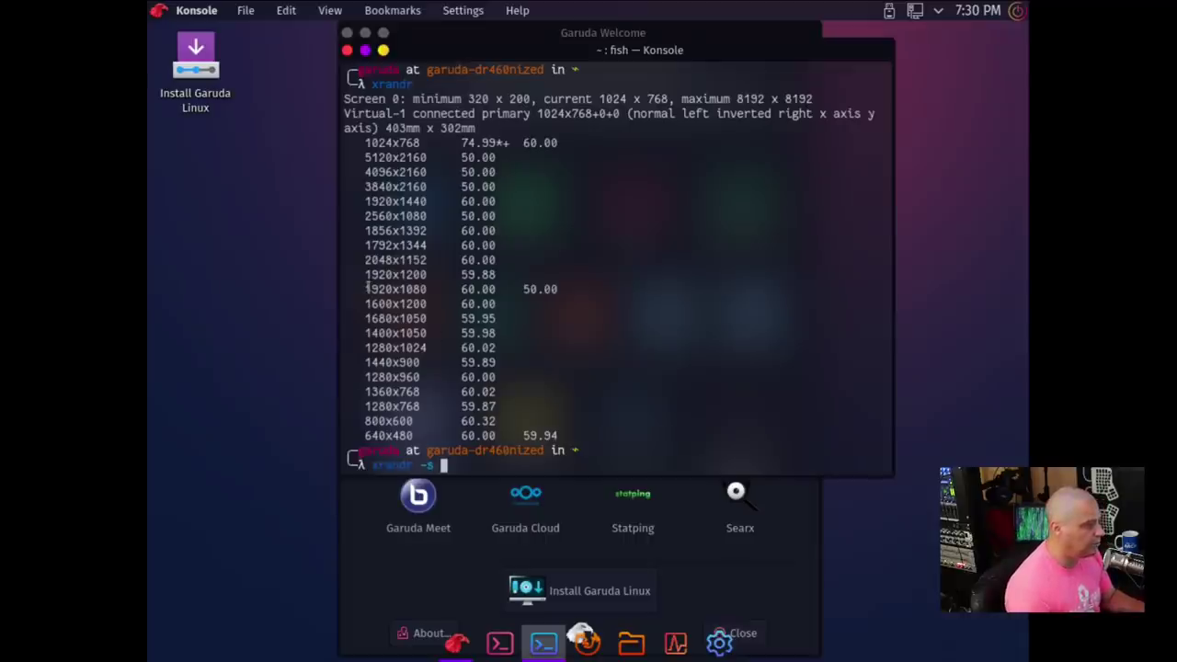
left_click_drag(365, 289, 427, 289)
middle_click(657, 283)
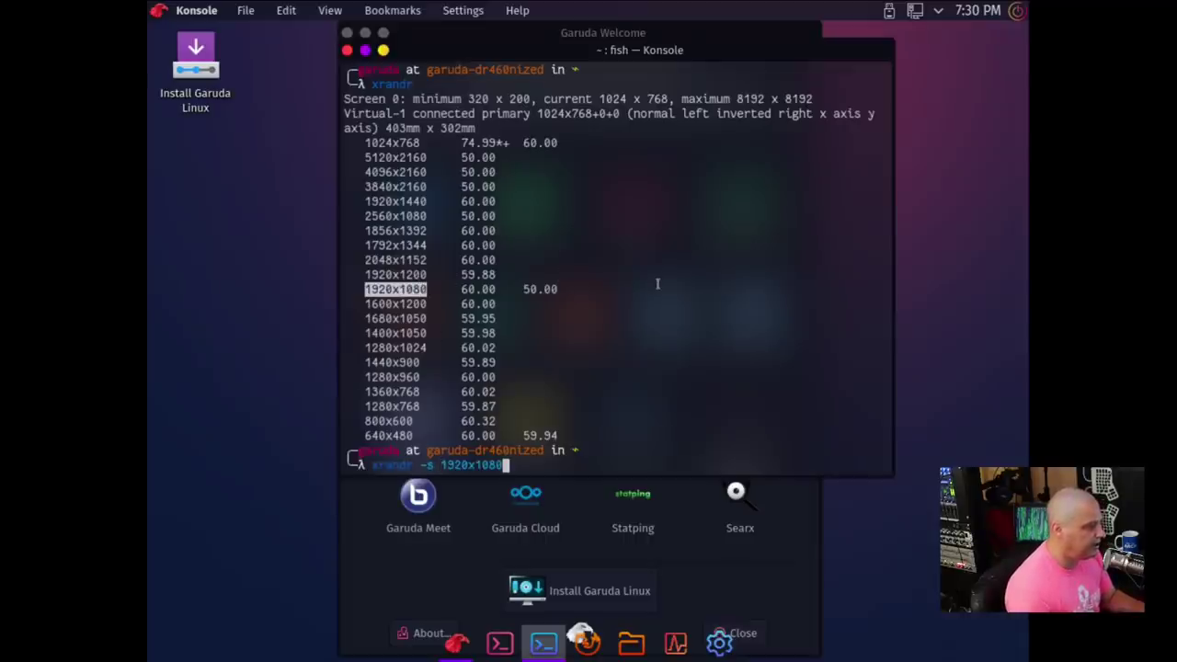
key("Return")
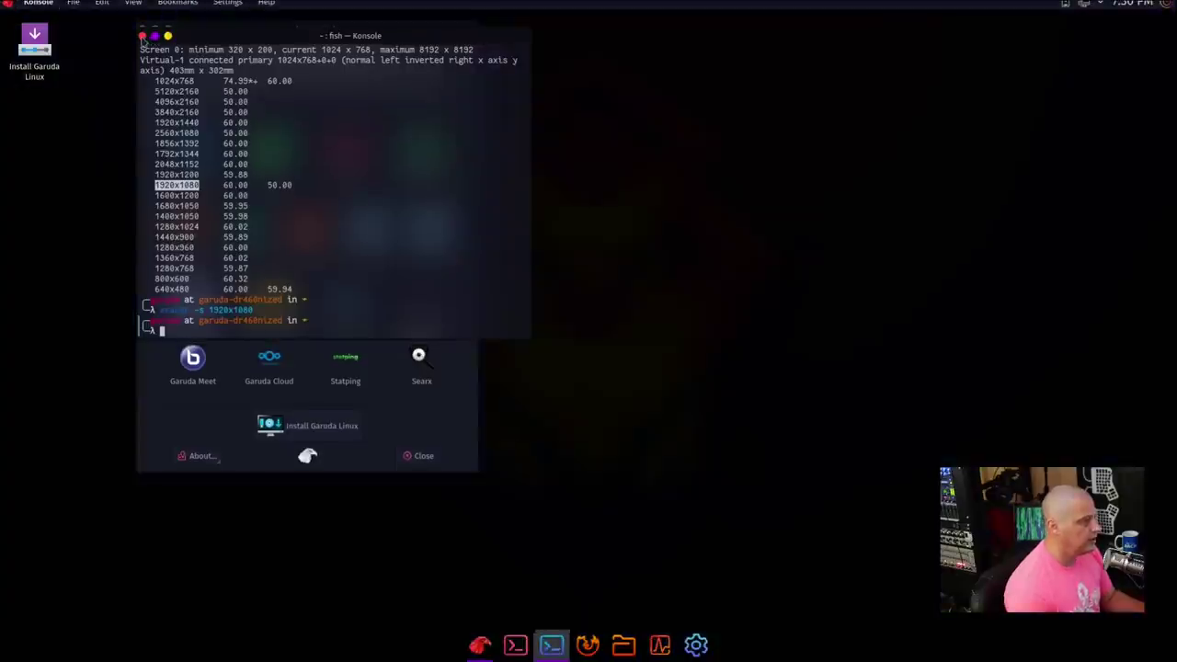
left_click(142, 36)
left_click_drag(224, 43, 440, 39)
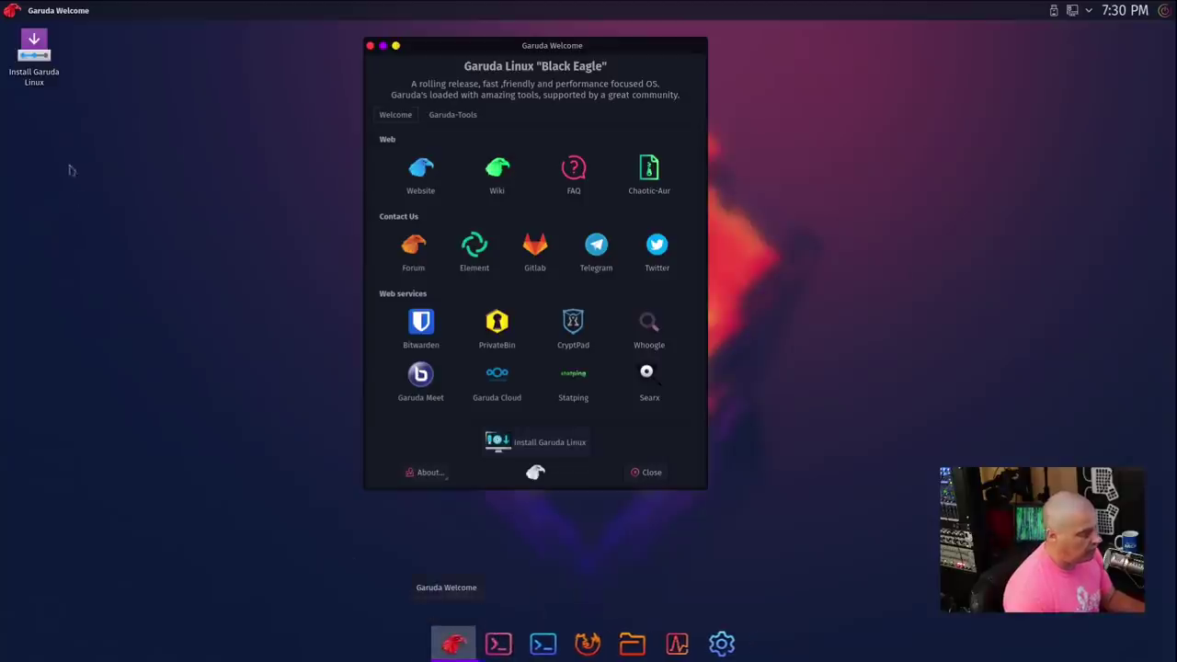
Step: Launch the Garuda Linux installer and keep American English as the language
left_click(369, 45)
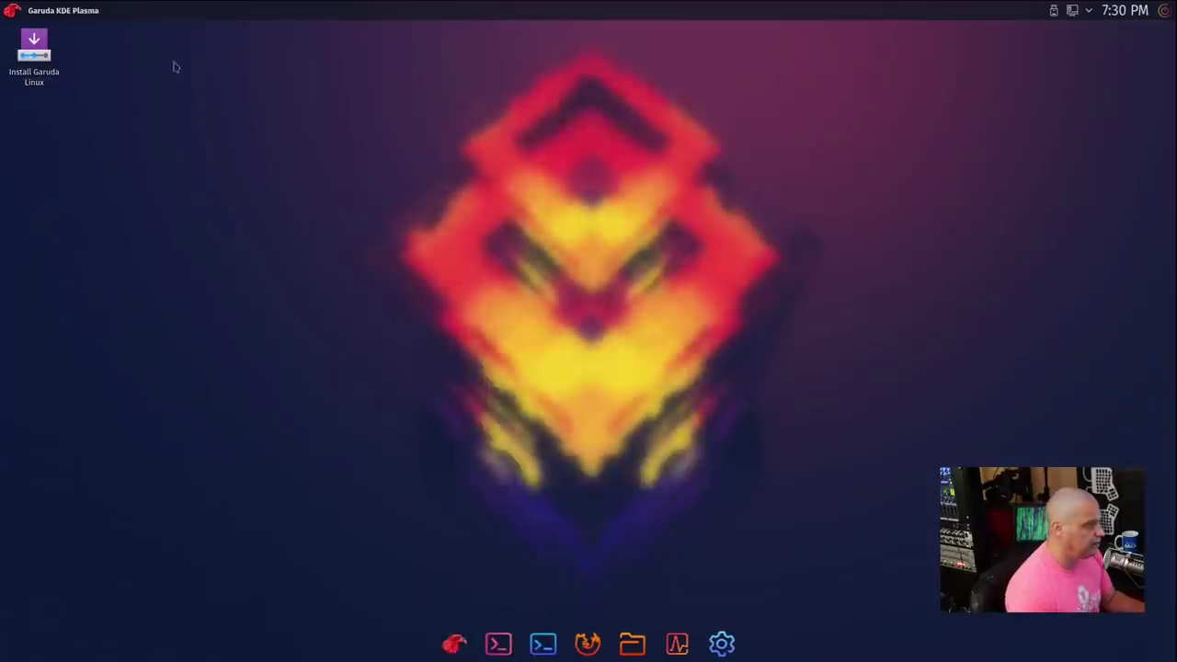
left_click(32, 57)
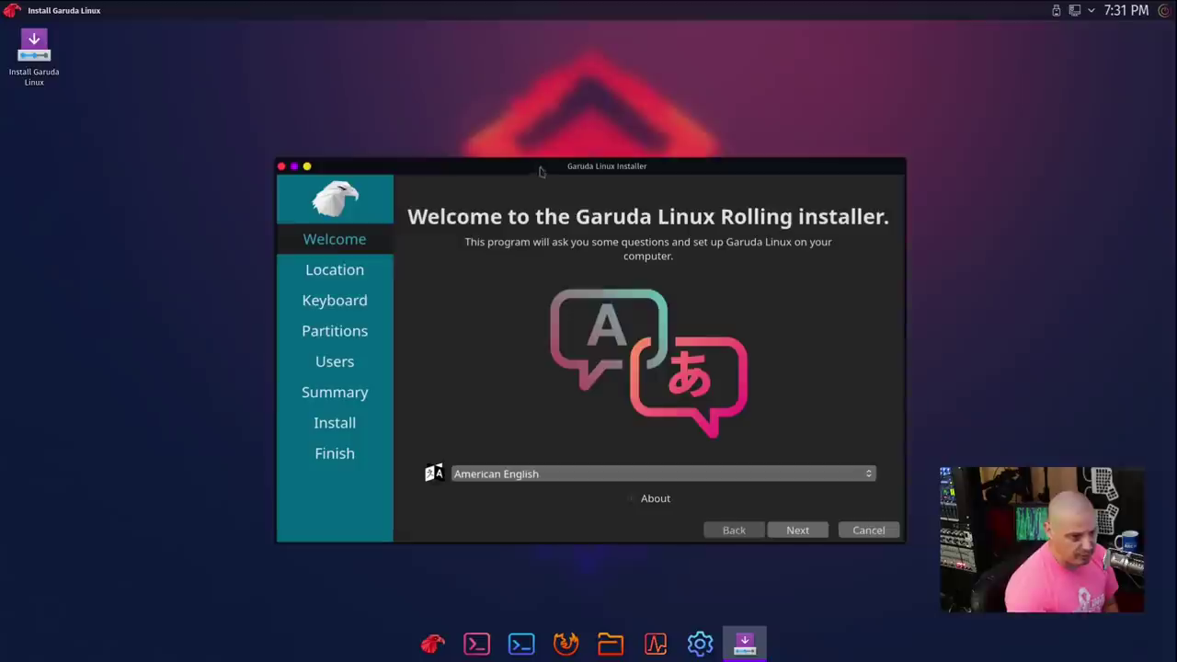
left_click_drag(531, 173, 577, 116)
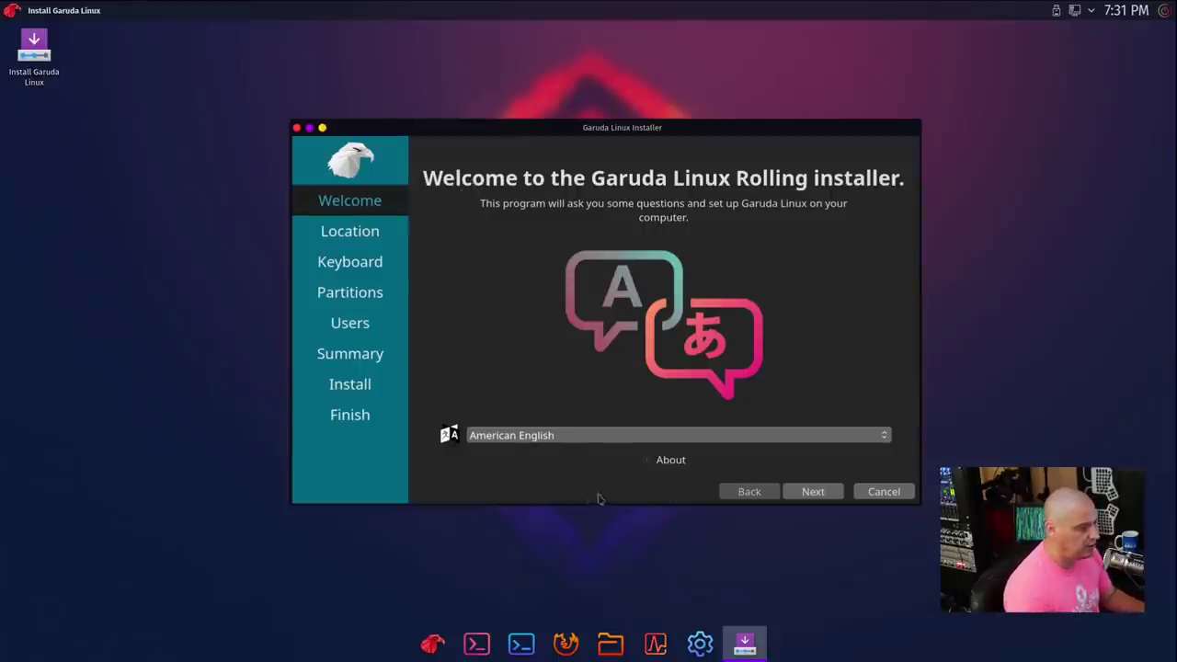
left_click(800, 494)
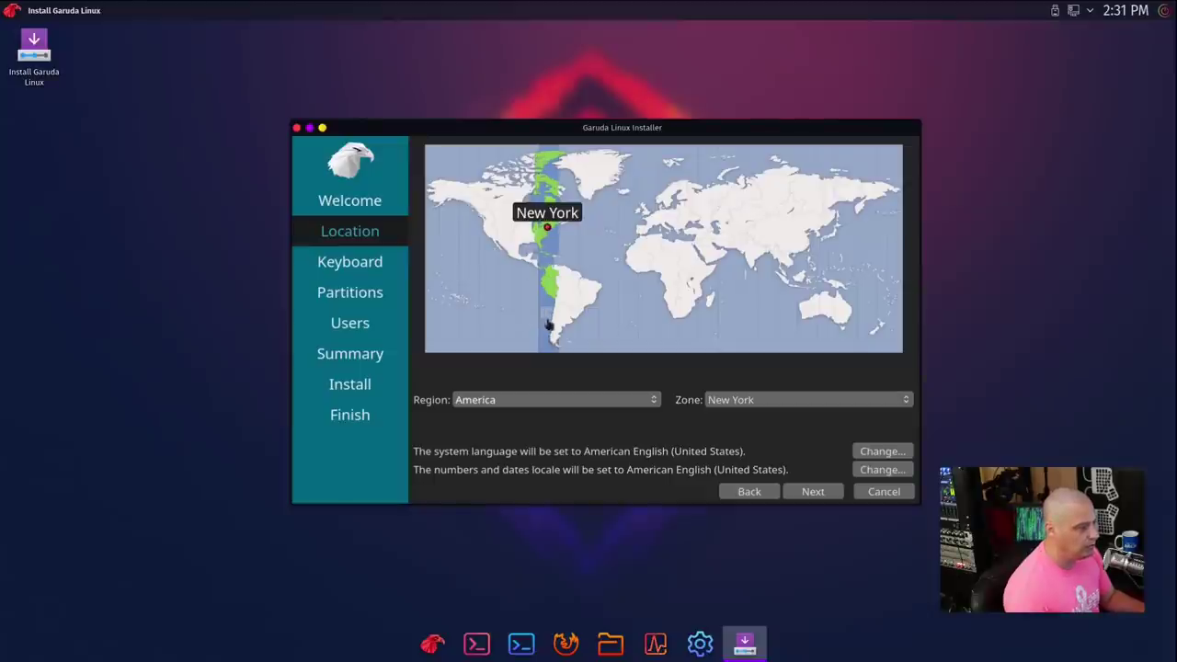
Step: Set the timezone to America/Chicago and accept the English (US) keyboard layout
left_click(526, 230)
left_click(519, 233)
left_click(524, 237)
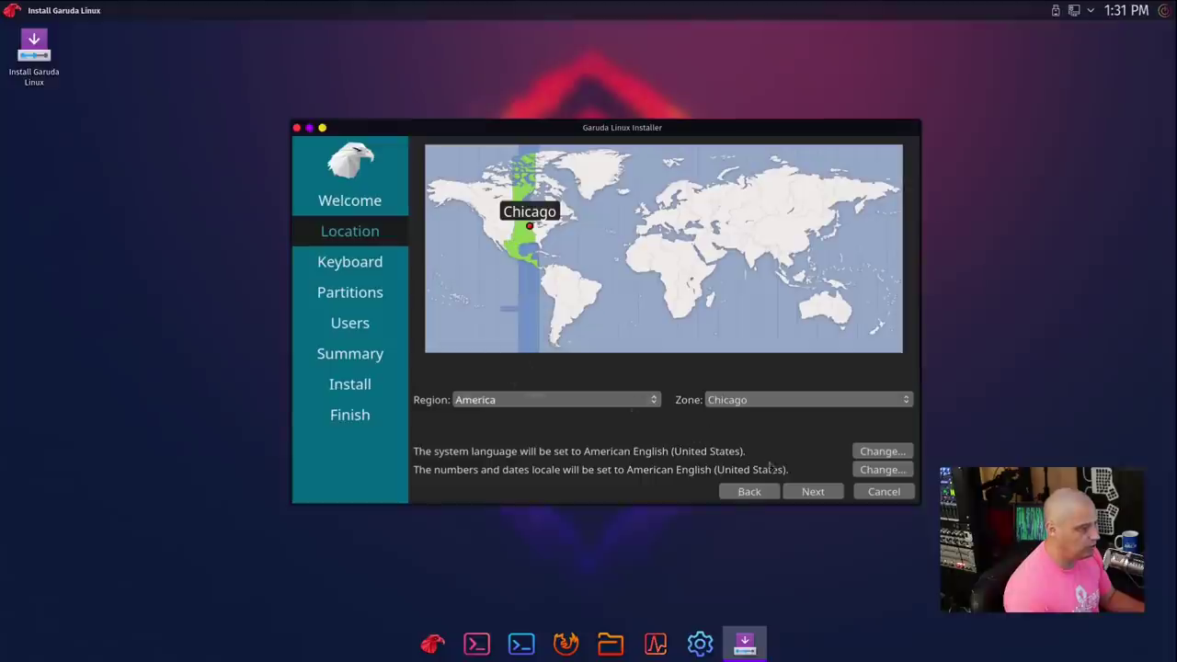
left_click(810, 491)
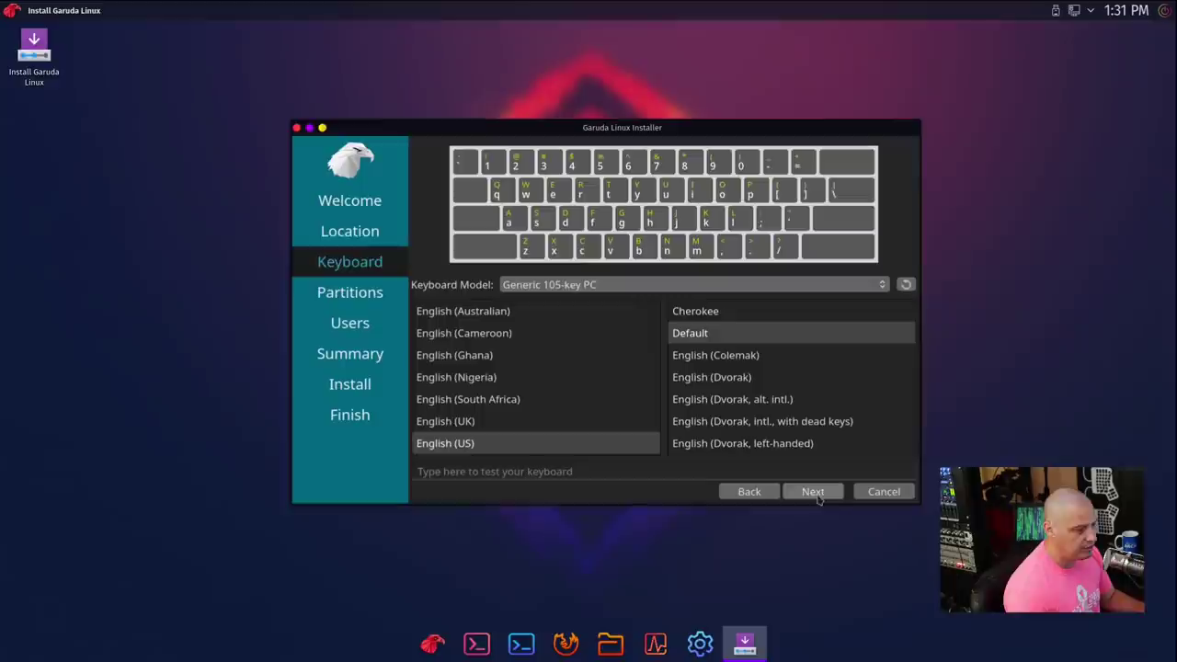
left_click(815, 497)
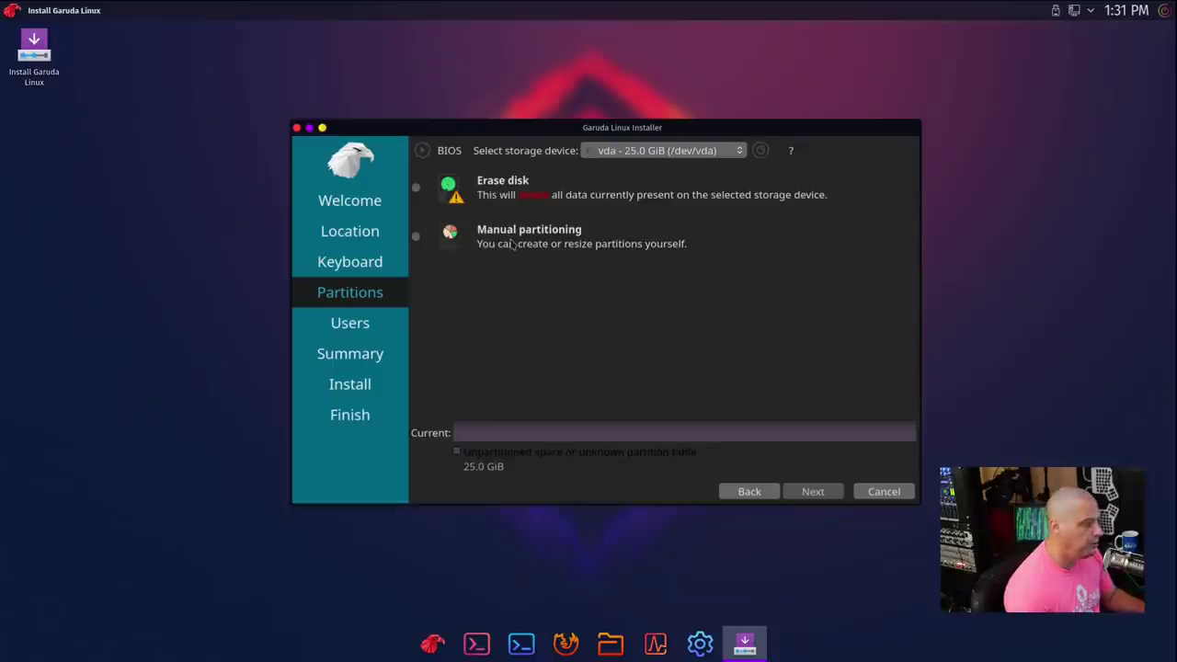
Step: Choose Erase disk with No Swap on the 25 GiB vda disk and continue
left_click(416, 188)
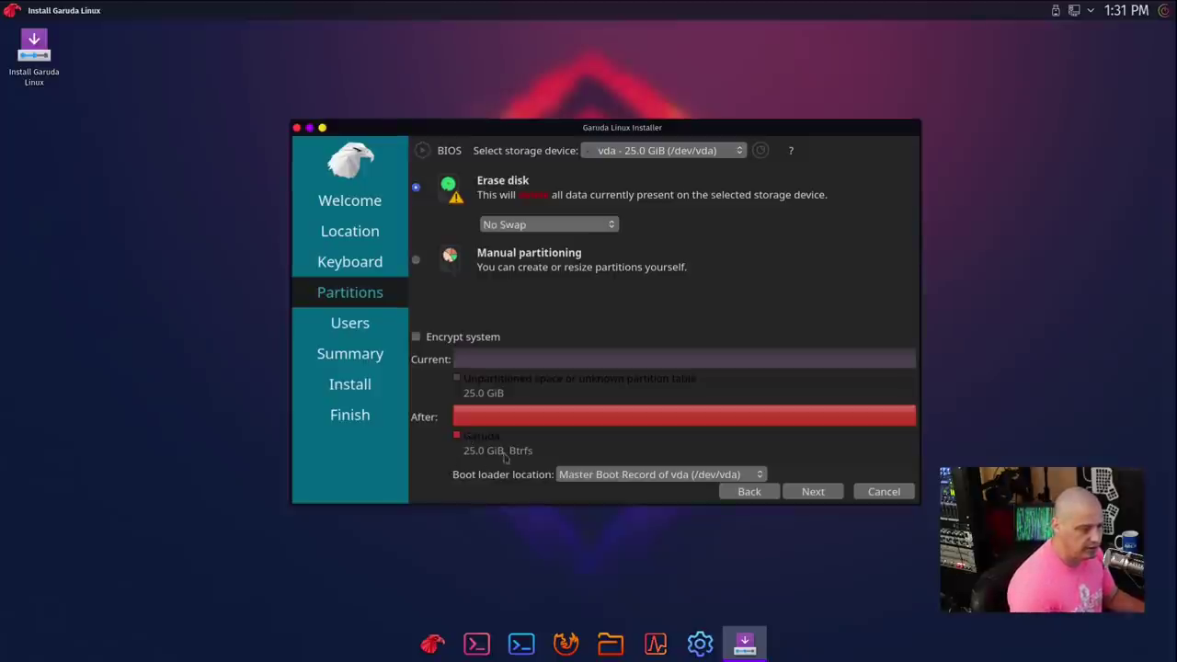
left_click(817, 497)
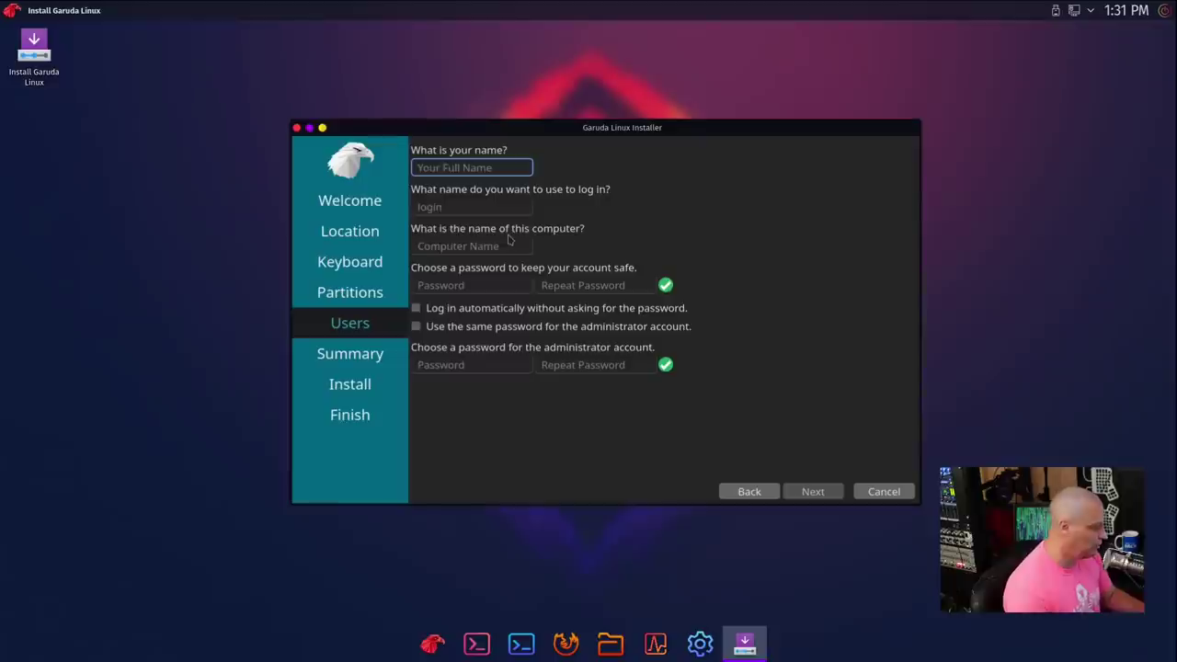
Step: Enter the user's name and change the computer name to garuda-vm
type("dt")
left_click(465, 247)
double_click(466, 247)
type("ga")
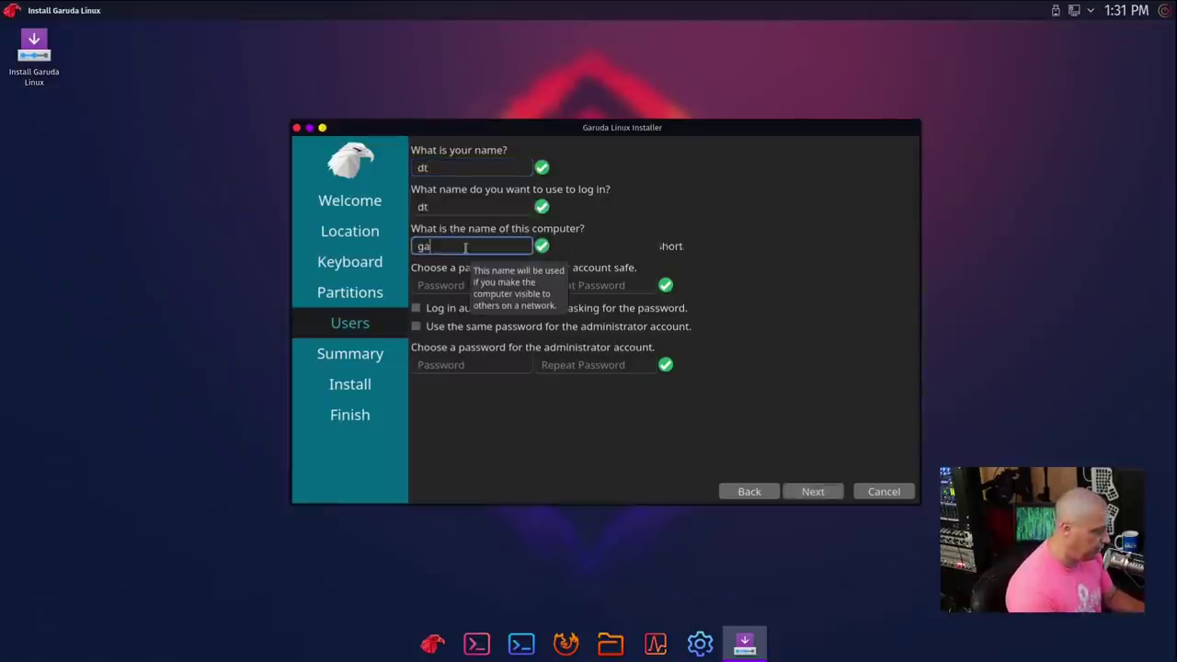
type("ruda-vm")
Step: Enter and confirm the account password, reuse it for the administrator, and continue
left_click(447, 282)
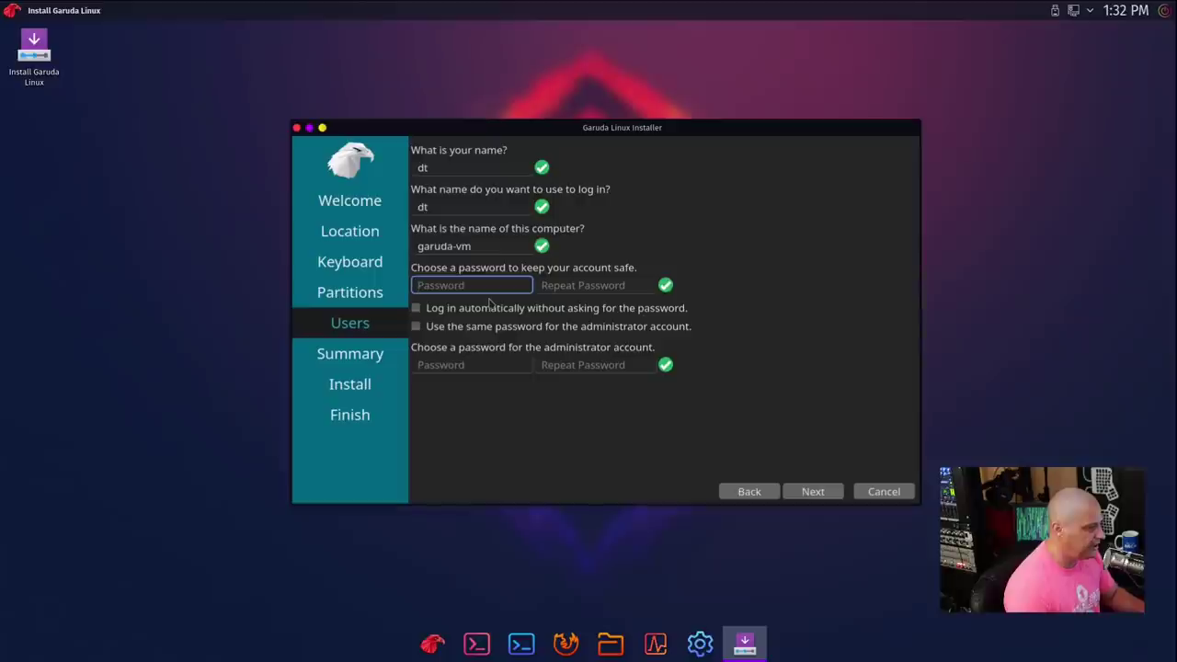
left_click(557, 285)
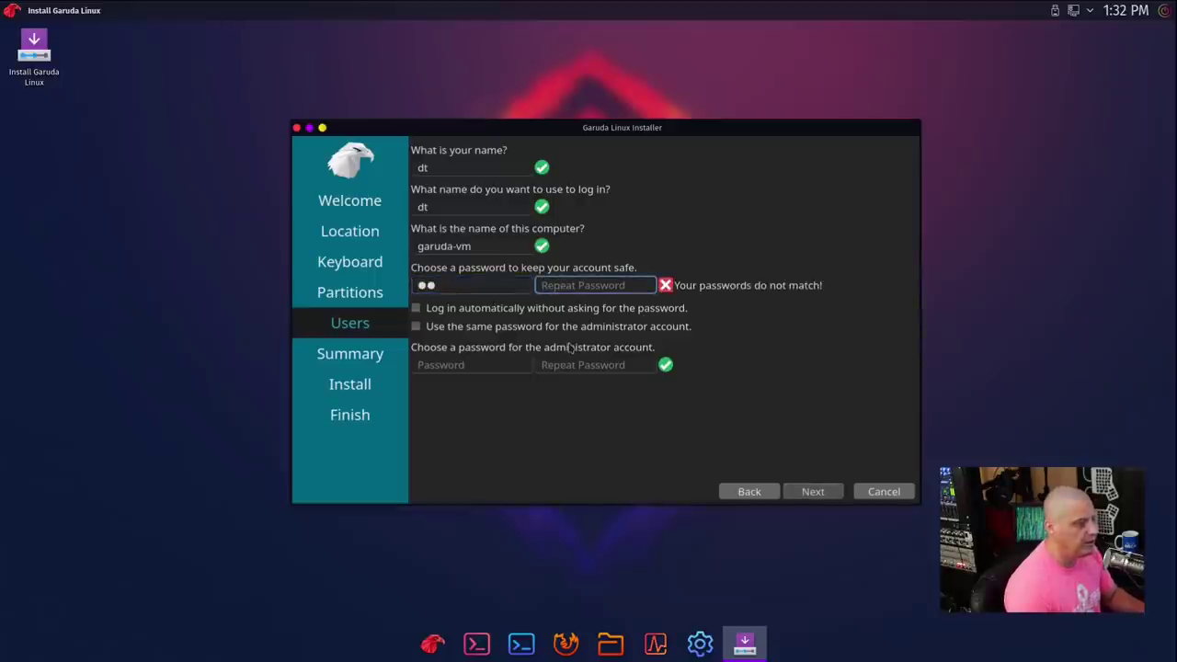
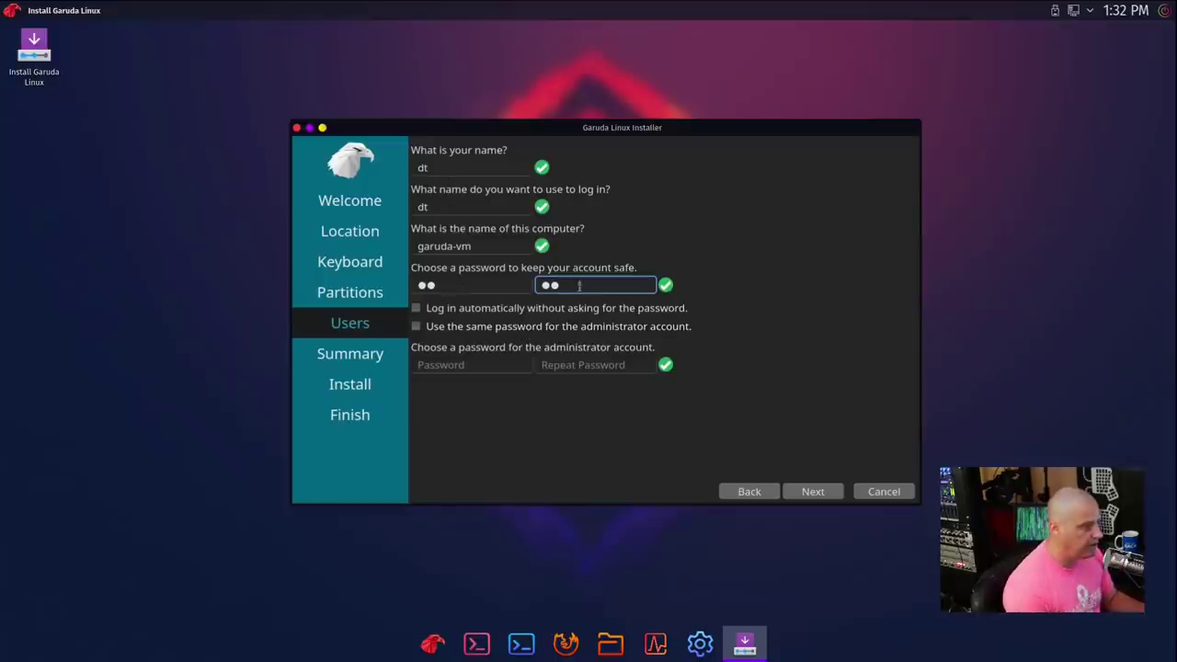
left_click(415, 326)
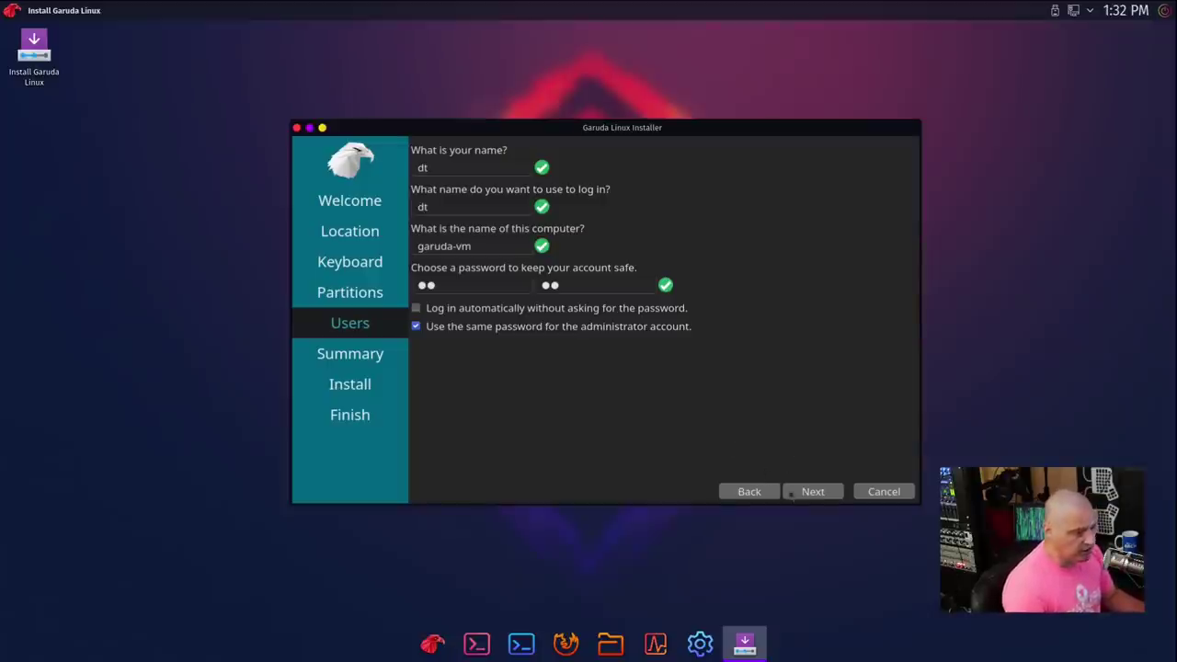
left_click(813, 492)
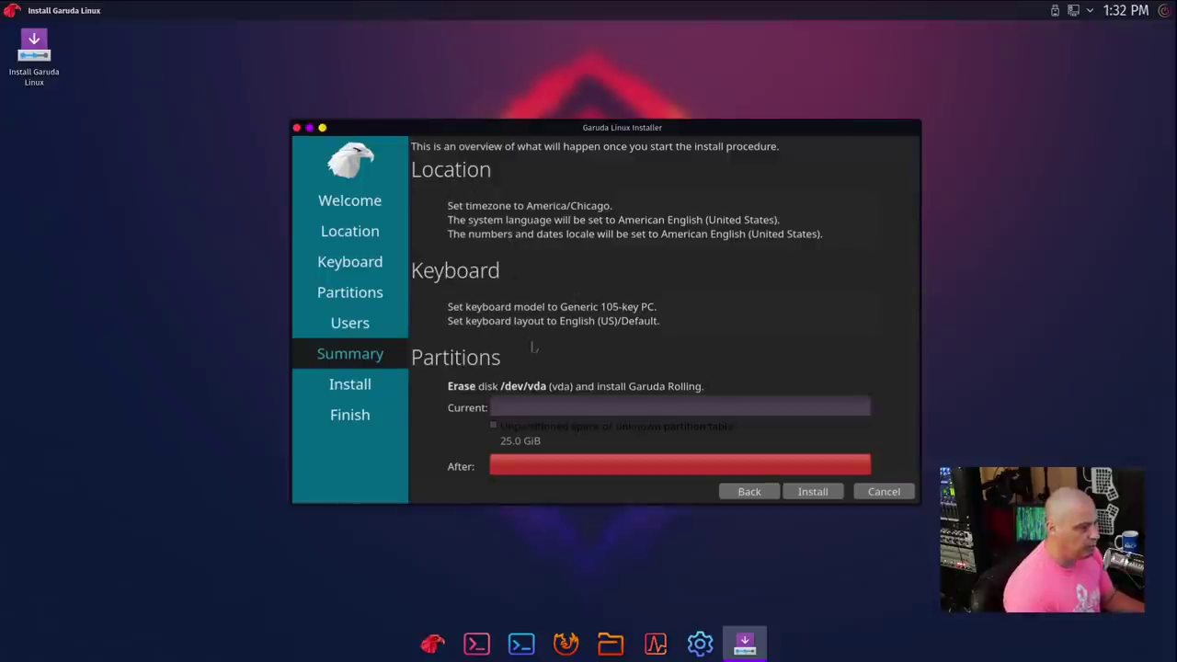
Step: Review the planned partition changes on the Summary and request the install confirmation
scroll(599, 355, "down", 1)
scroll(599, 355, "down", 1)
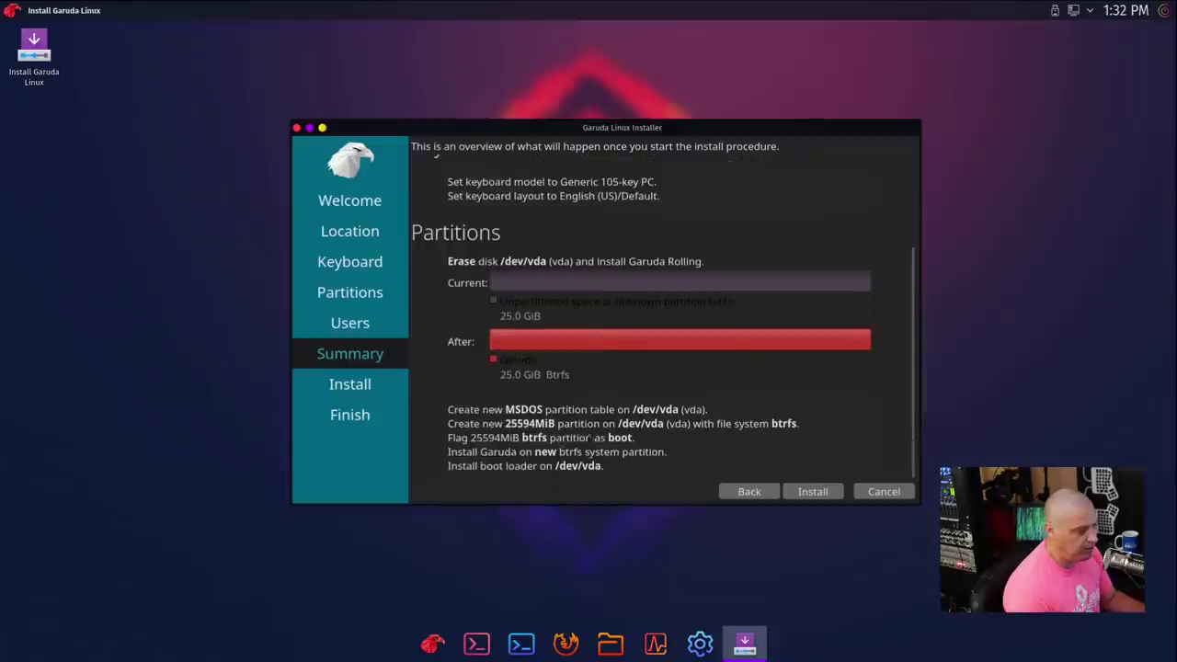
left_click(809, 497)
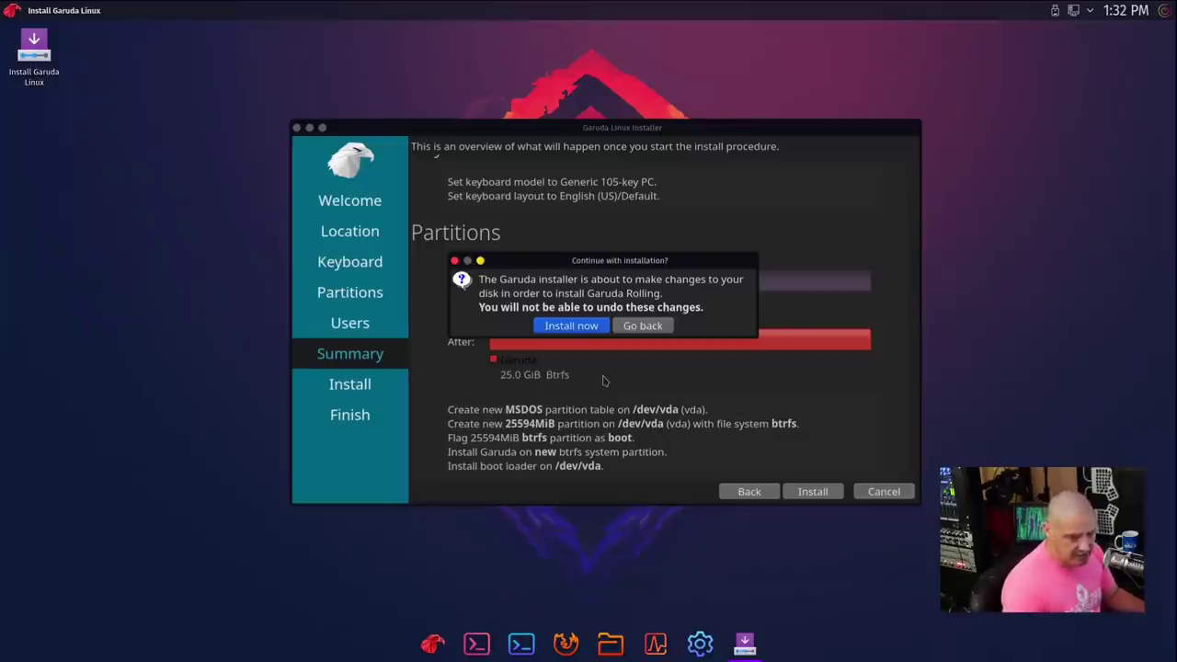
Step: Confirm the installation, let it finish, and choose Restart now to reboot into Garuda
left_click(568, 328)
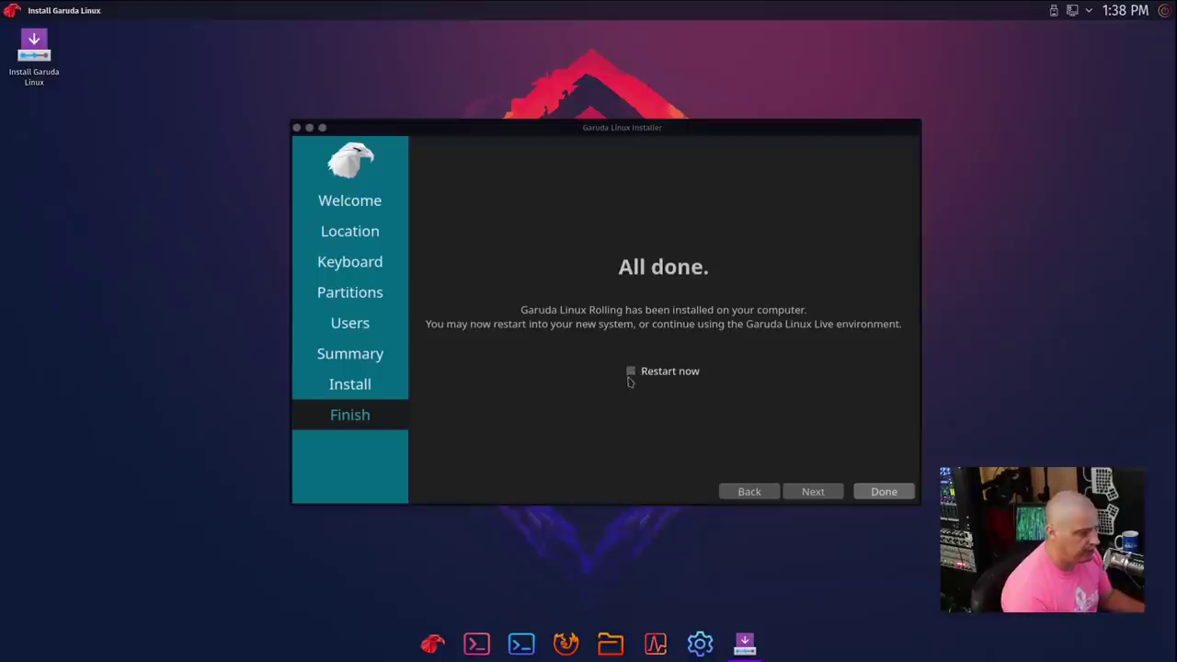
left_click(631, 376)
left_click(632, 376)
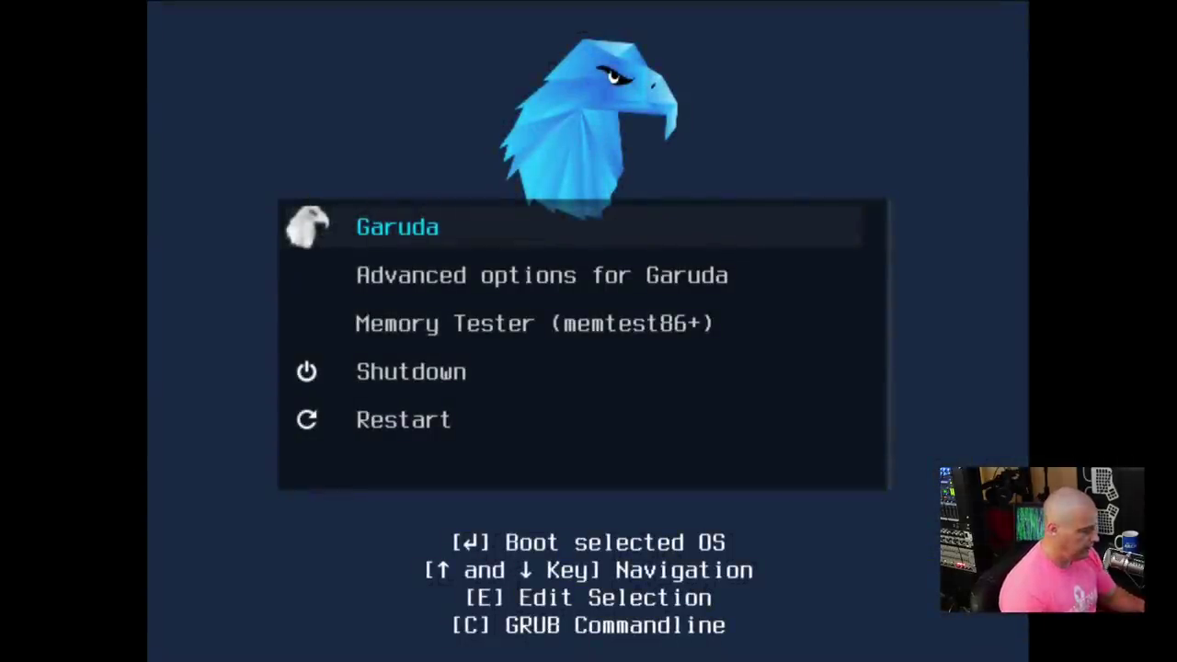
Step: Select the Garuda entry in the GRUB menu and boot the installed system
key("Down")
key("Up")
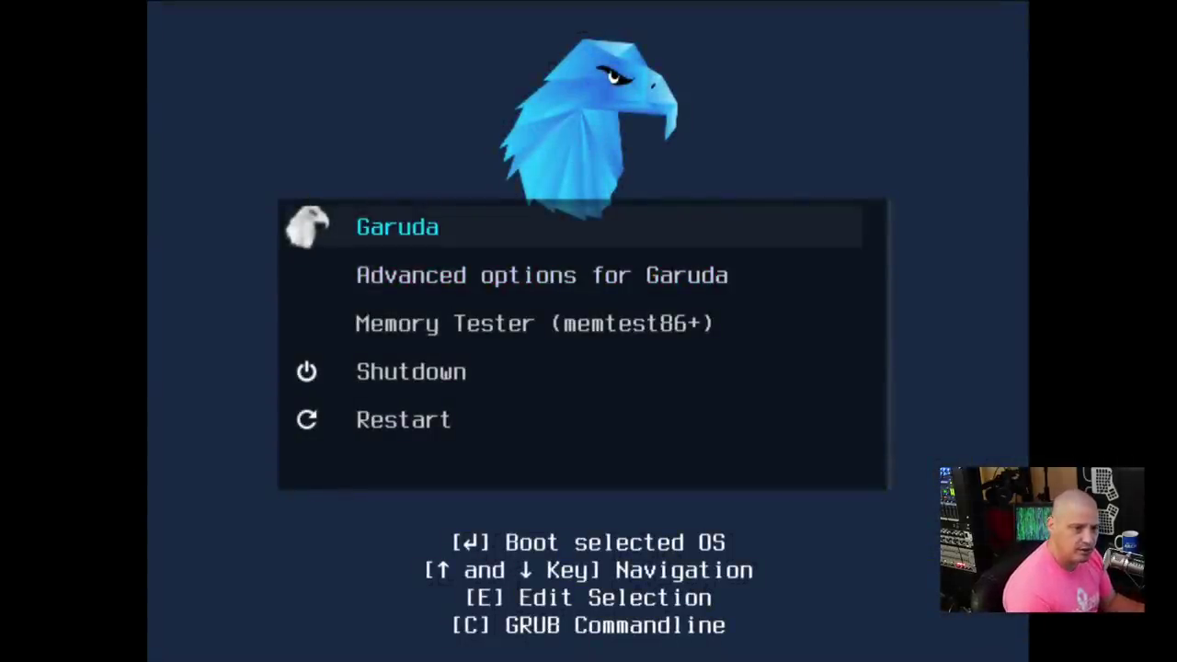
key("Return")
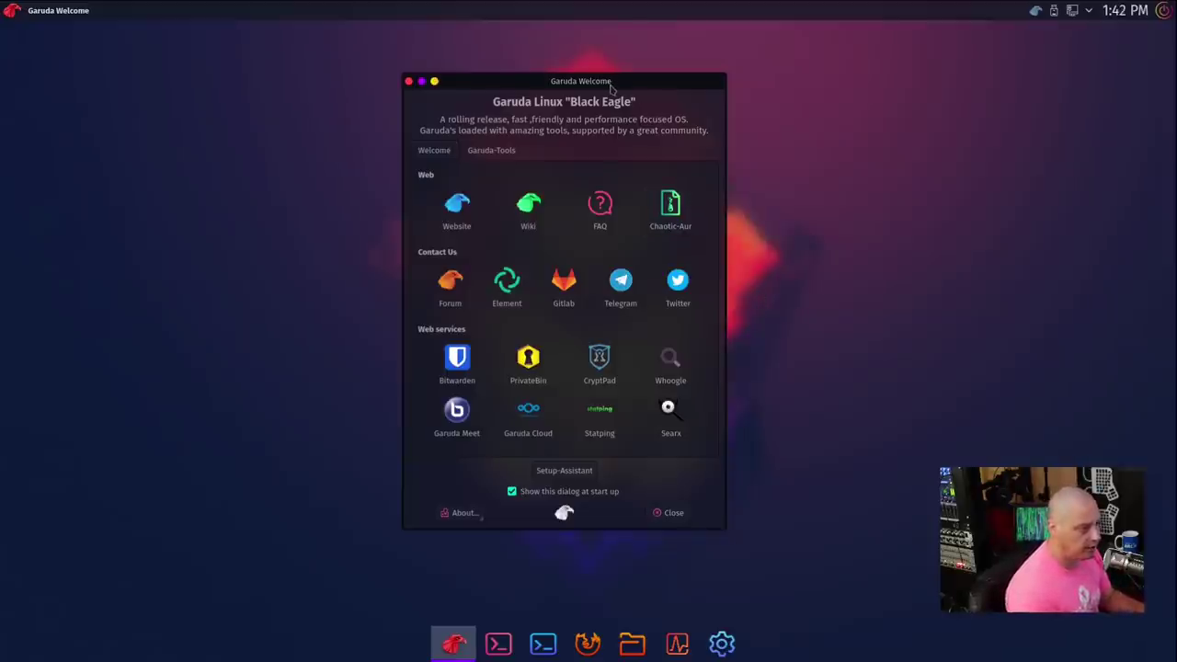
Step: Nudge Garuda Welcome slightly right and down, then browse the Latte launcher categories and dismiss it
left_click_drag(608, 89, 650, 104)
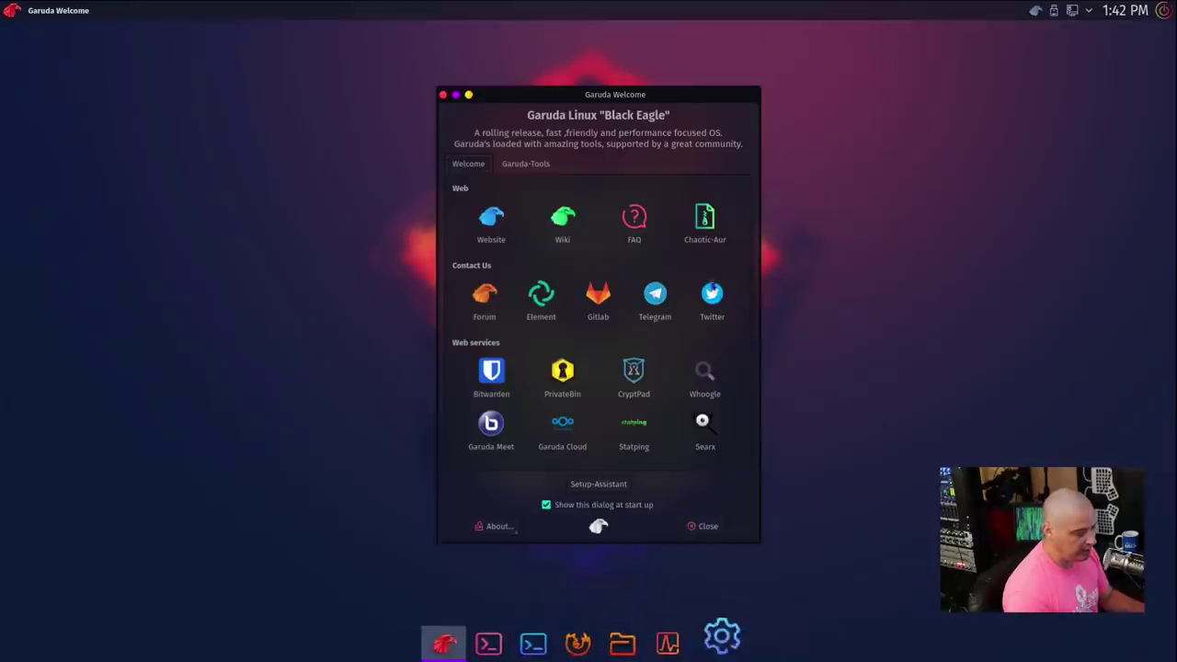
left_click(14, 15)
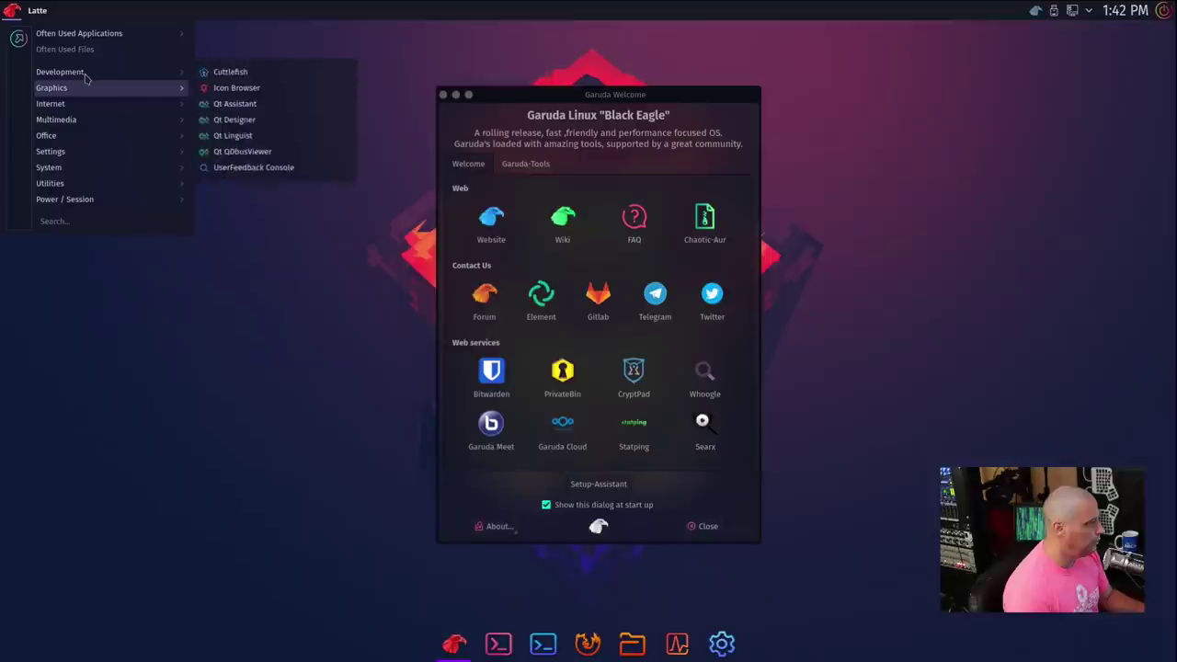
mouse_move(77, 204)
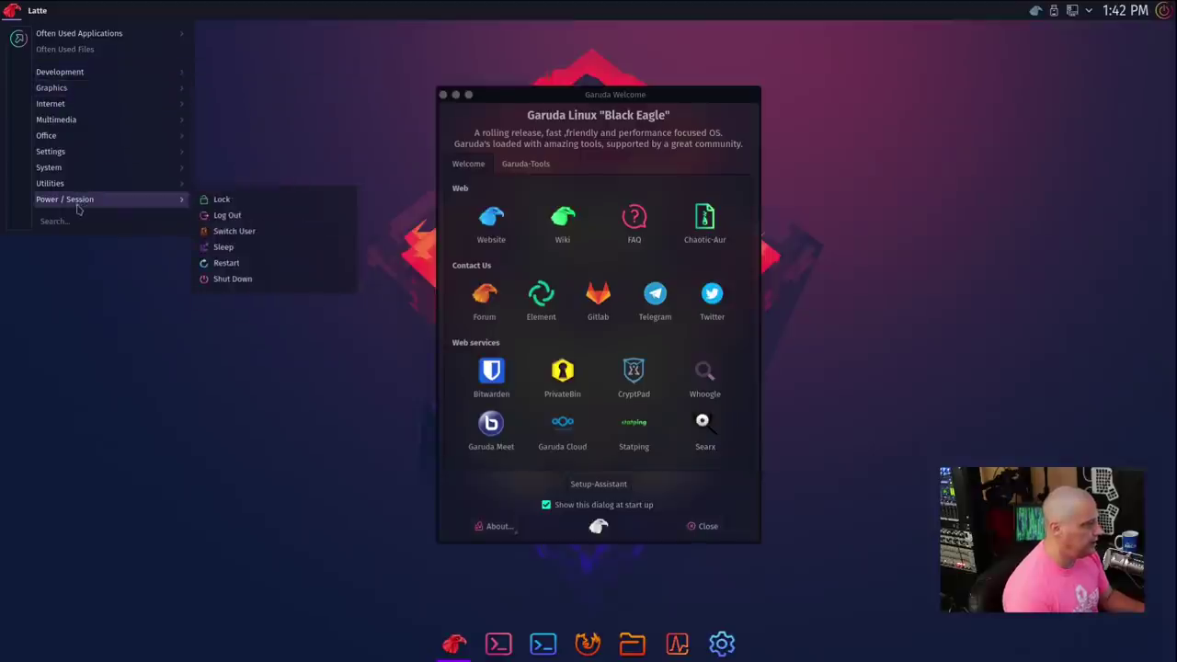
mouse_move(114, 185)
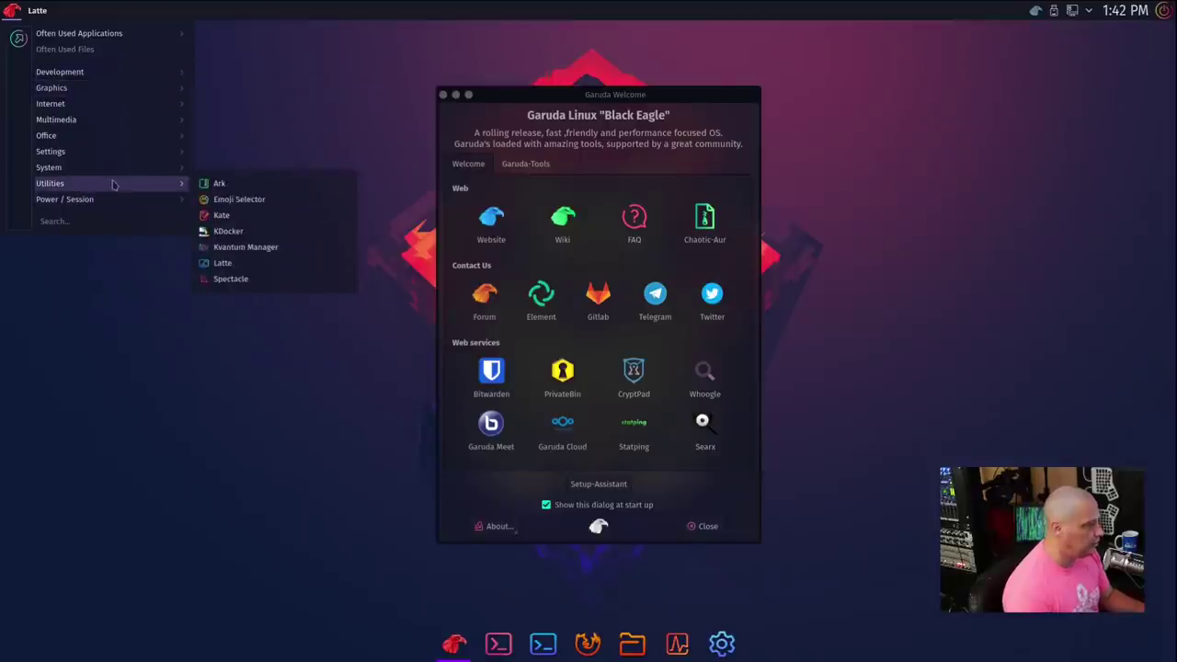
left_click(95, 224)
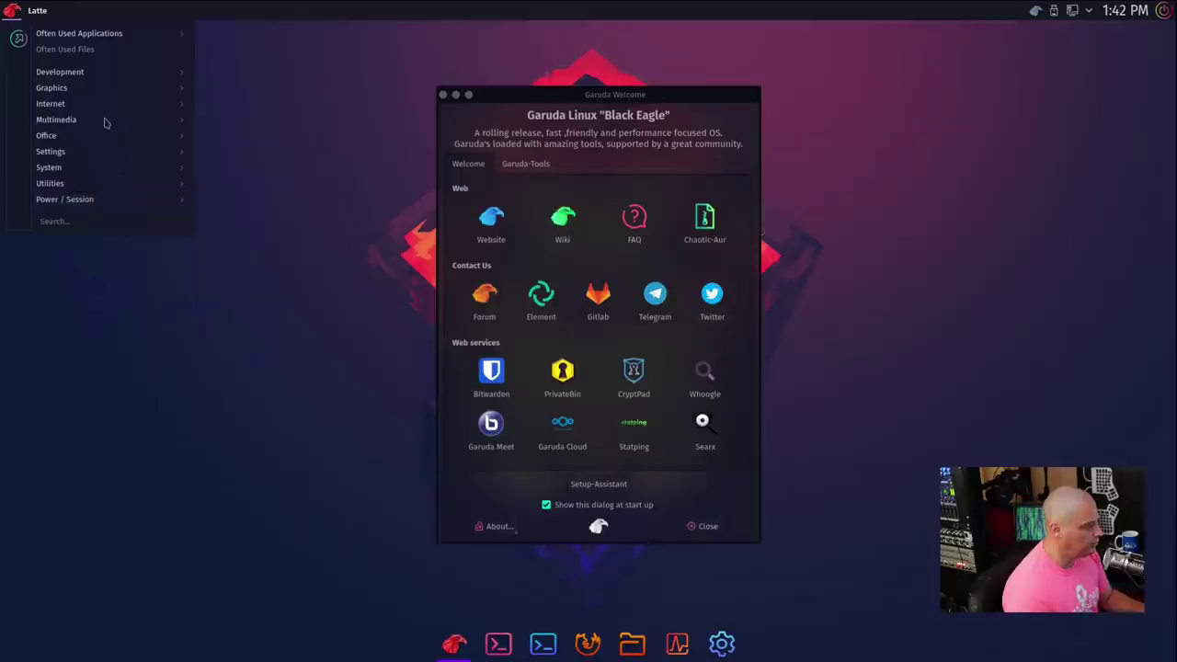
mouse_move(106, 124)
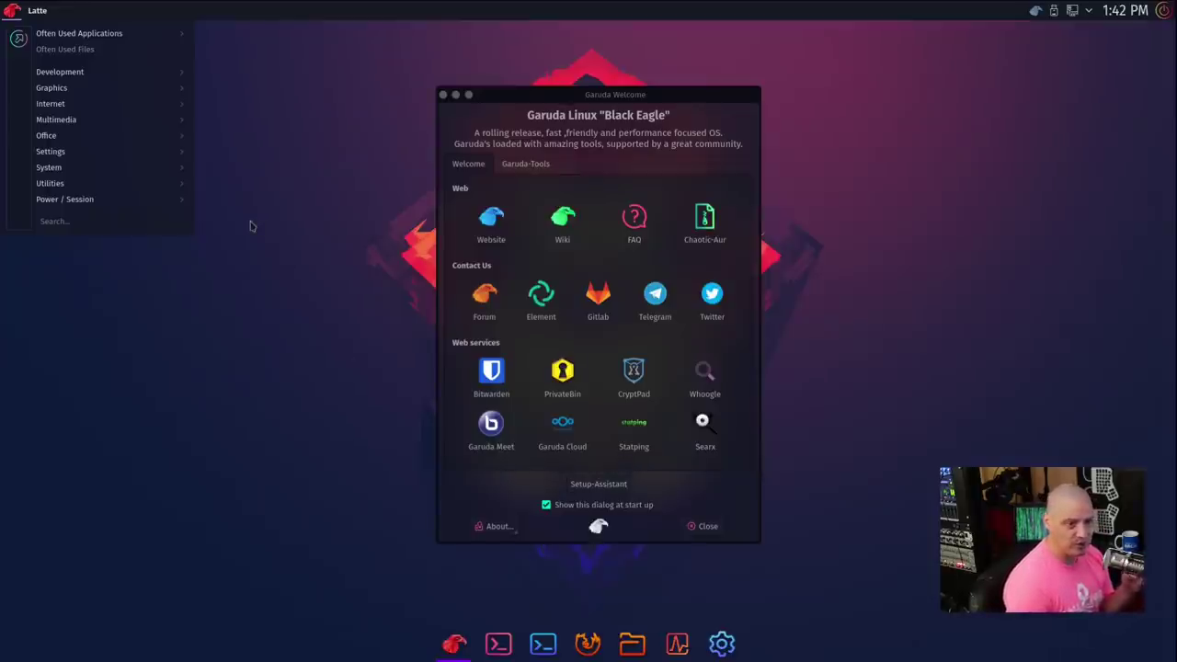
left_click(308, 280)
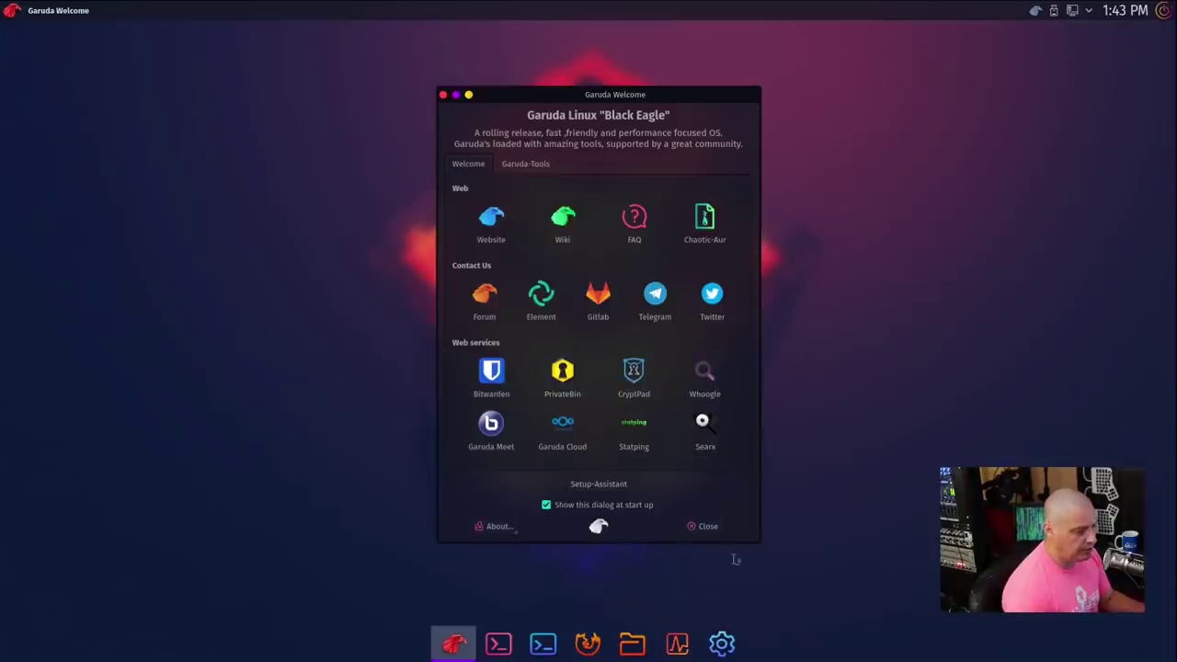
Step: Close Garuda Welcome, try a centred Alacritty terminal with enlarged text, then close it
left_click(696, 525)
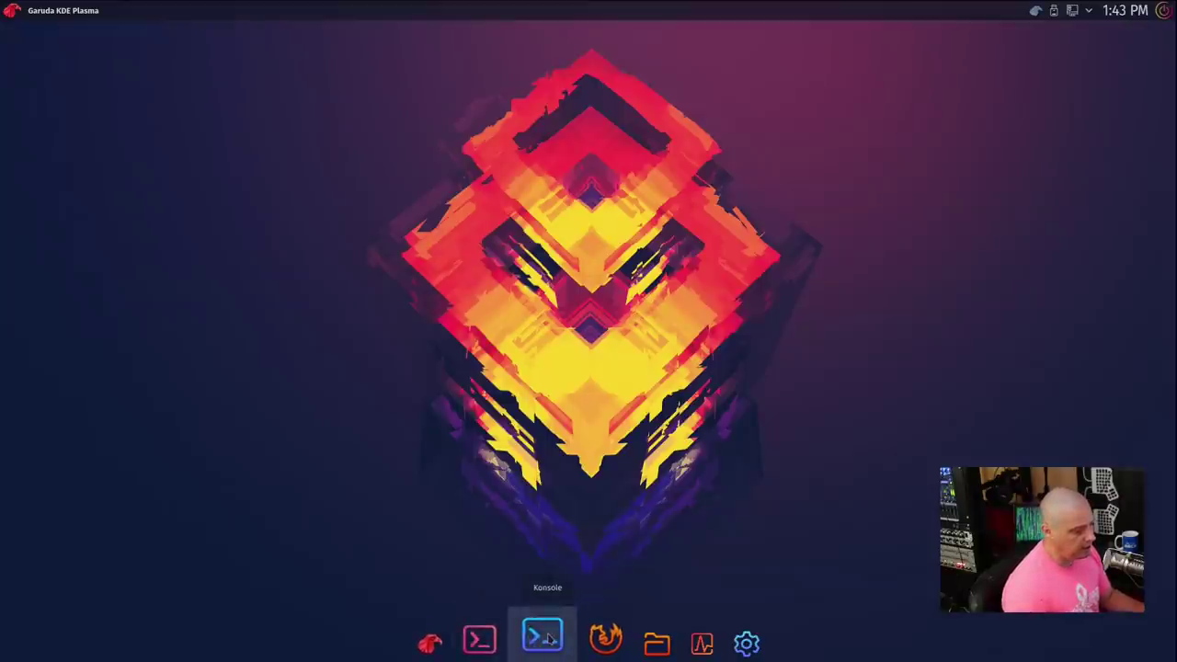
left_click(501, 639)
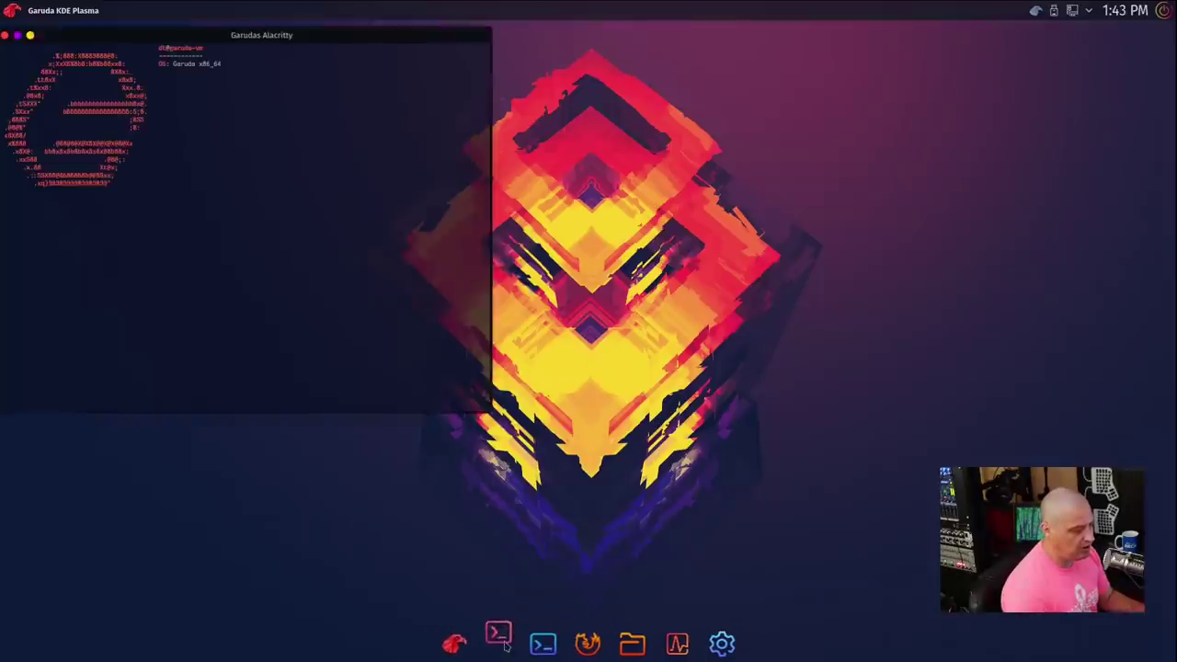
left_click_drag(289, 36, 633, 49)
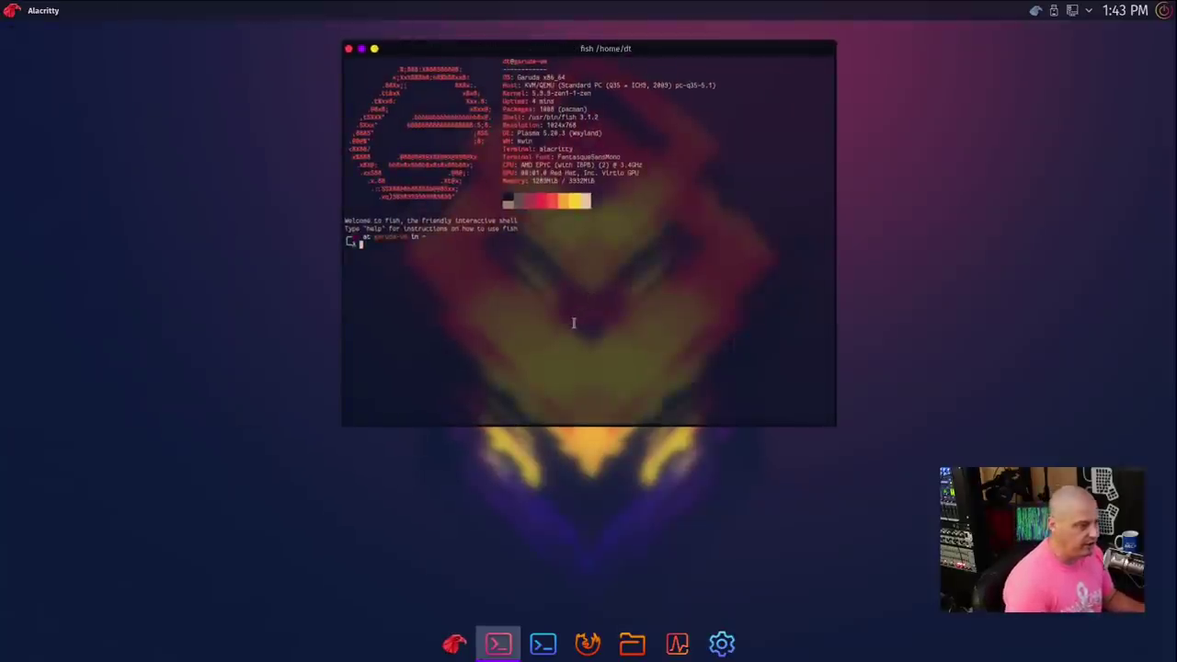
key("ctrl+equal")
key("ctrl+equal")
key("ctrl+equal")
key("ctrl+equal")
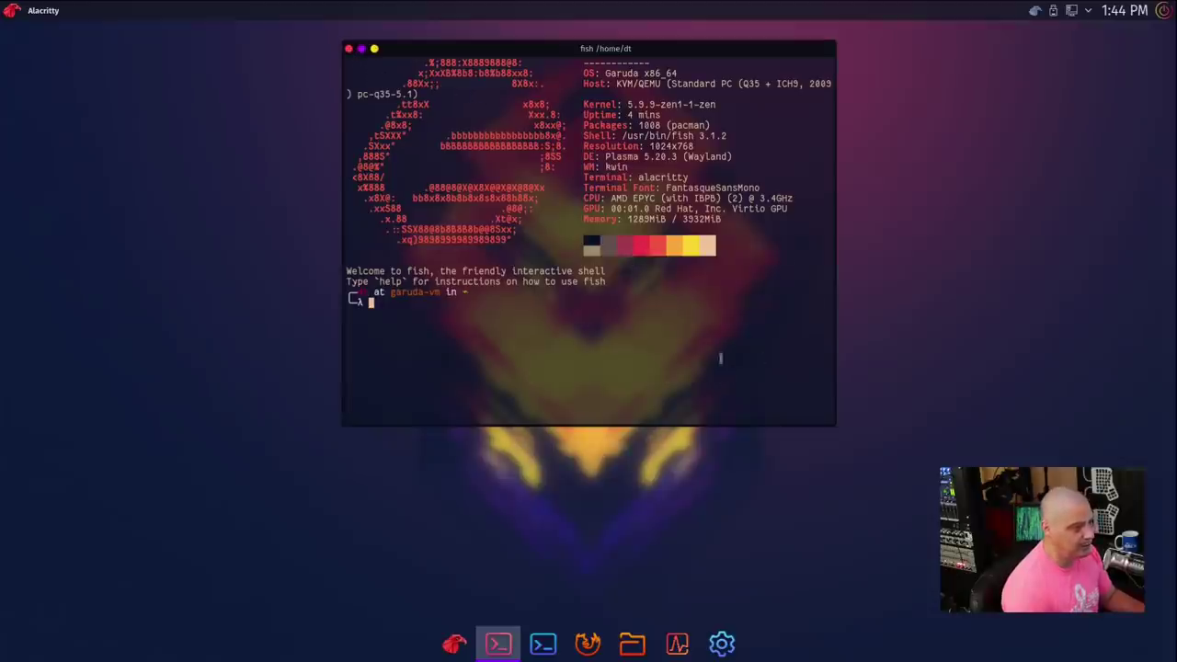
left_click(349, 48)
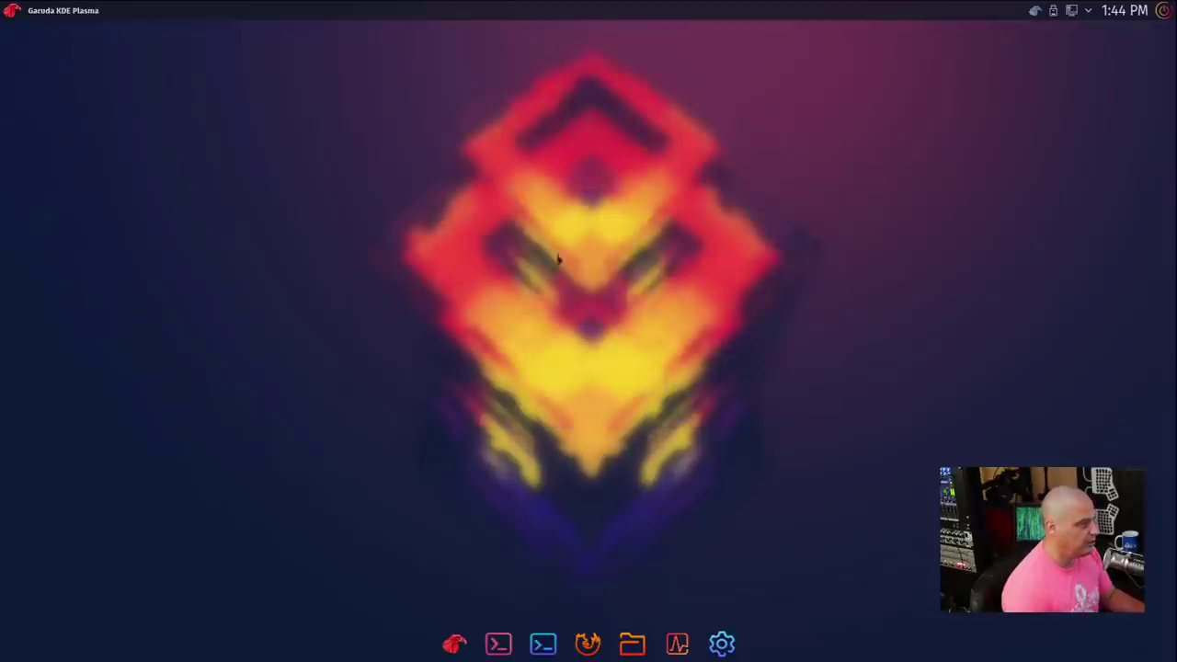
Step: Open Konsole and Alacritty together, raise each in turn to compare, then close Alacritty
left_click(543, 644)
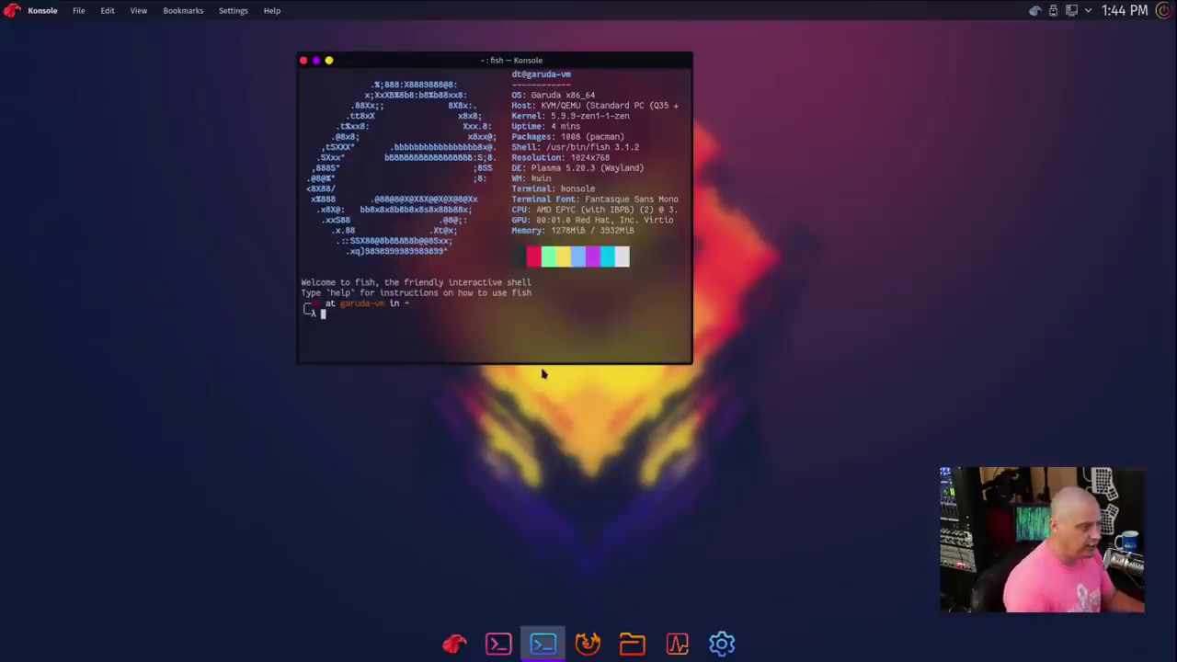
left_click(499, 651)
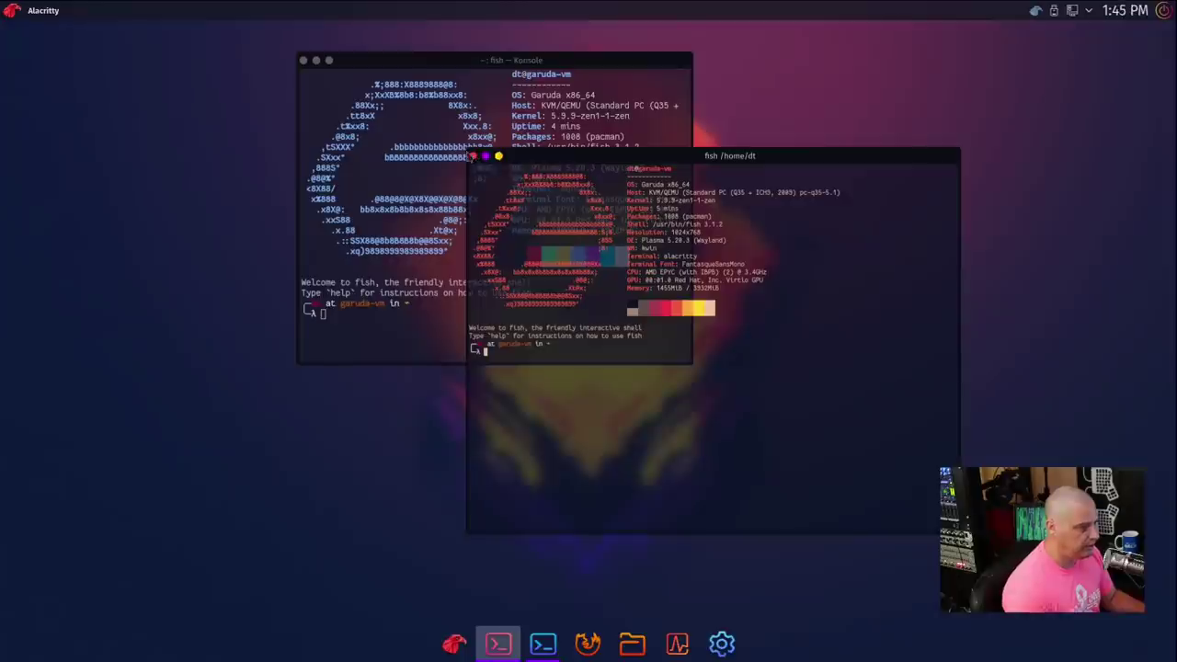
left_click(414, 228)
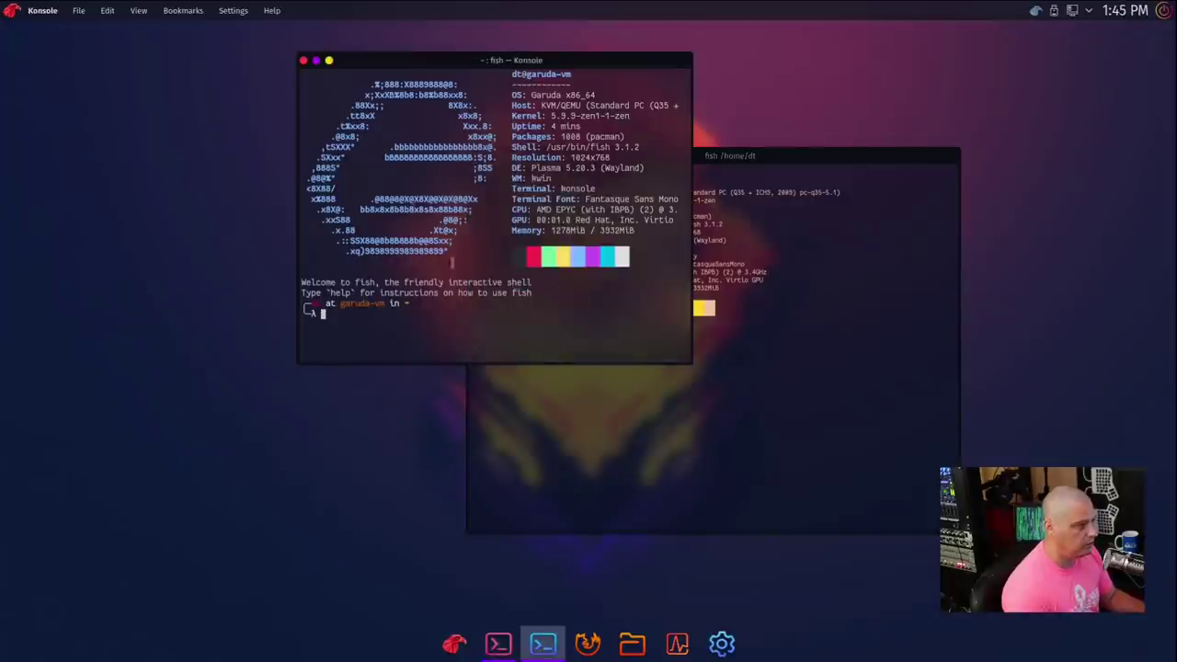
left_click(718, 168)
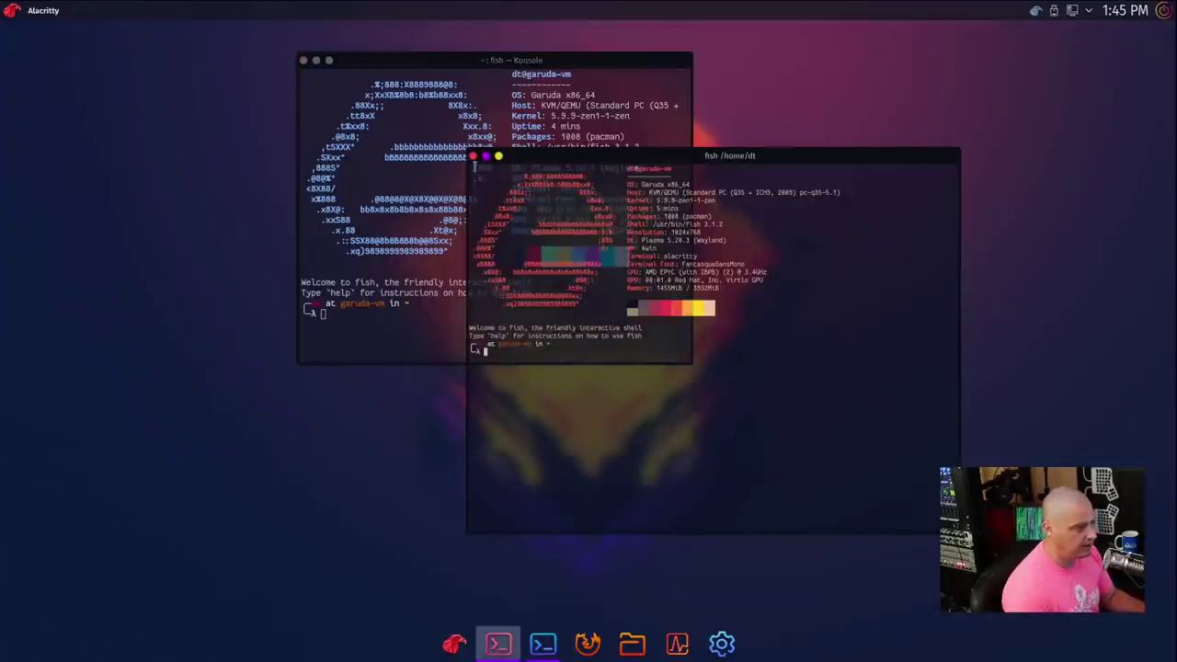
left_click(641, 145)
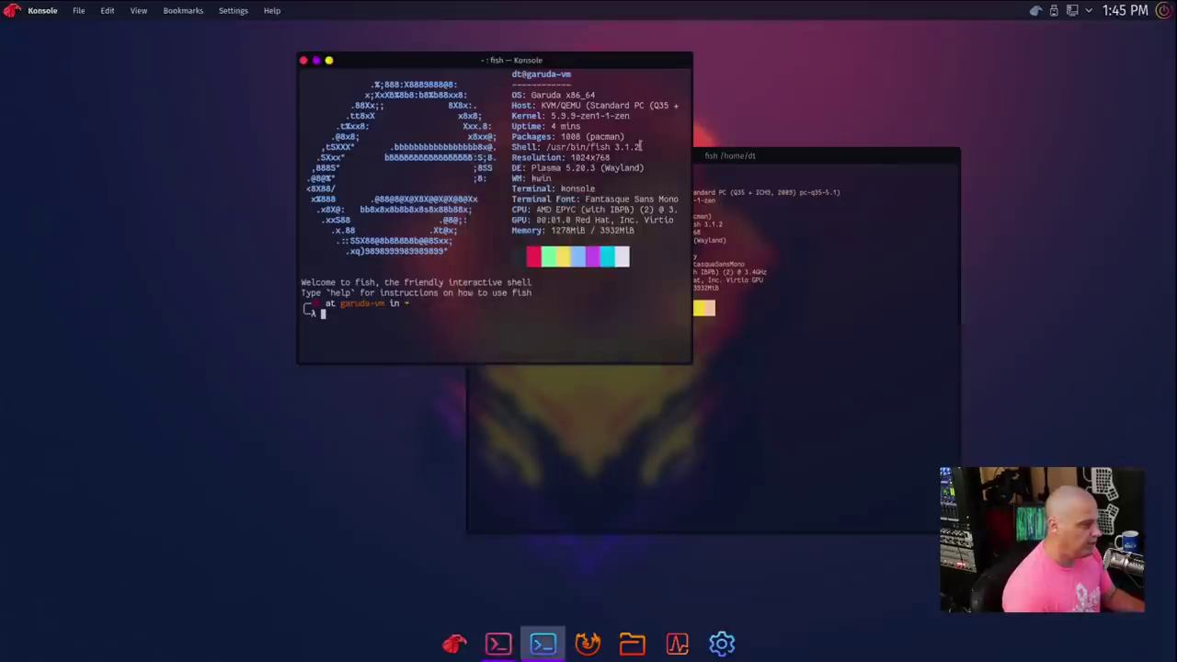
left_click(718, 156)
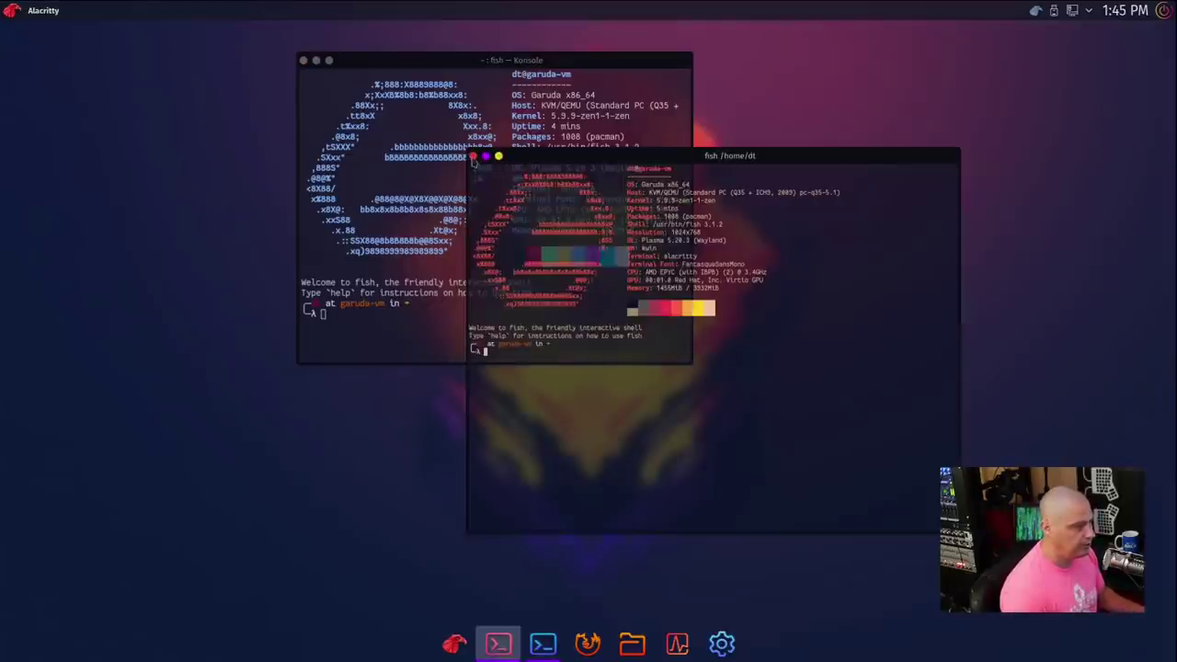
left_click(473, 157)
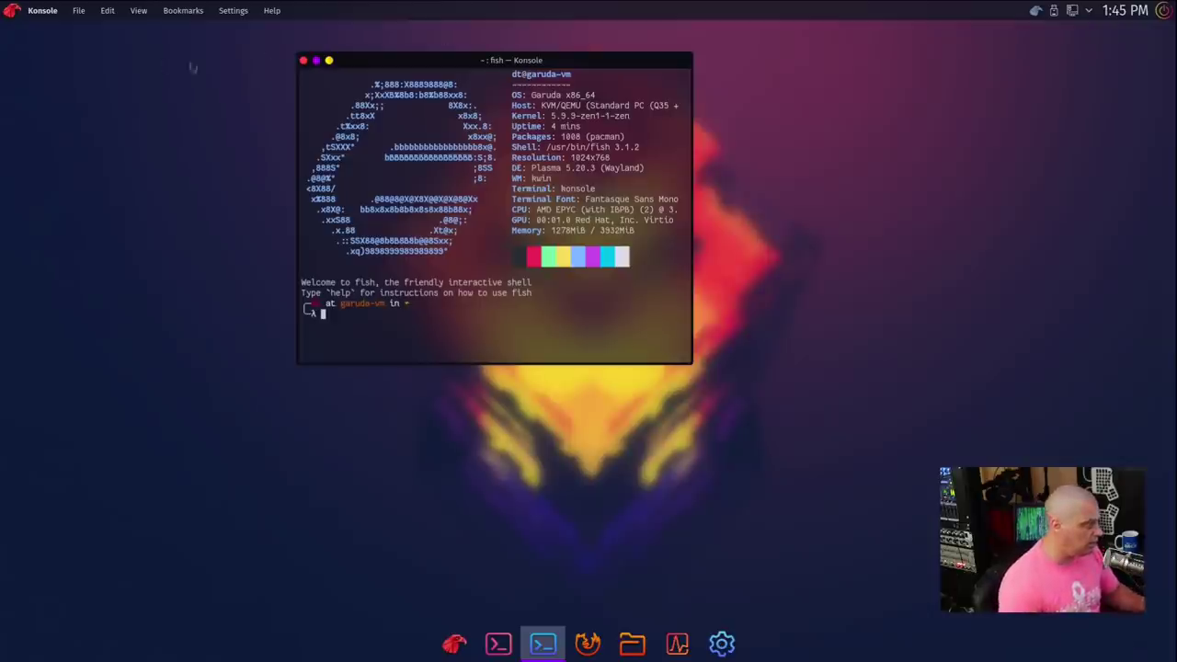
Step: Look through the application launcher categories and close the Konsole window
left_click(14, 10)
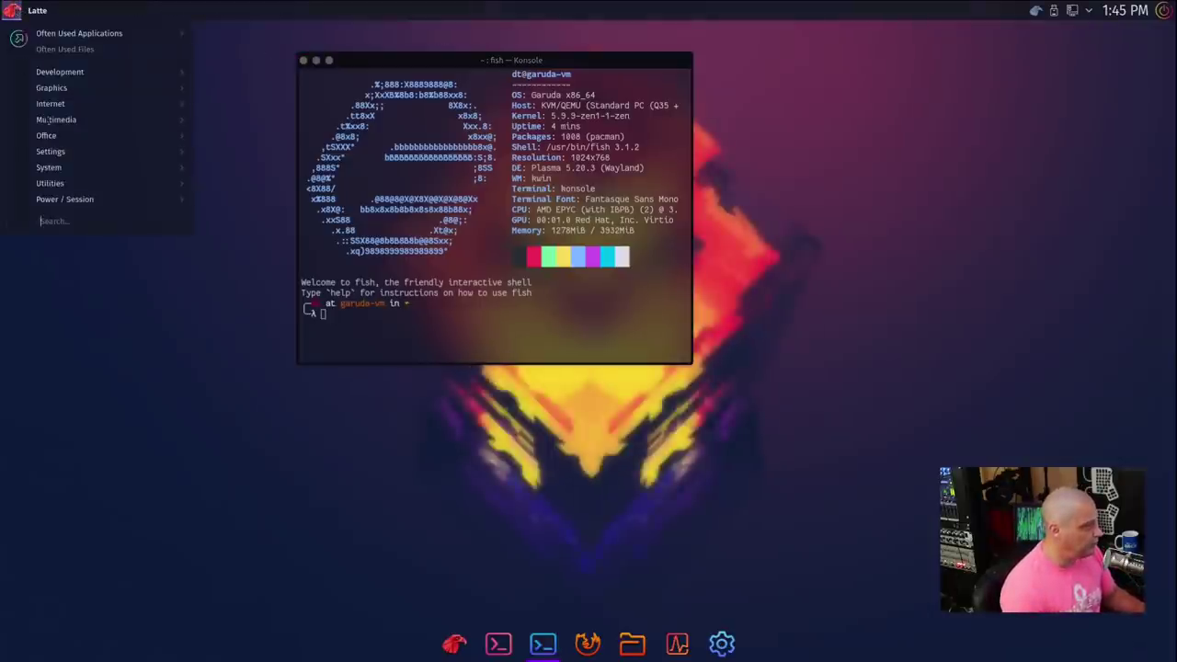
mouse_move(131, 184)
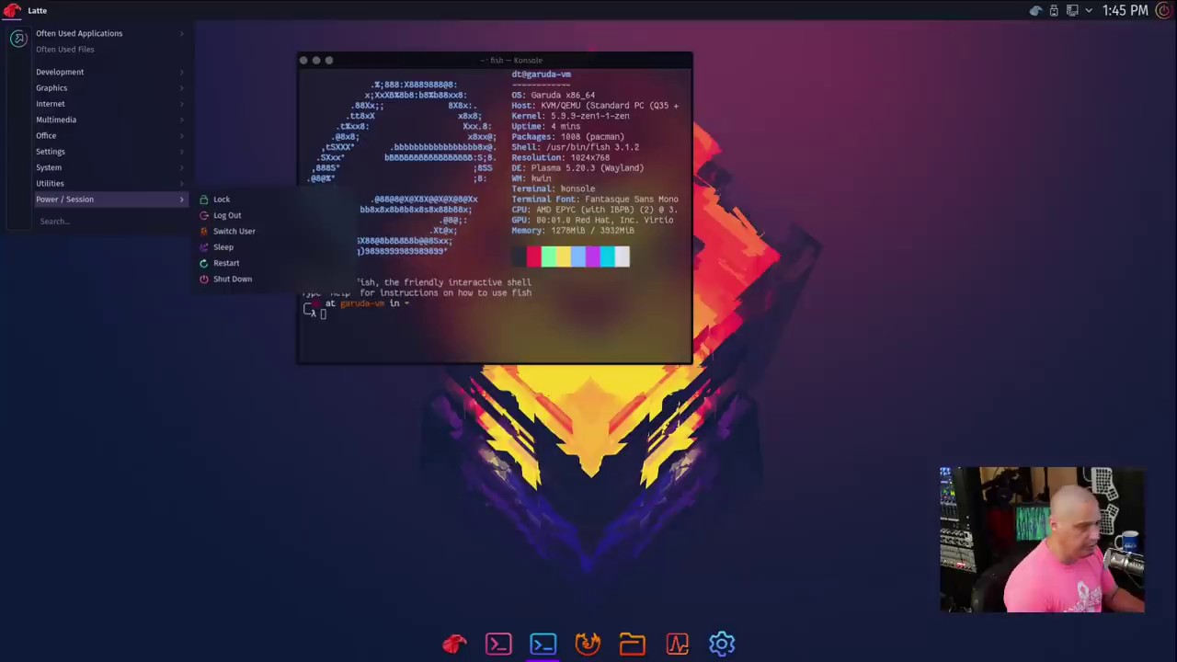
mouse_move(48, 167)
left_click(303, 60)
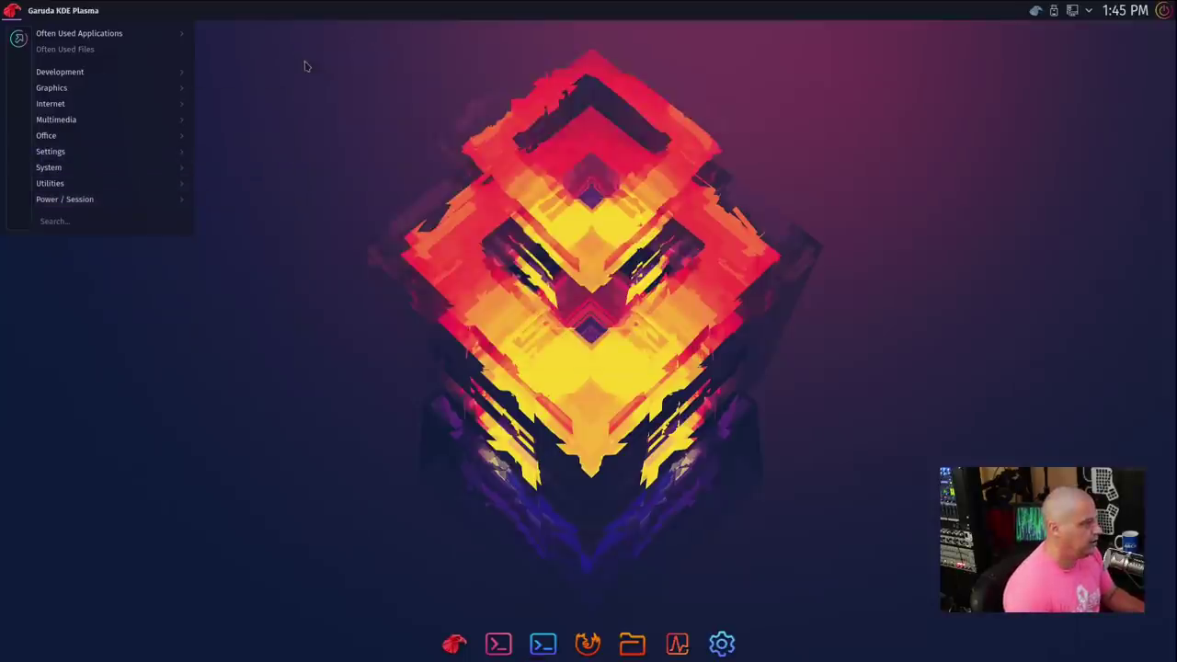
Step: Launch Firefox from the launcher's Internet category
mouse_move(82, 77)
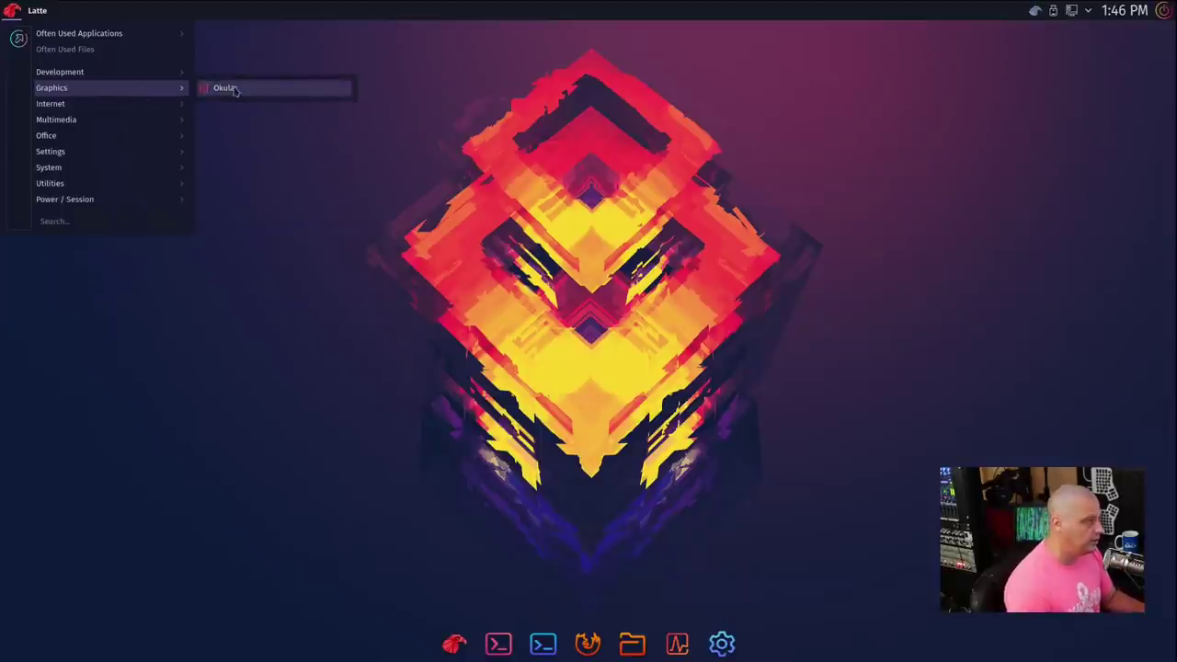
mouse_move(141, 114)
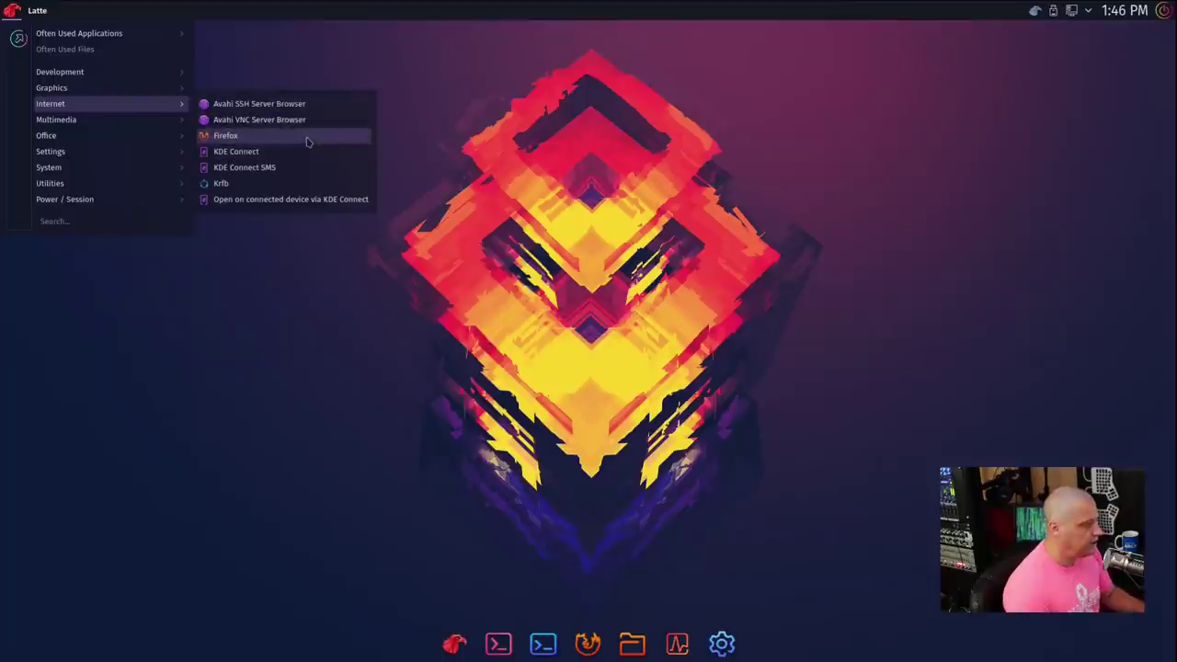
left_click(307, 141)
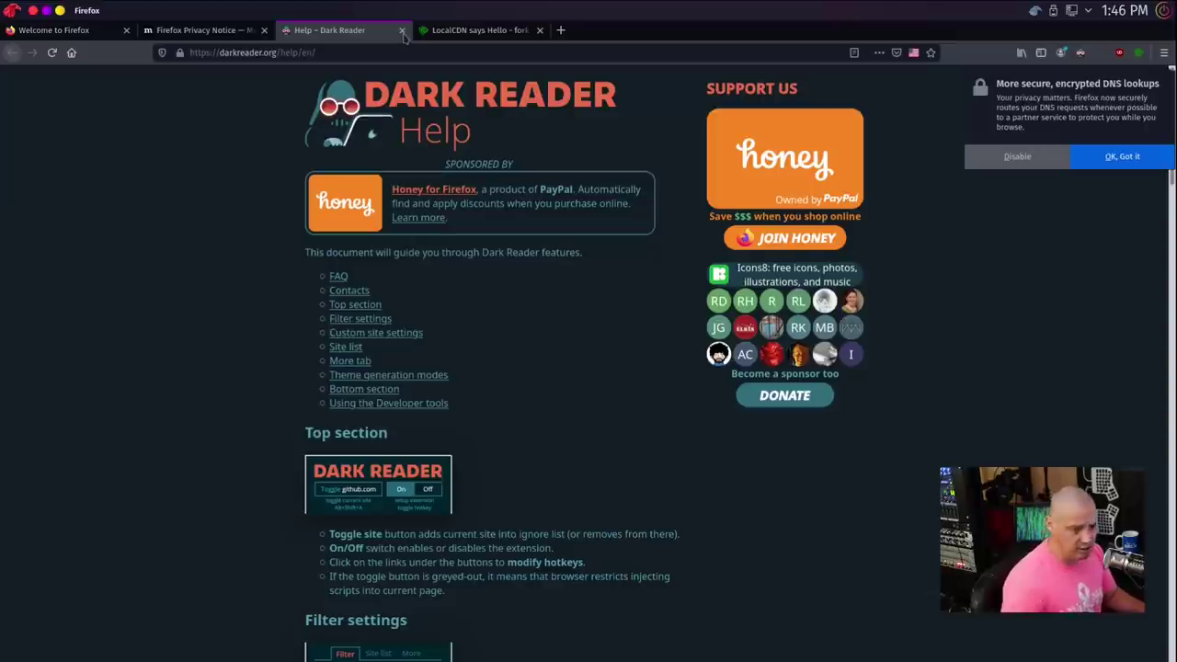
Step: Review the LocalCDN and Dark Reader welcome tabs, then close both
left_click(487, 30)
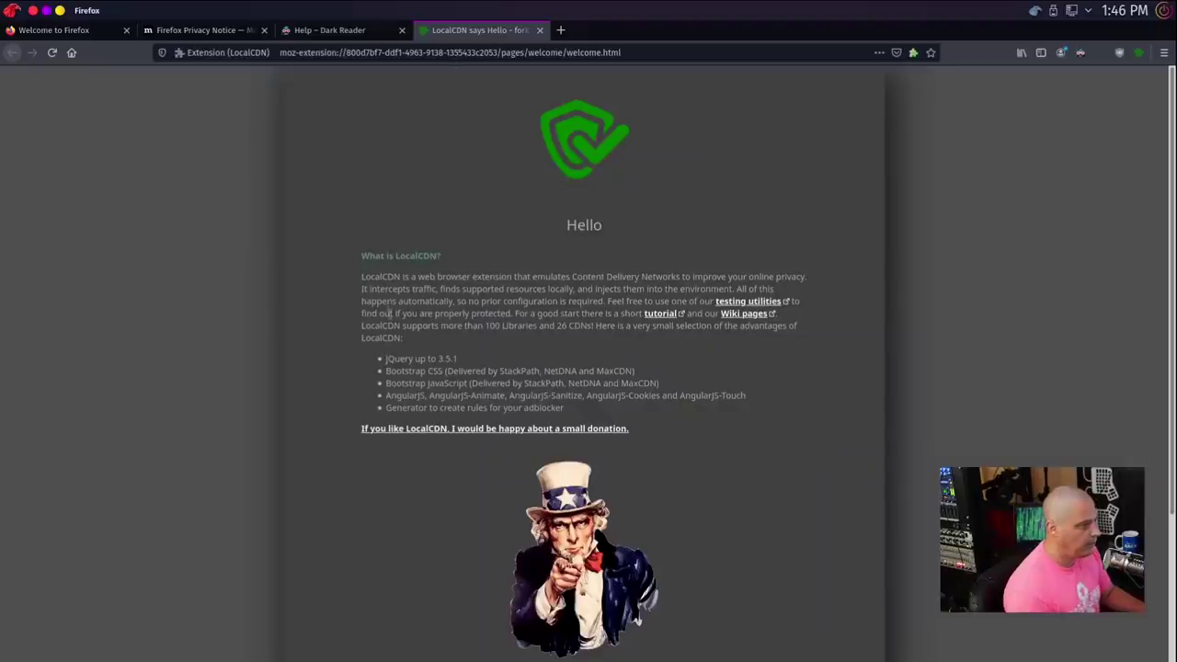
left_click(395, 31)
left_click(402, 31)
left_click(402, 31)
left_click(1164, 52)
Step: Check the Firefox version in About Firefox, then close the Privacy Notice and last tab
left_click(1039, 406)
left_click(1048, 219)
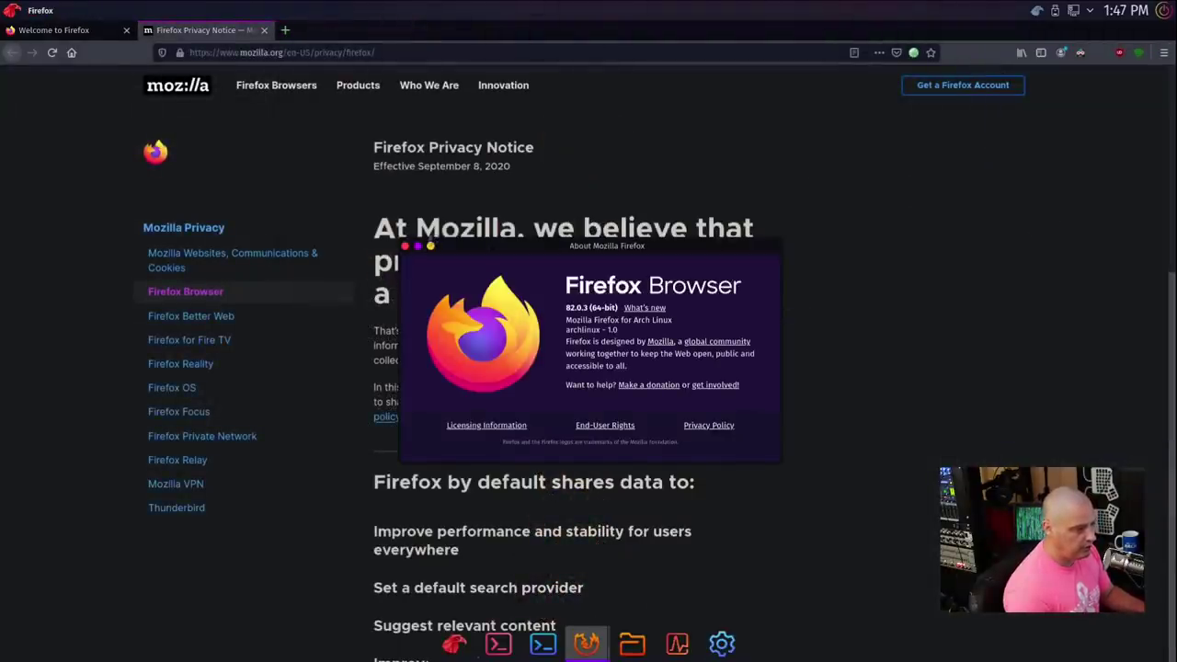
left_click(406, 247)
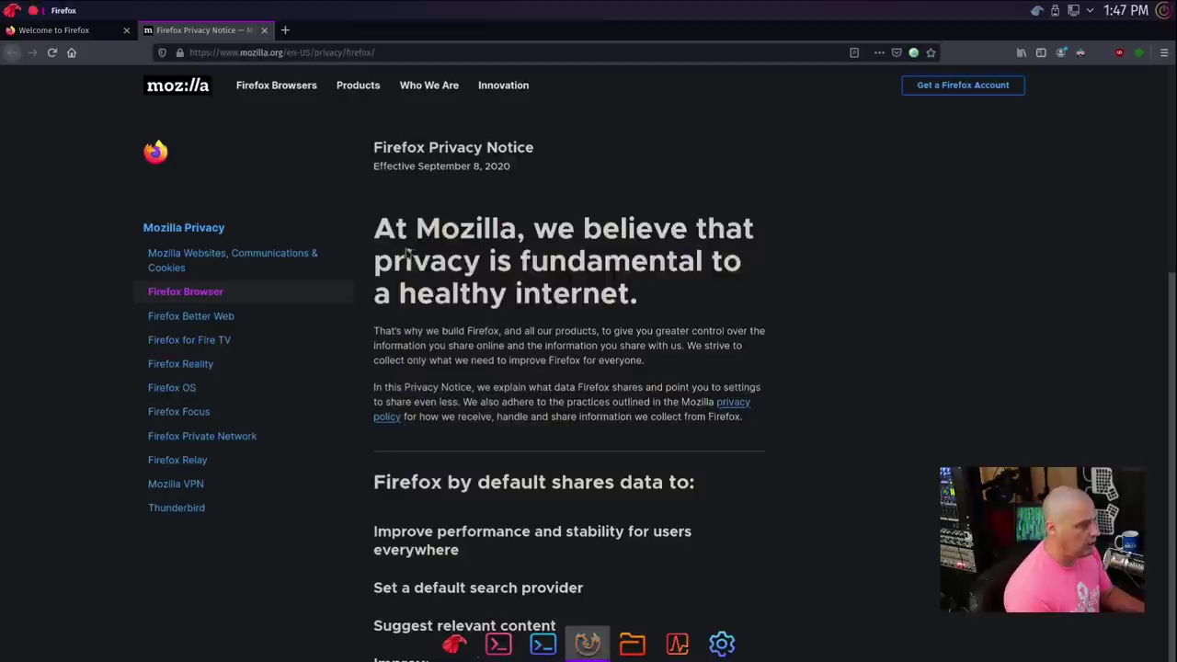
left_click(264, 30)
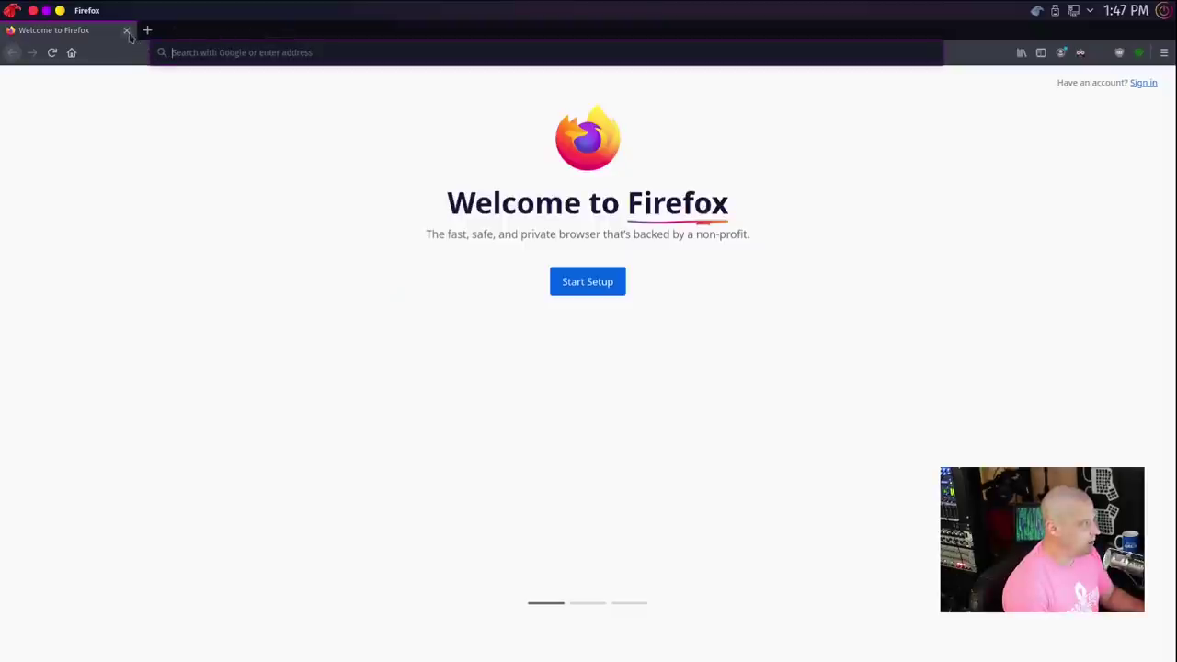
left_click(126, 31)
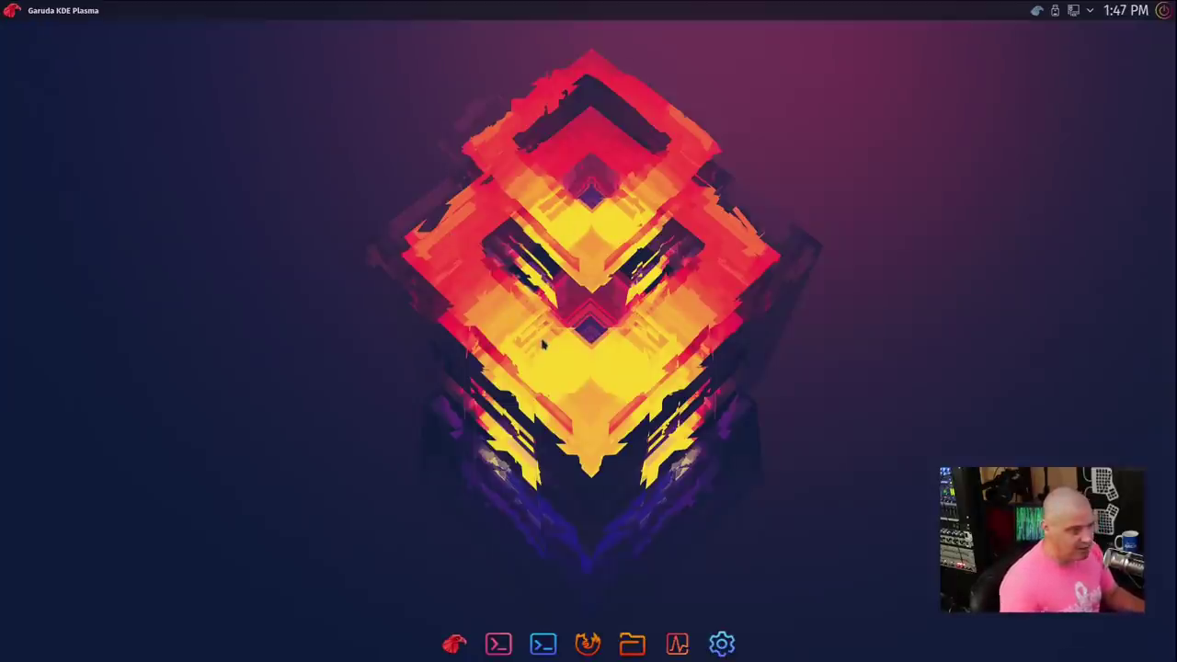
Step: Open Konsole and run sudo pacman -Syu
left_click(545, 639)
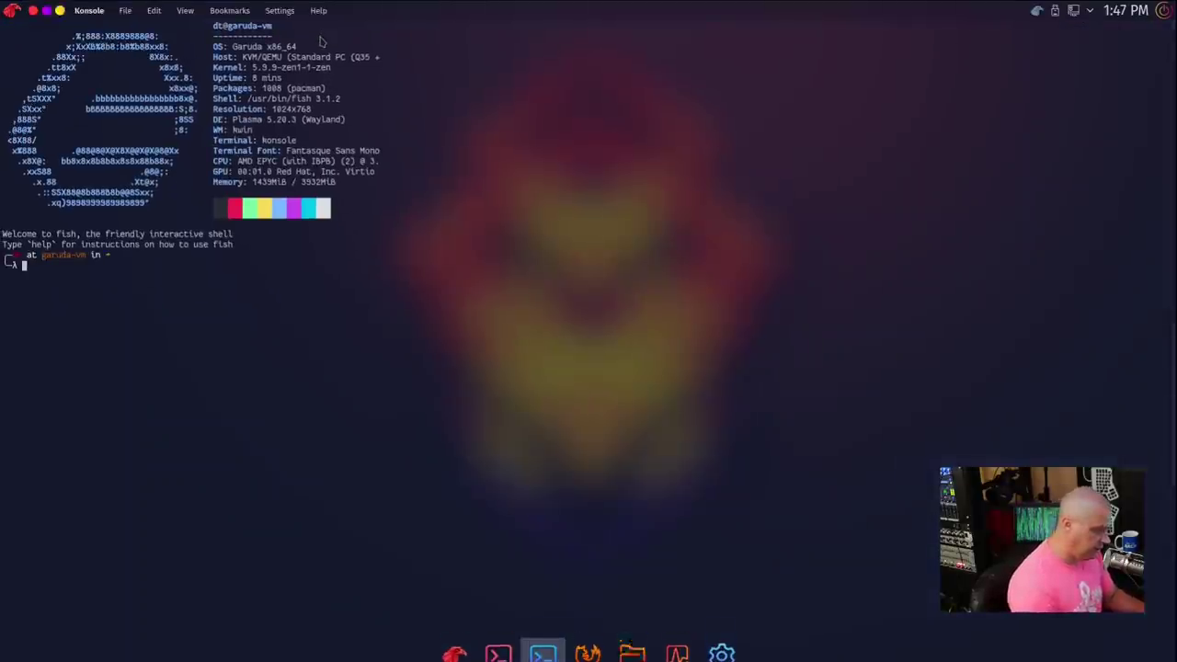
type("sudo pacman -Syu")
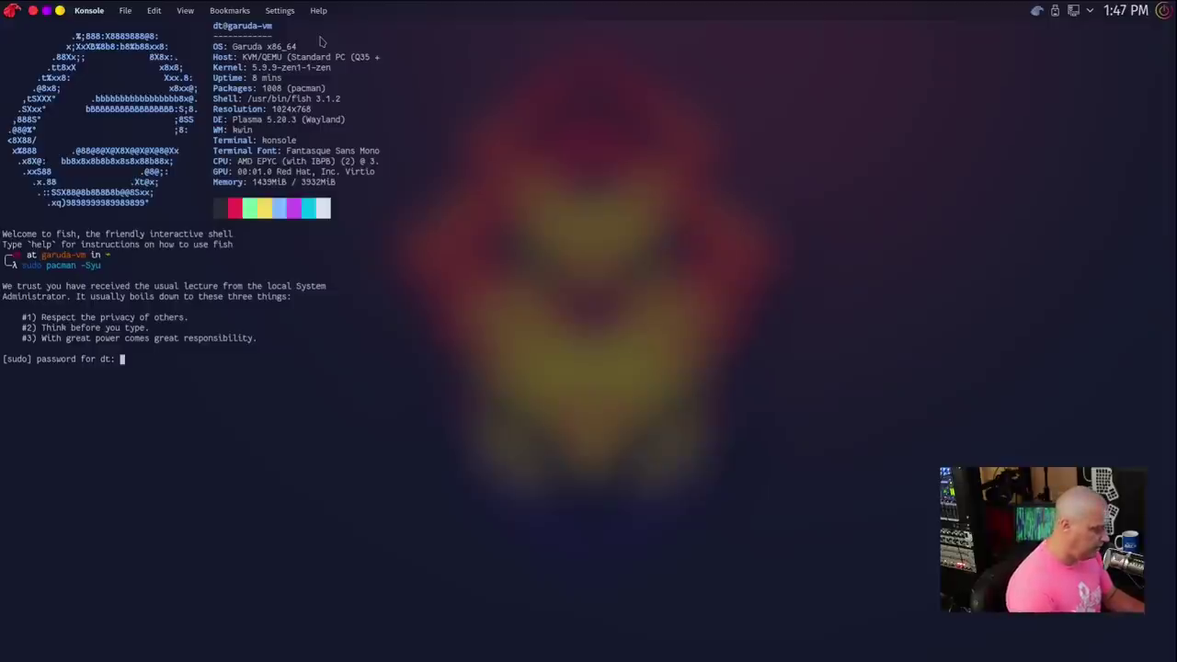
key("Return")
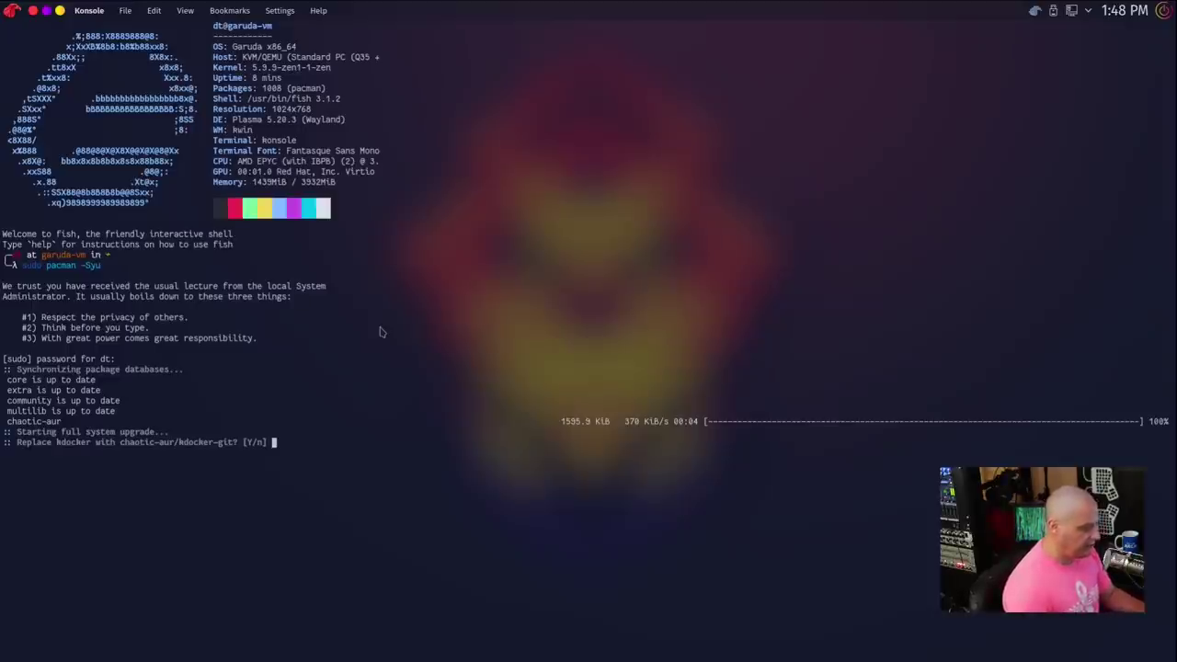
Step: Accept replacing kdocker with kdocker-git, decline the 71-package upgrade, and close Konsole
type("y")
key("Return")
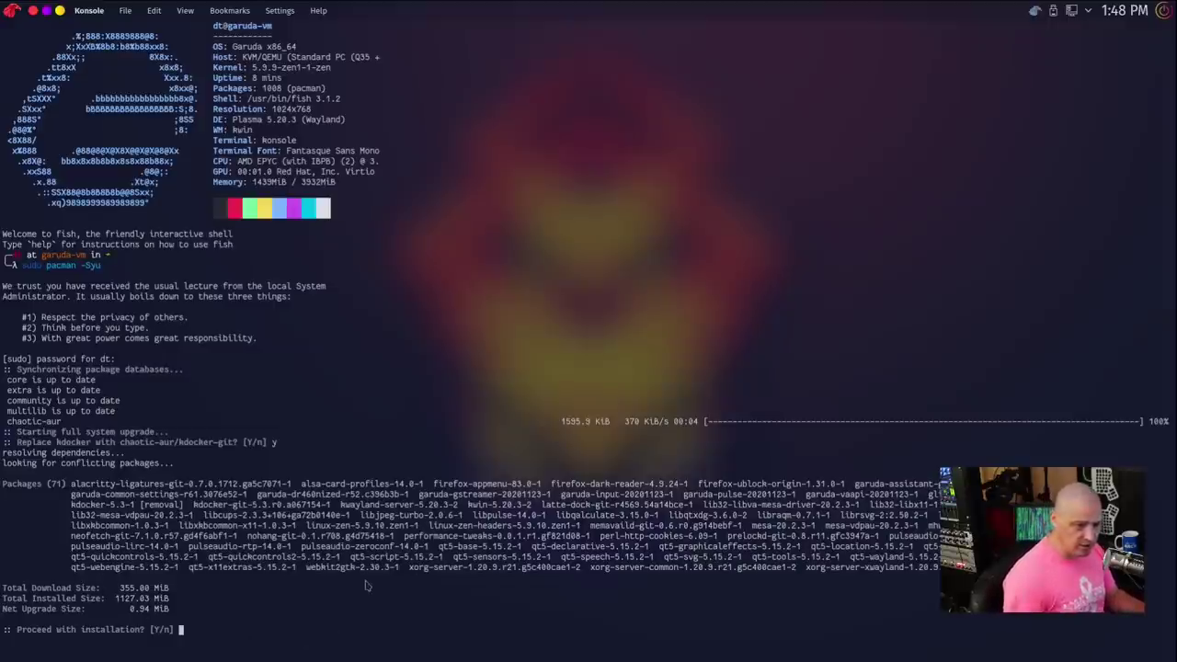
type("n")
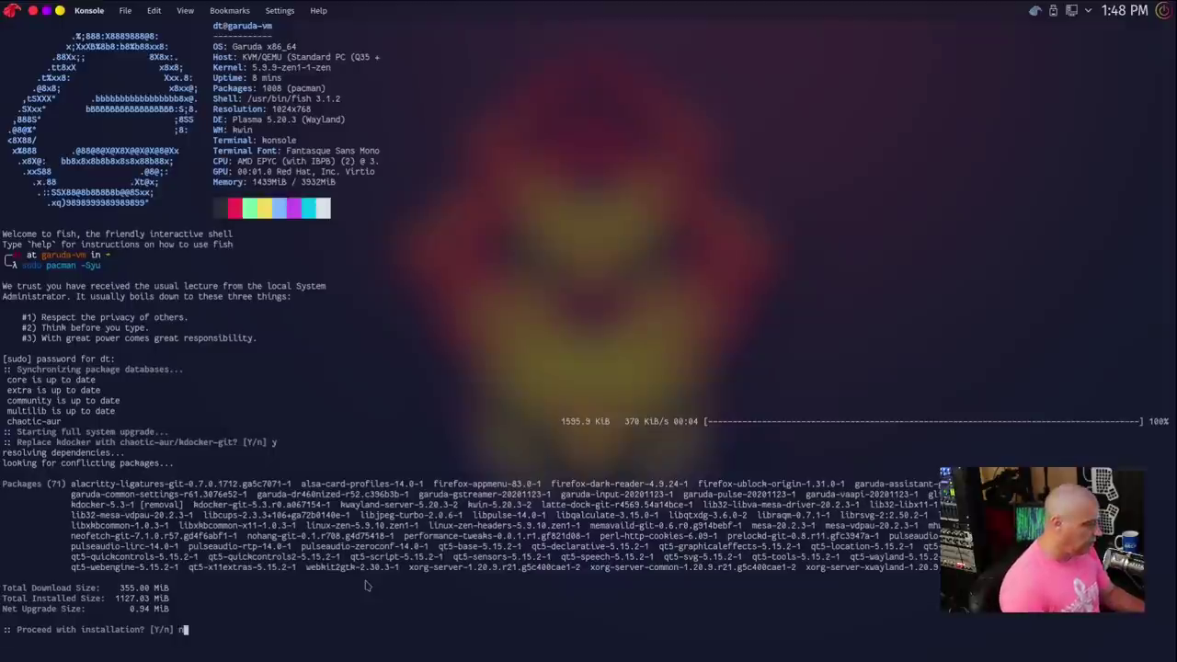
key("Return")
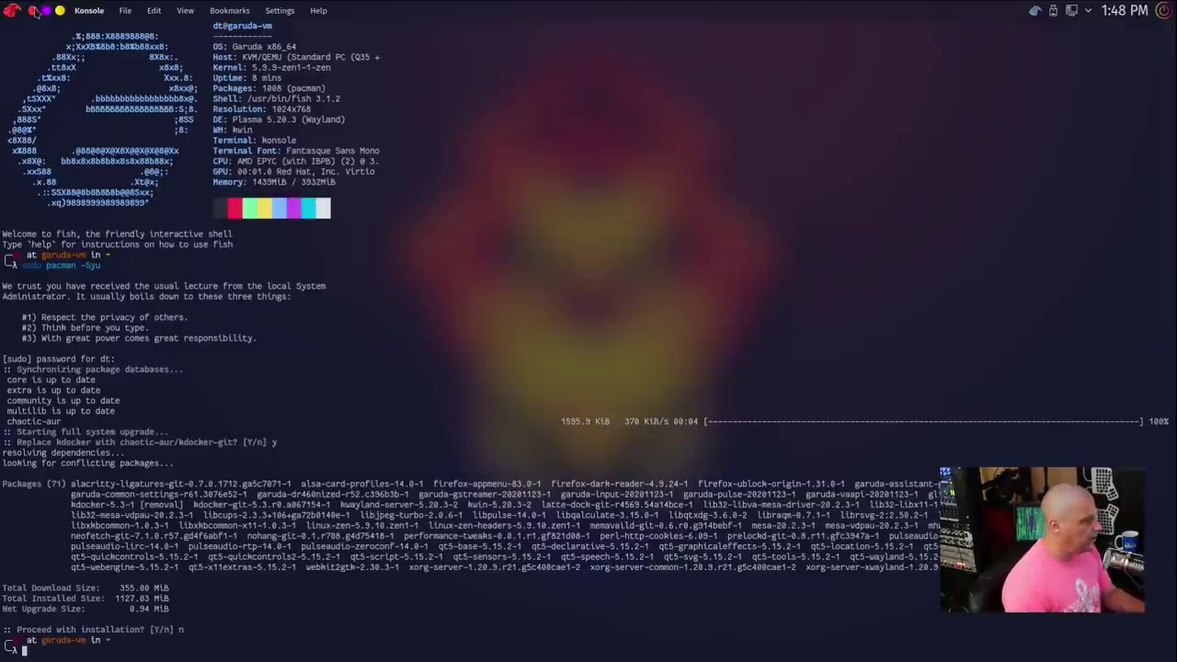
left_click(33, 10)
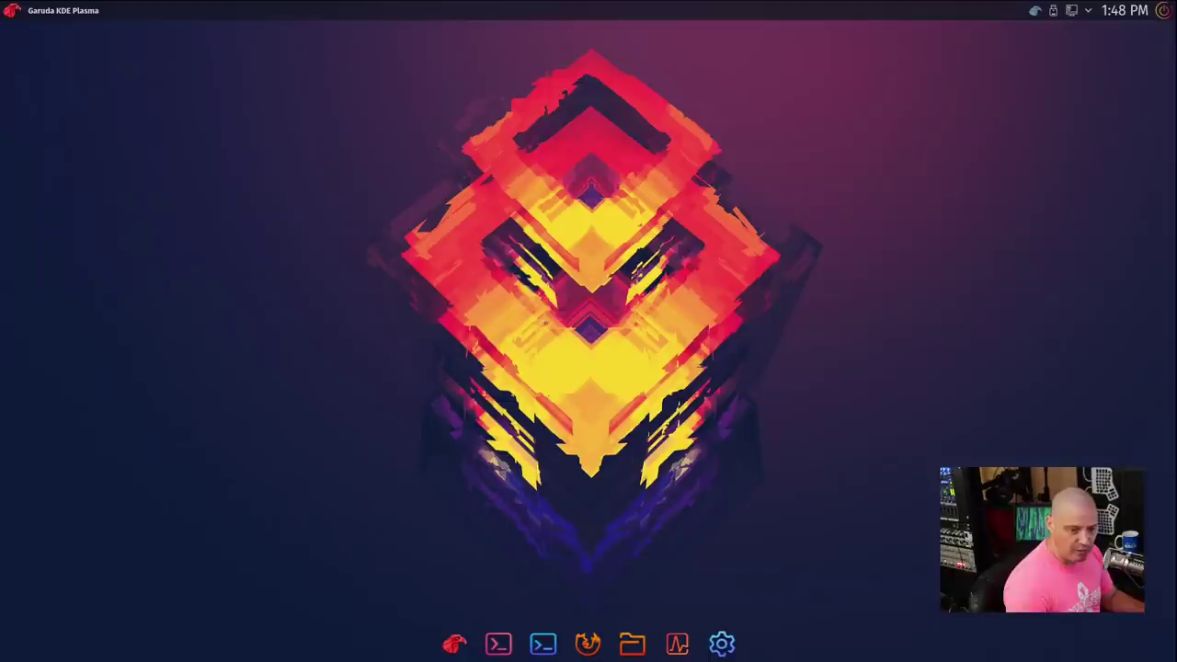
Step: Reopen Konsole, run uname -r to confirm kernel 5.9.9-zen1-1-zen, then close it
left_click(542, 643)
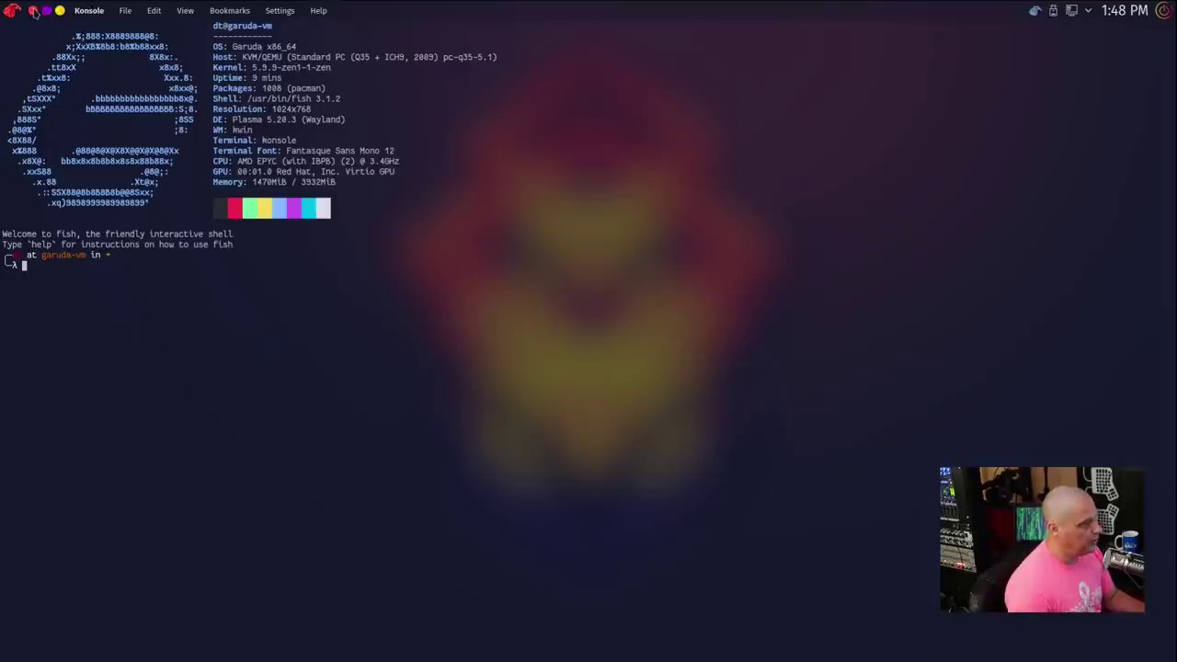
left_click(34, 11)
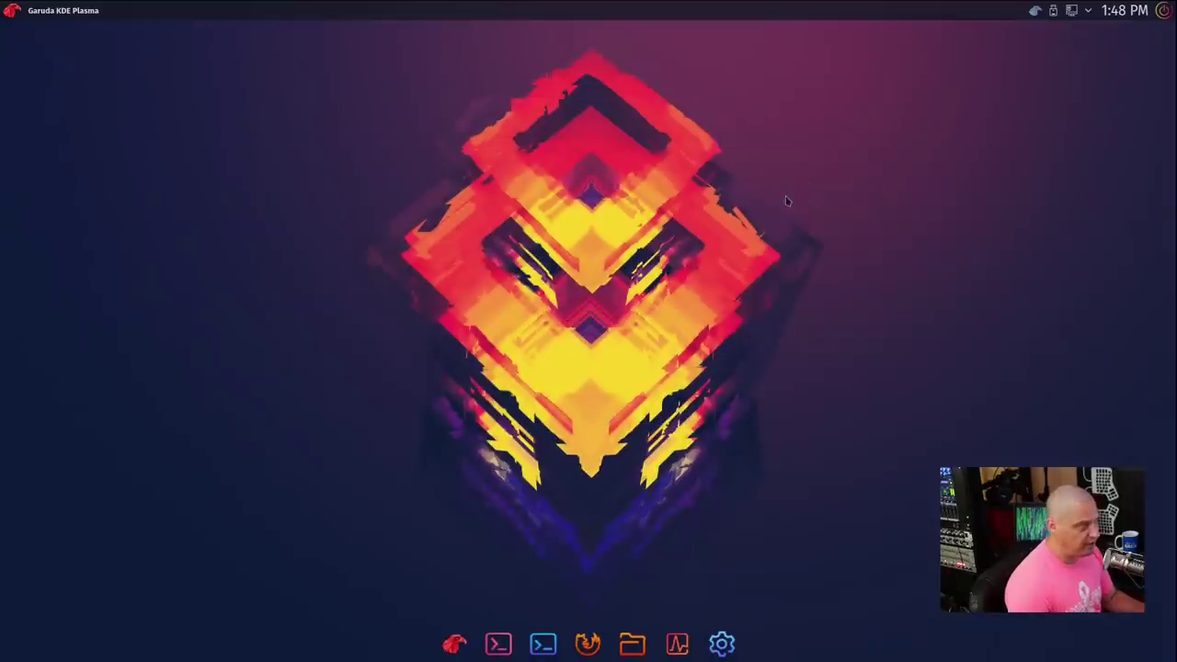
left_click(544, 647)
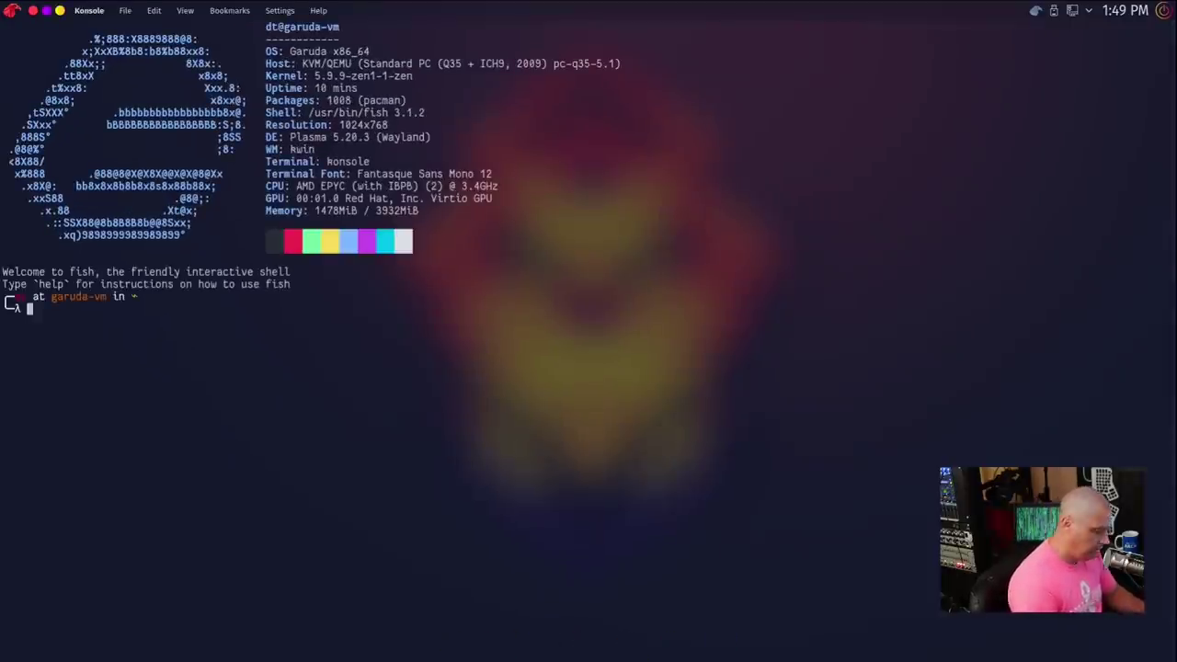
type("uname -r")
key("Return")
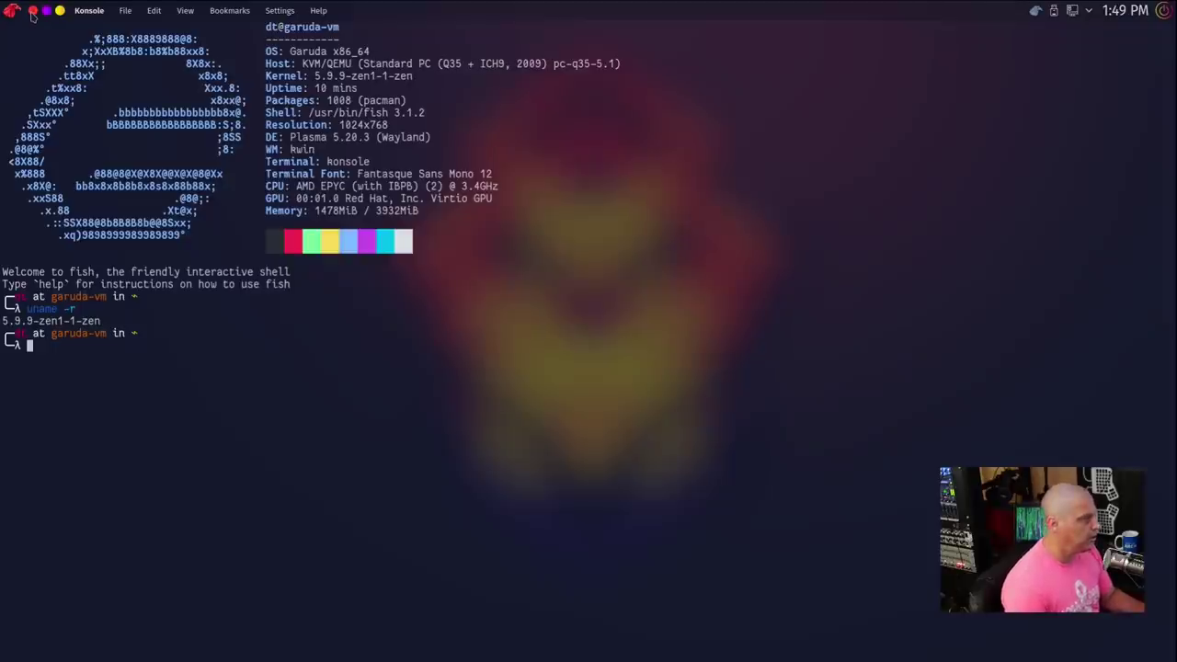
left_click(32, 12)
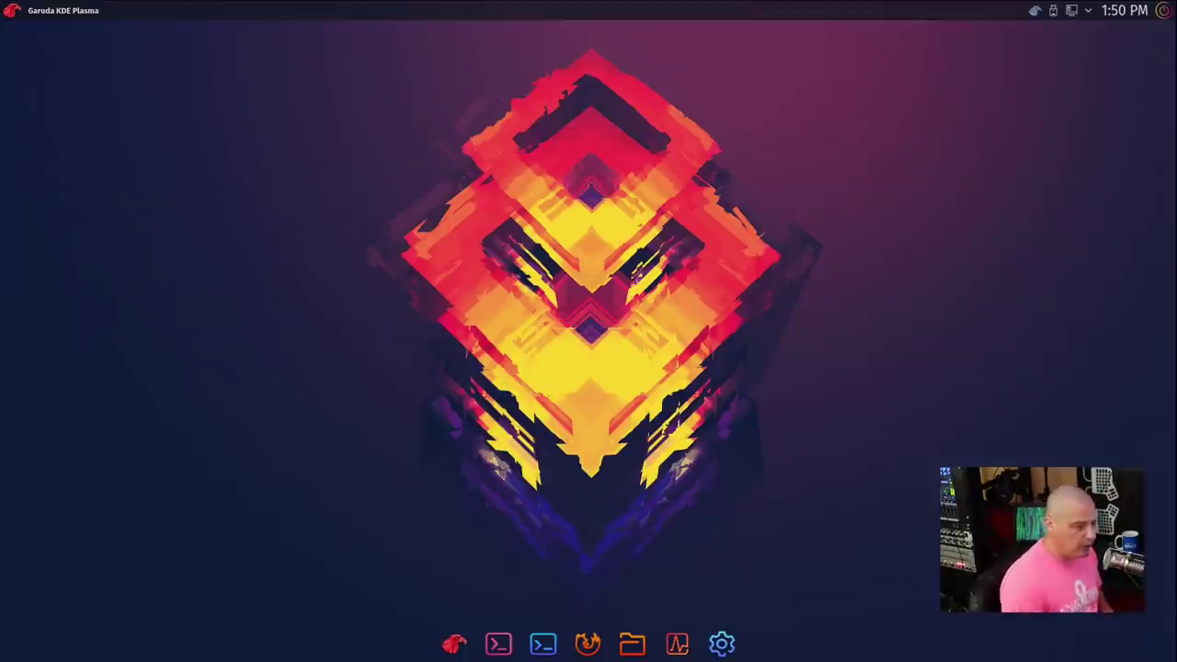
Step: Open the Latte launcher and browse Multimedia, Office, then Settings applications
left_click(11, 10)
mouse_move(84, 119)
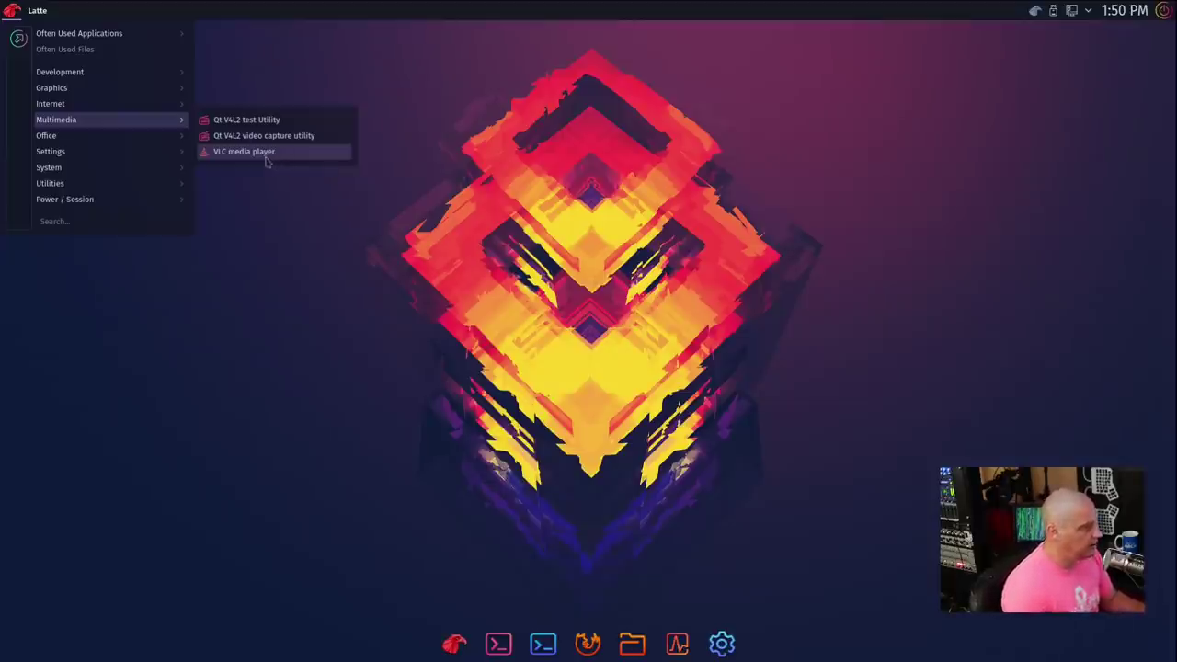
mouse_move(160, 137)
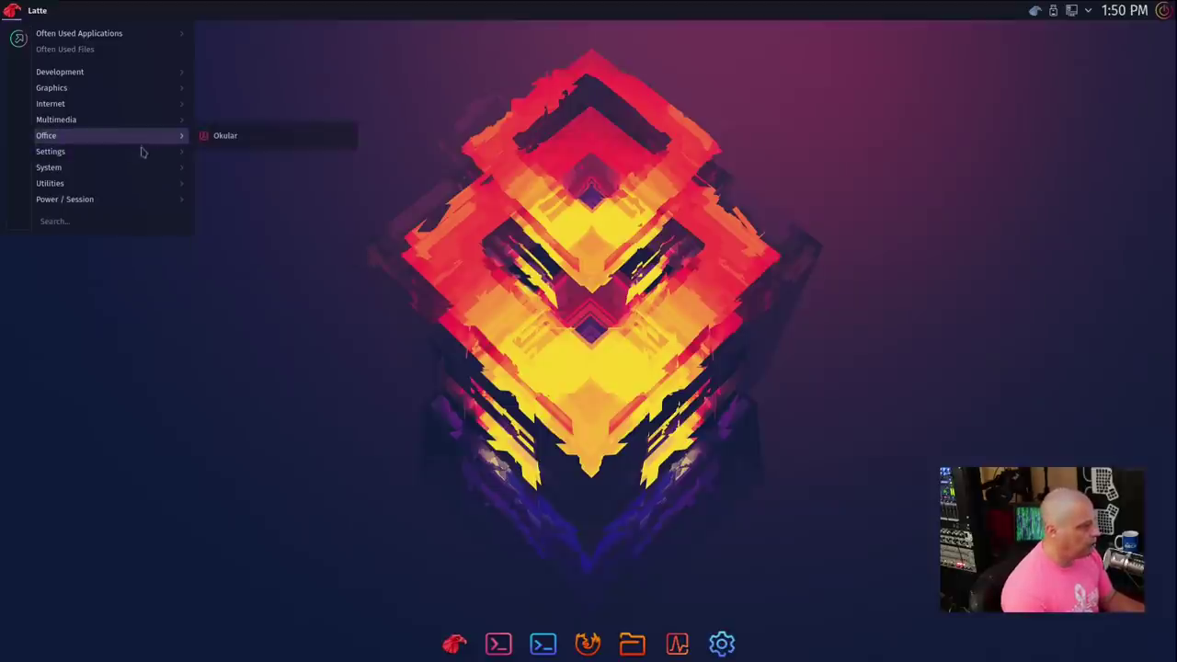
mouse_move(137, 157)
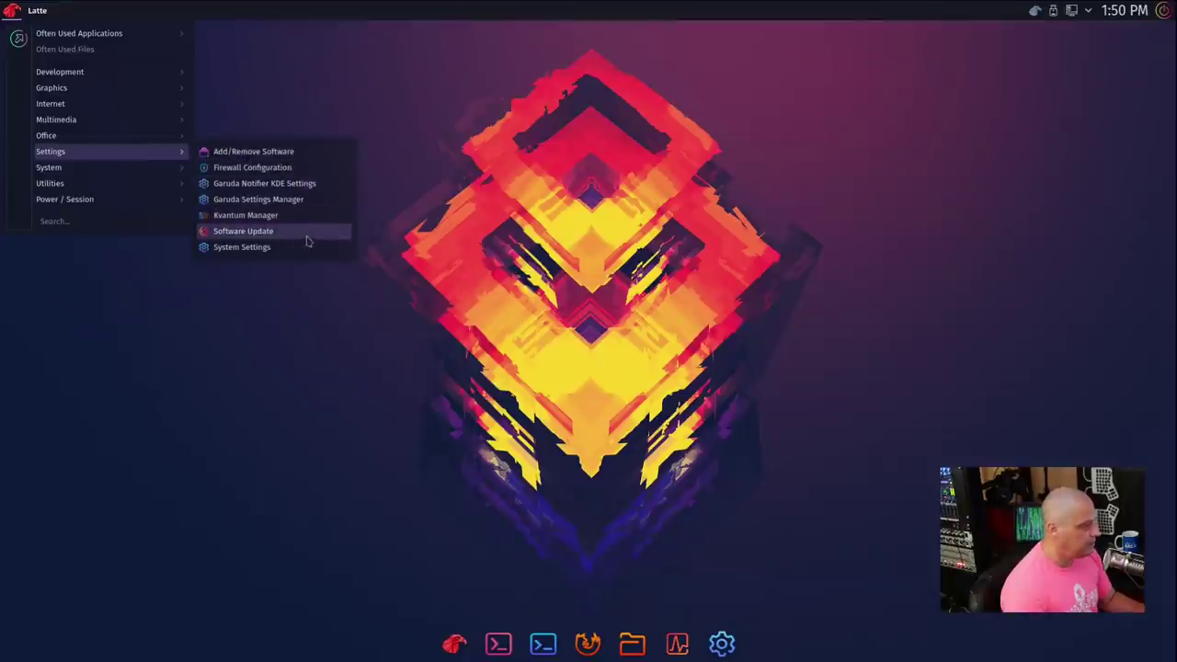
Step: Launch Garuda Settings Manager, centre it, scroll its System and Hardware tools, then close it
left_click(258, 198)
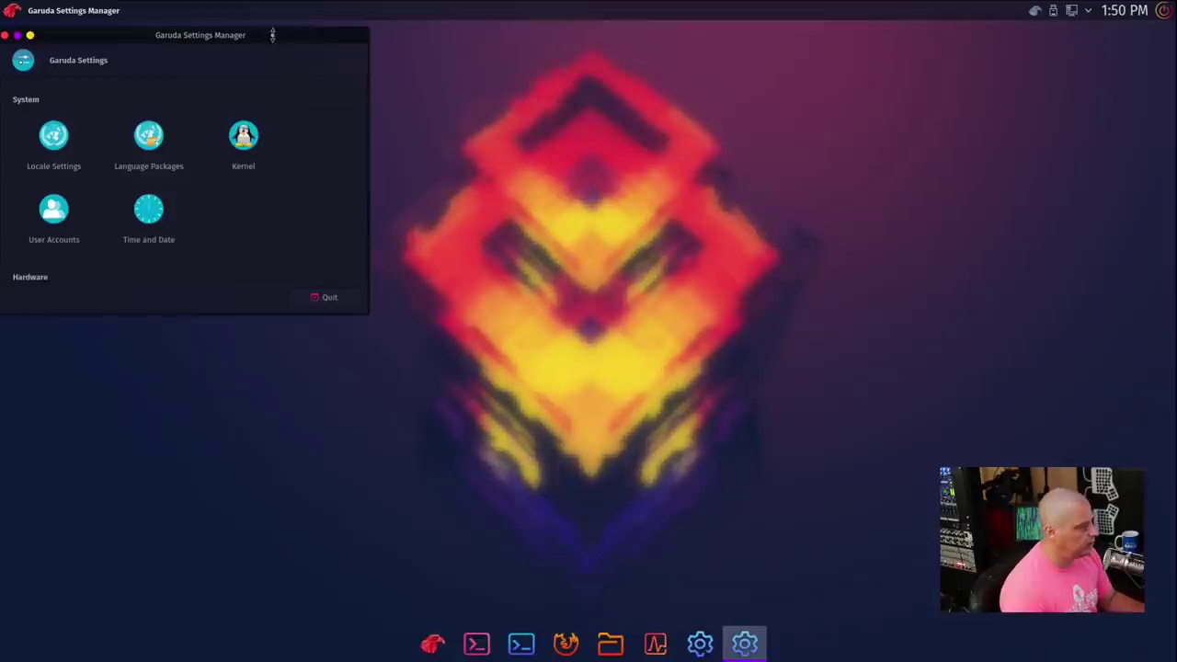
left_click_drag(254, 34, 670, 53)
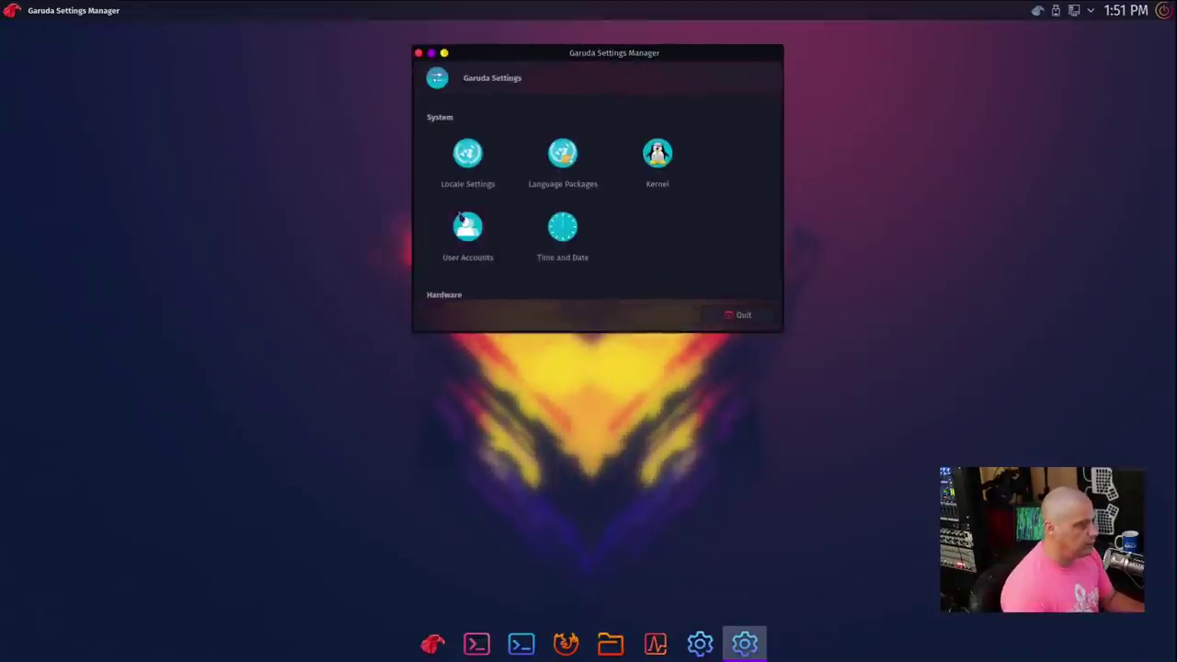
scroll(694, 224, "down", 2)
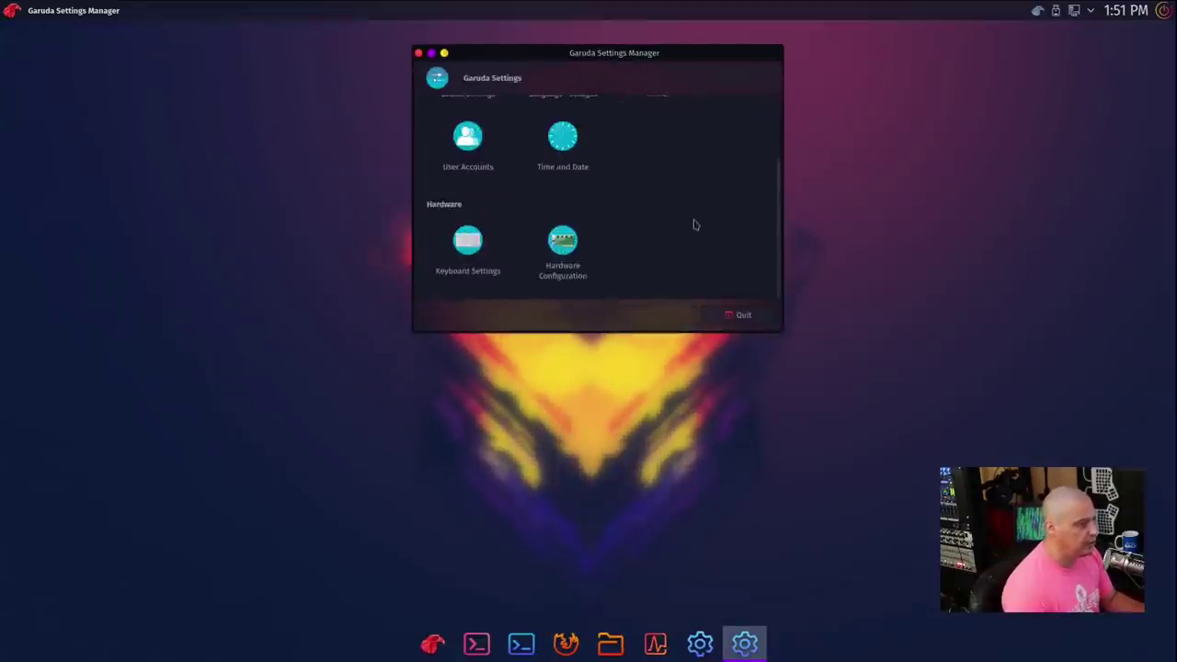
scroll(694, 223, "up", 2)
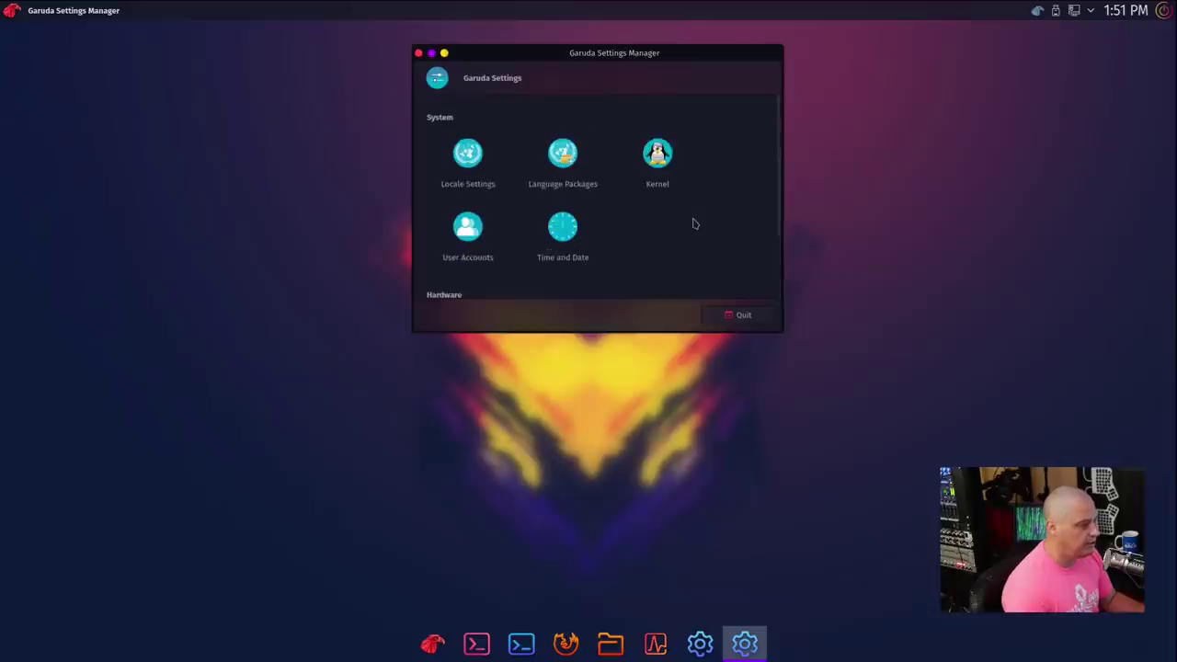
scroll(694, 224, "down", 2)
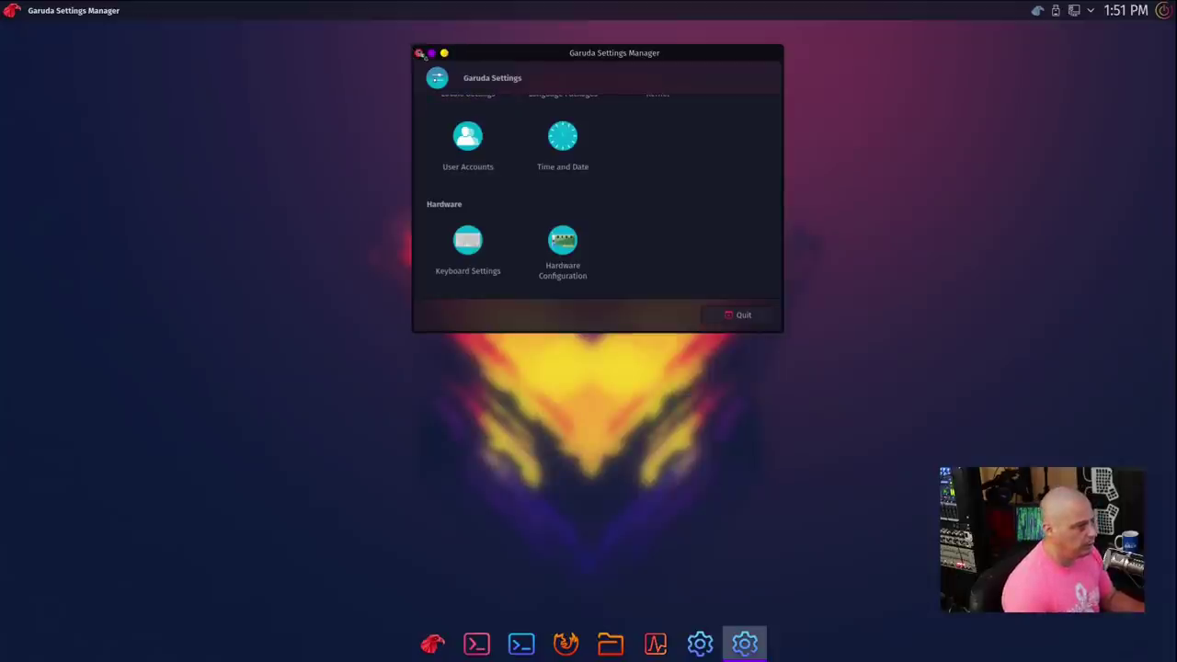
left_click(419, 53)
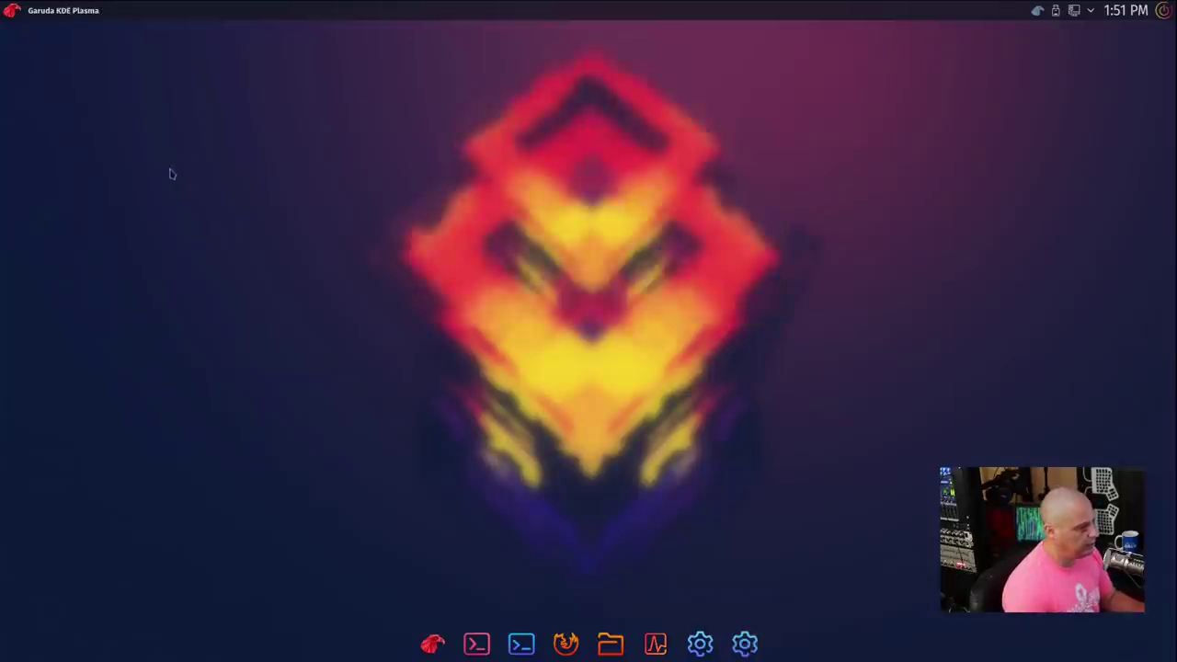
Step: Launch Dolphin from the launcher's System menu and centre its window showing the Home folder
left_click(12, 10)
mouse_move(92, 174)
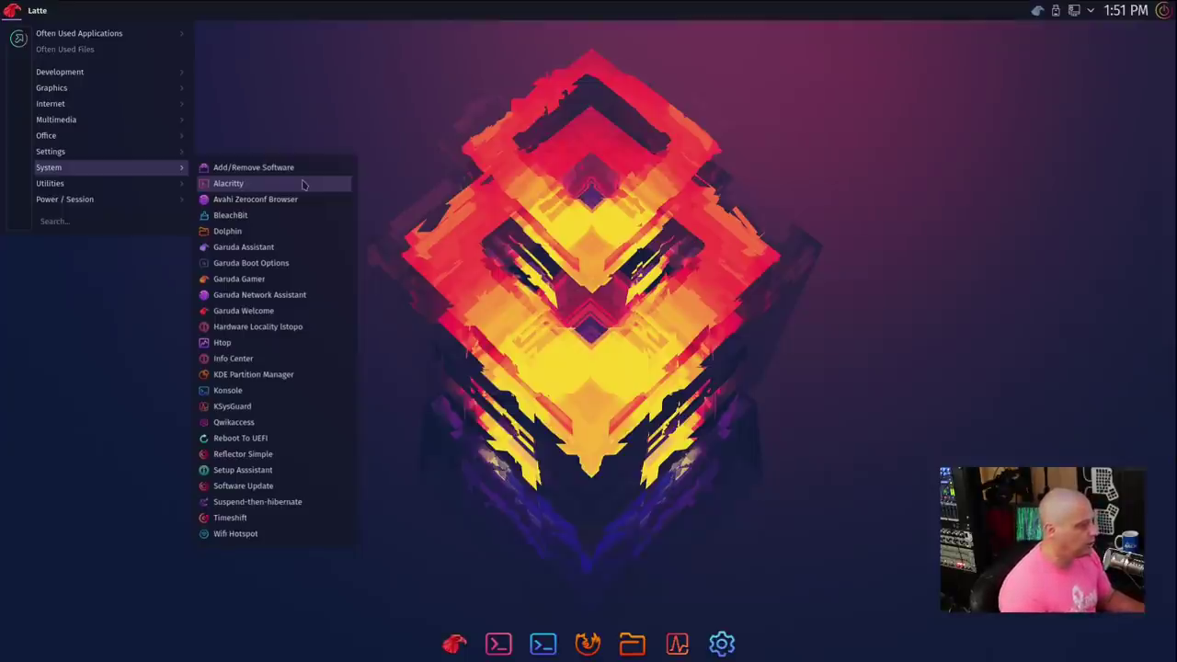
left_click(303, 238)
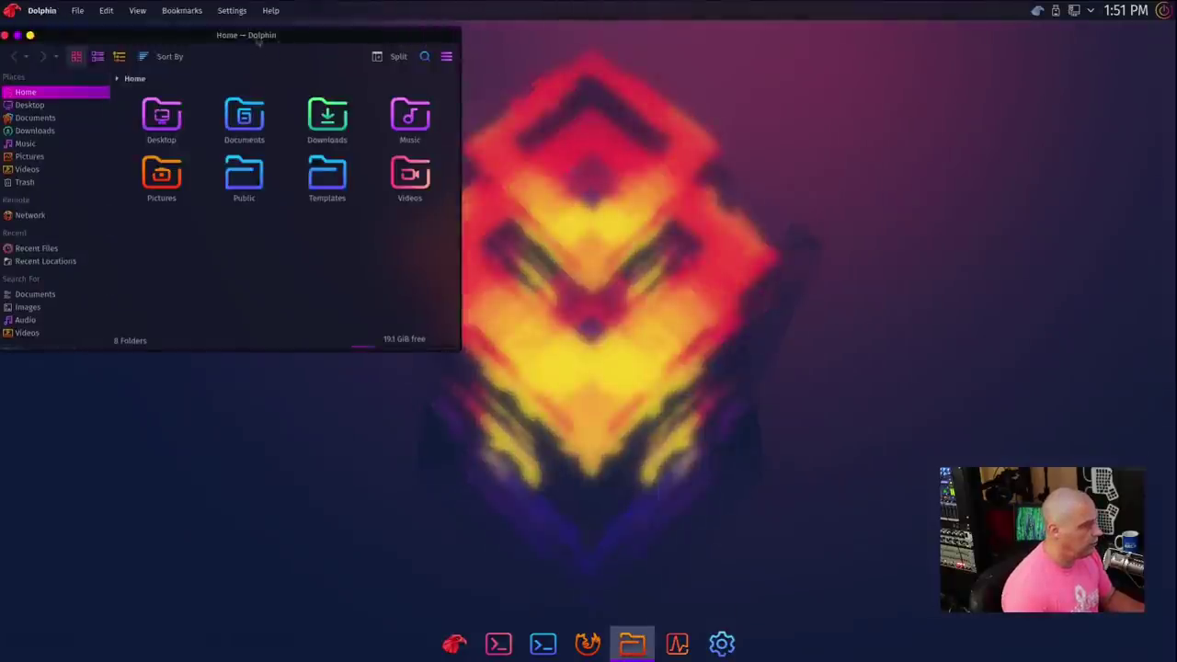
left_click_drag(237, 41, 585, 100)
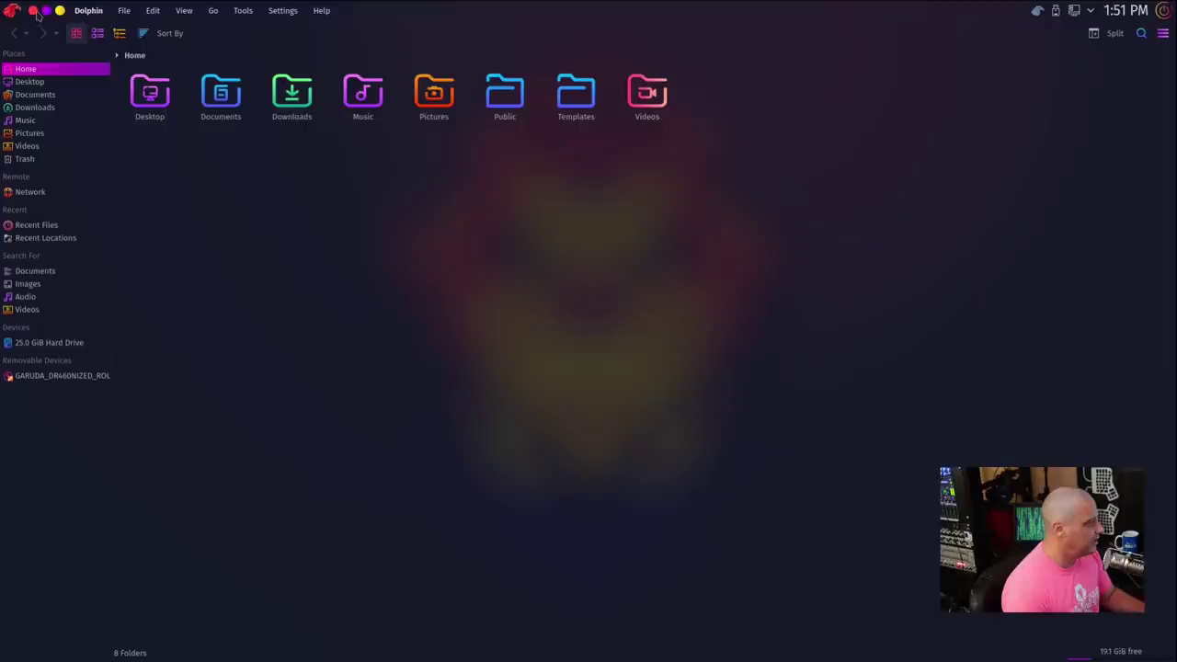
Step: Close Dolphin and launch Garuda Assistant from the System menu to view its Maintenance options
left_click(36, 13)
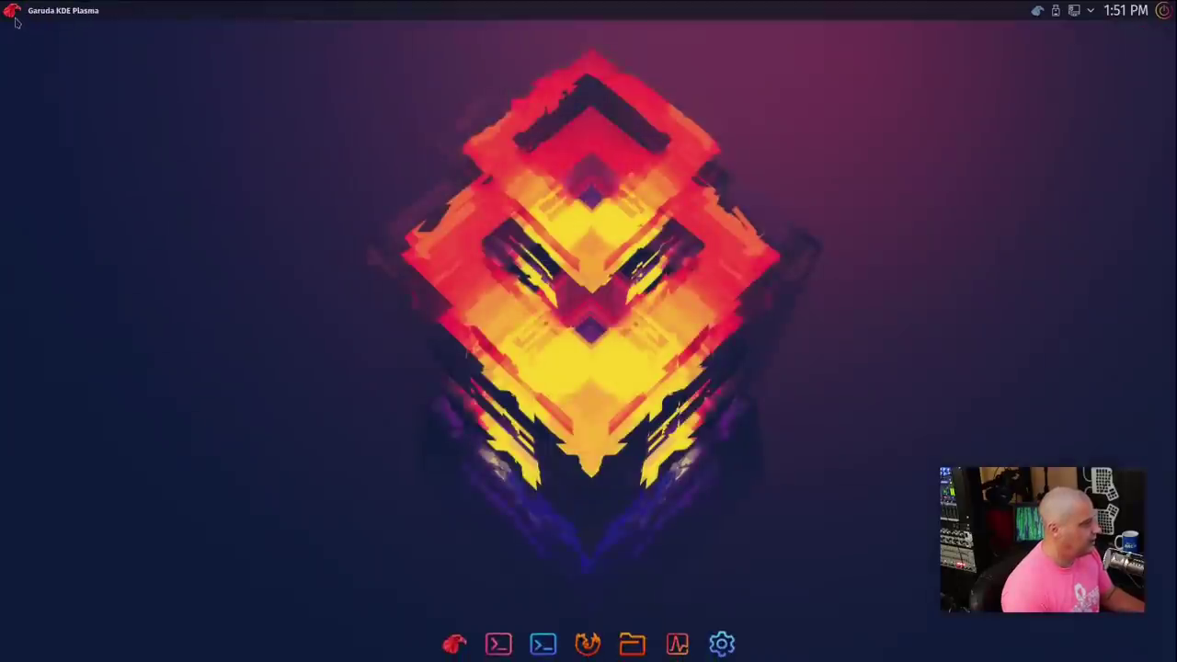
left_click(12, 10)
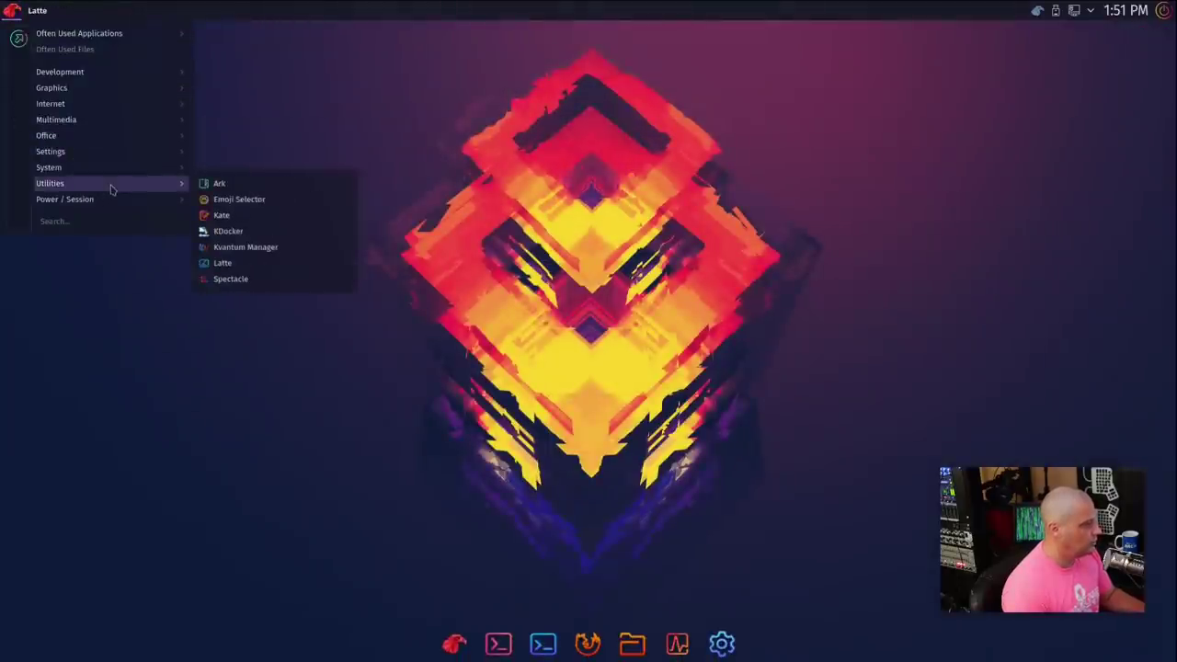
mouse_move(147, 171)
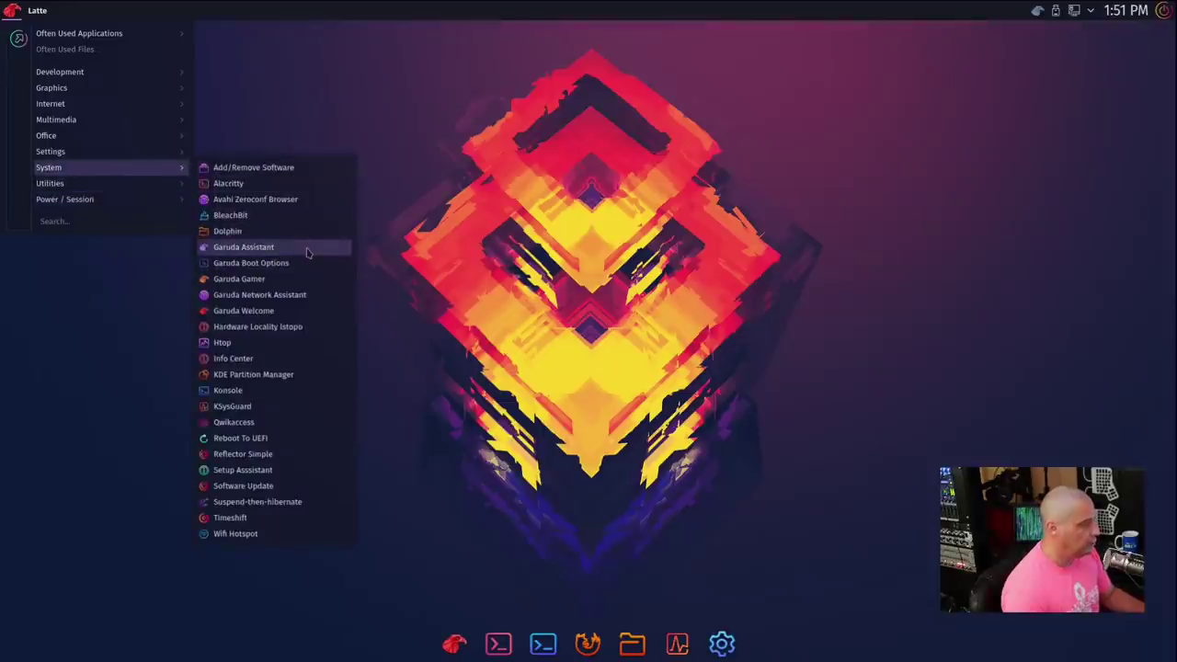
left_click(308, 253)
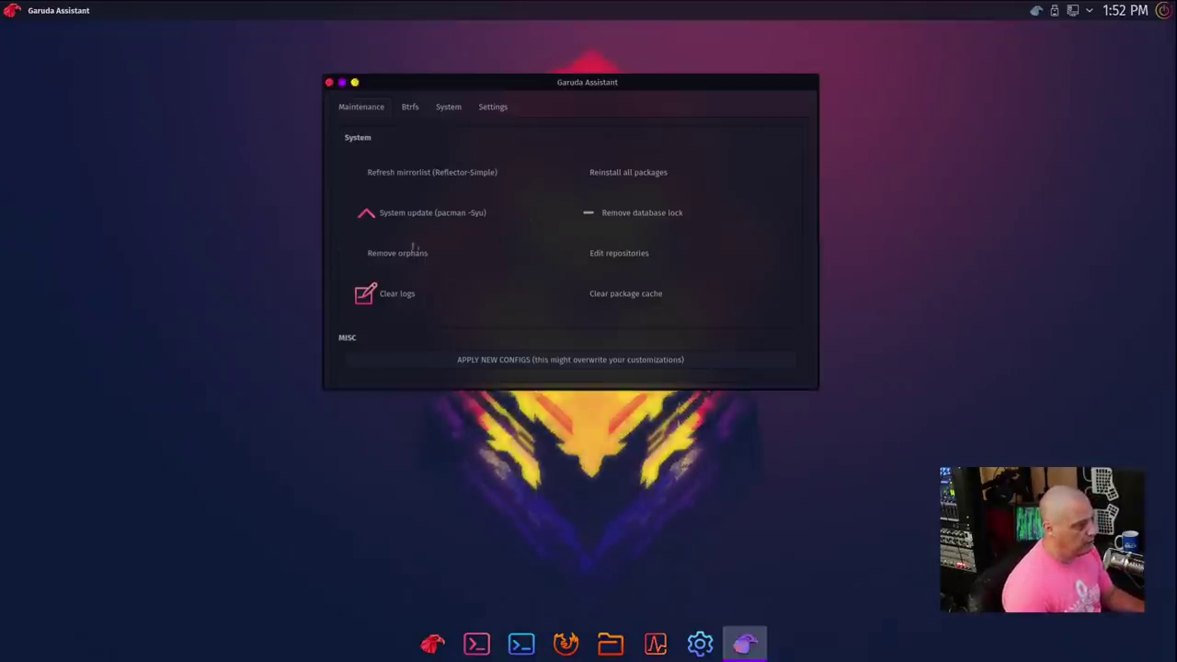
Step: Close Garuda Assistant and launch Garuda Gamer from the System applications list
left_click(328, 83)
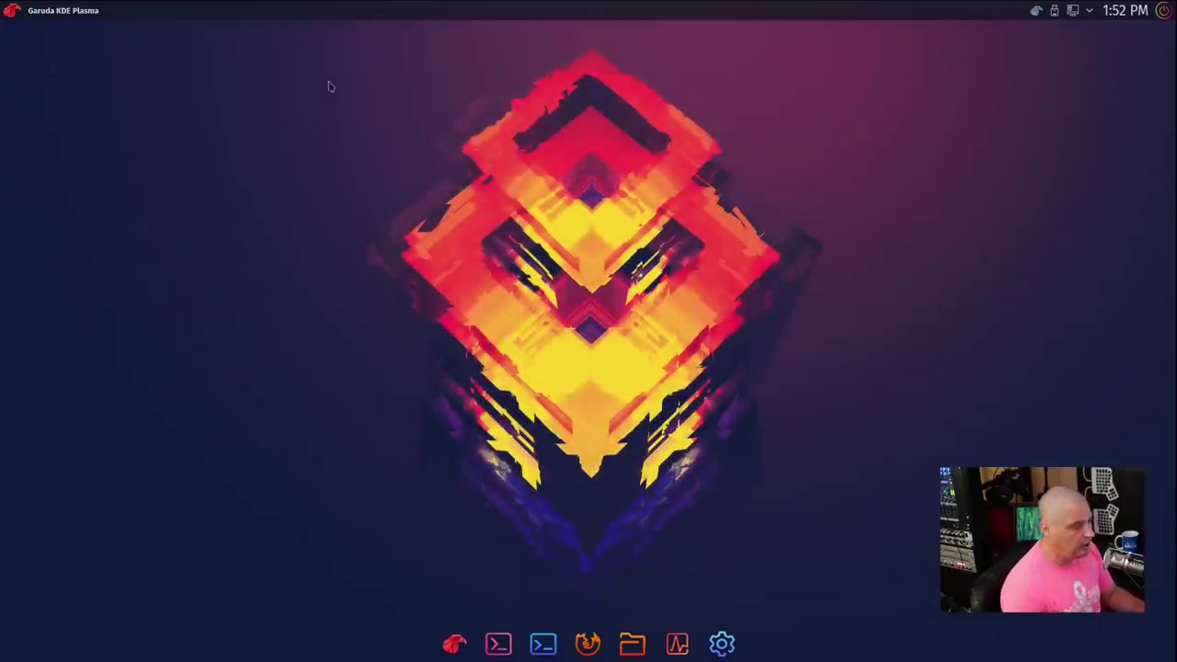
key("super")
mouse_move(111, 170)
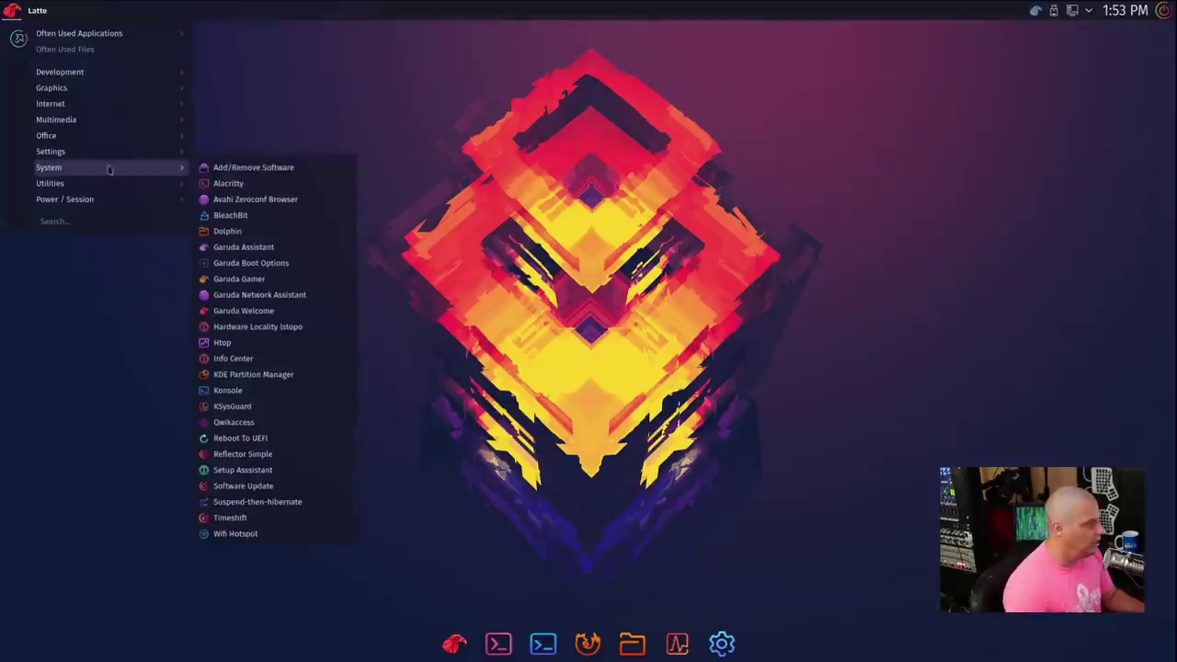
left_click(299, 286)
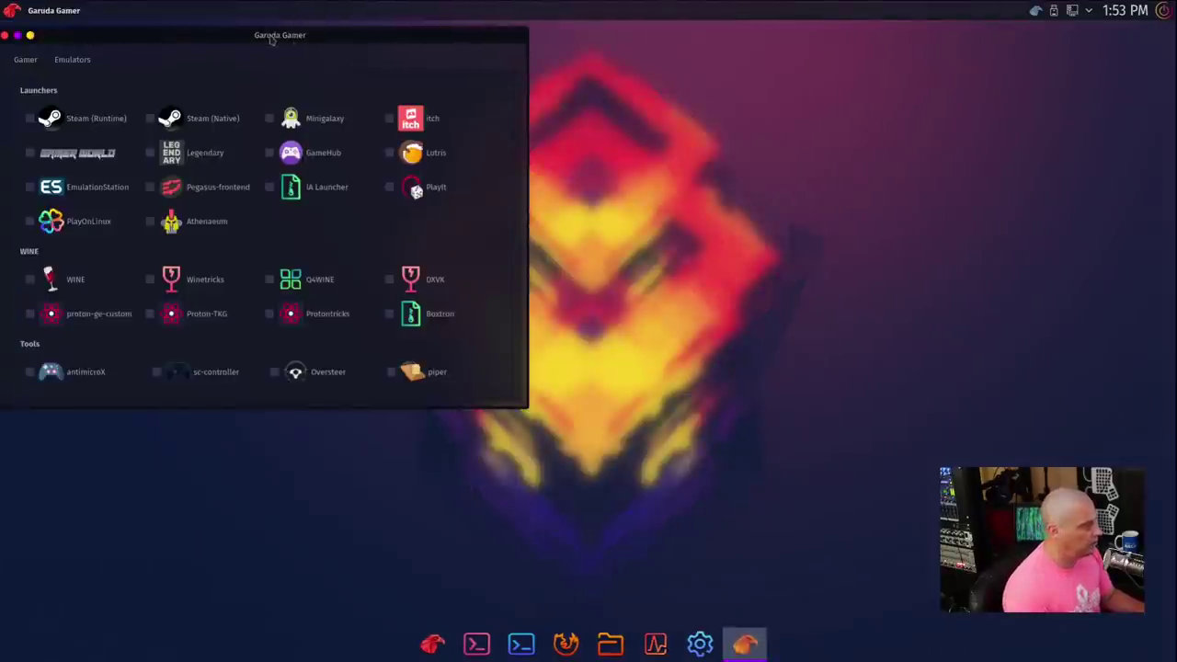
Step: Centre the Garuda Gamer window, scroll through its launchers, WINE and tools list, then close it
left_click_drag(276, 37, 593, 73)
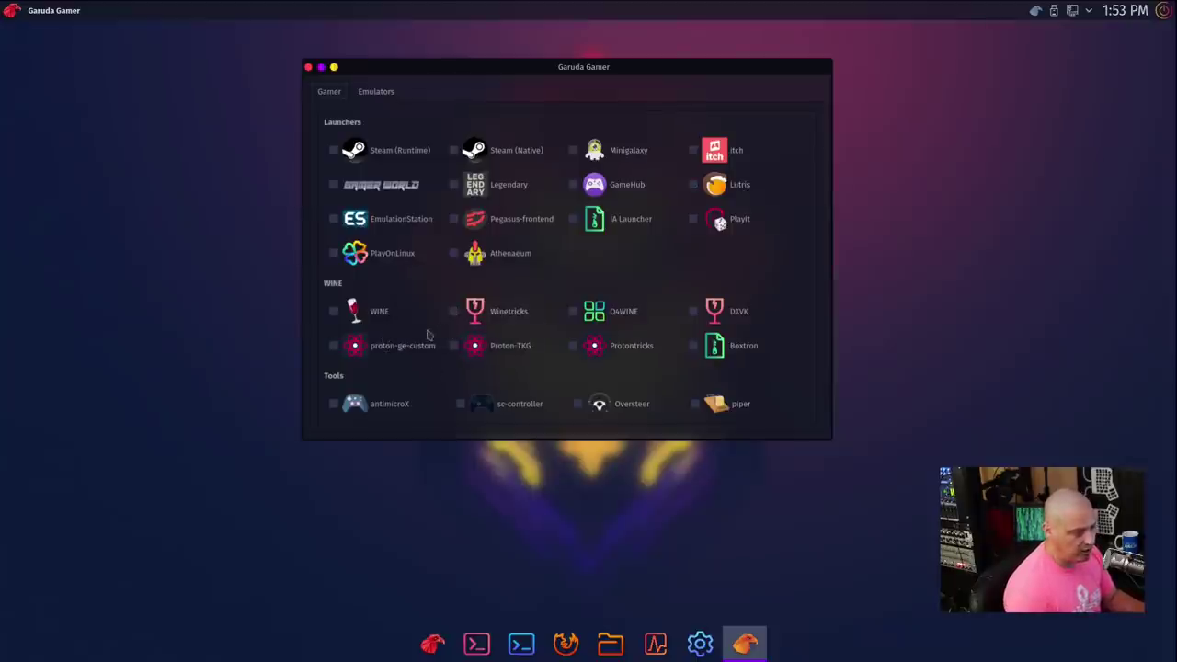
scroll(569, 362, "down", 5)
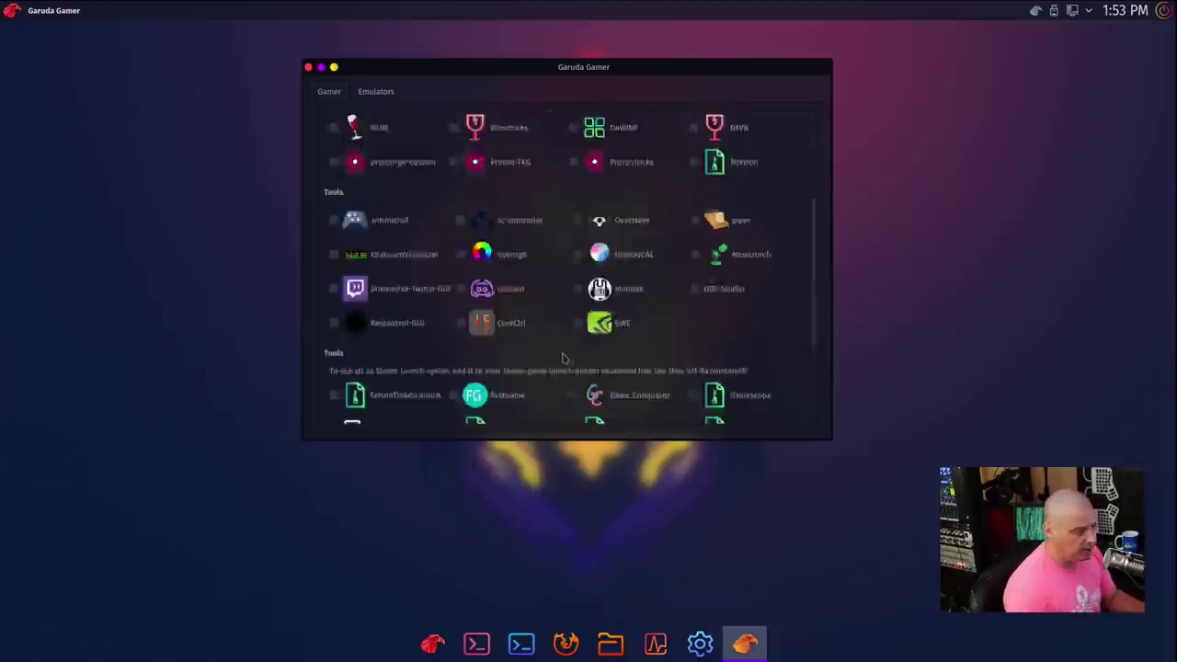
scroll(425, 252, "up", 5)
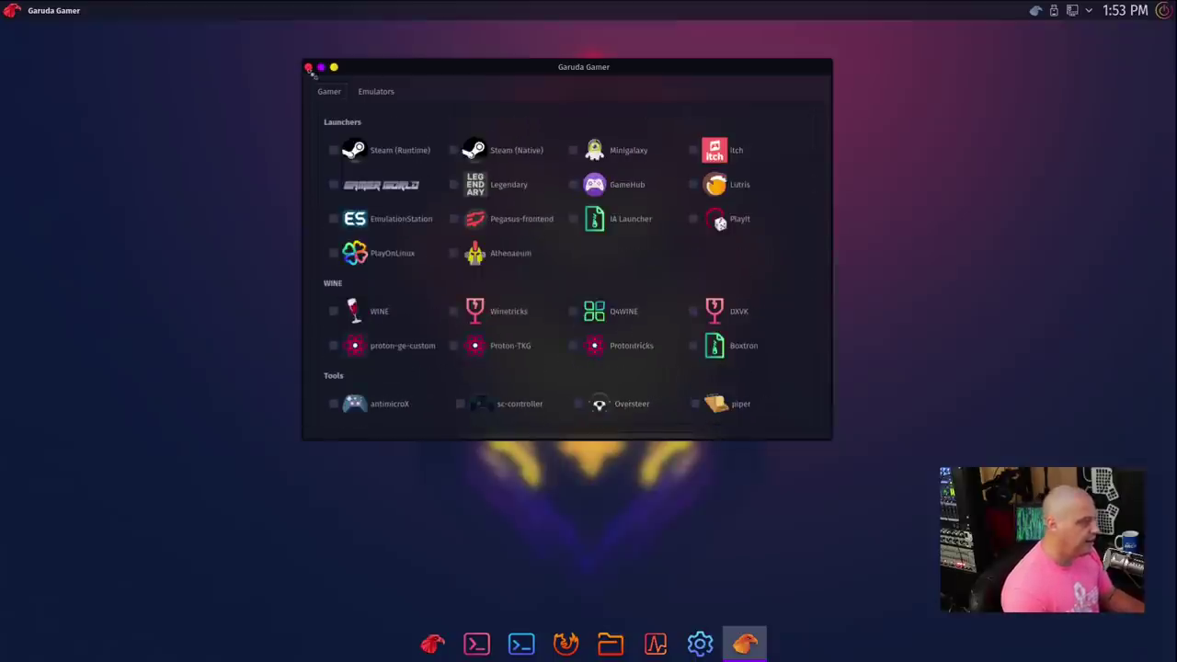
left_click(309, 69)
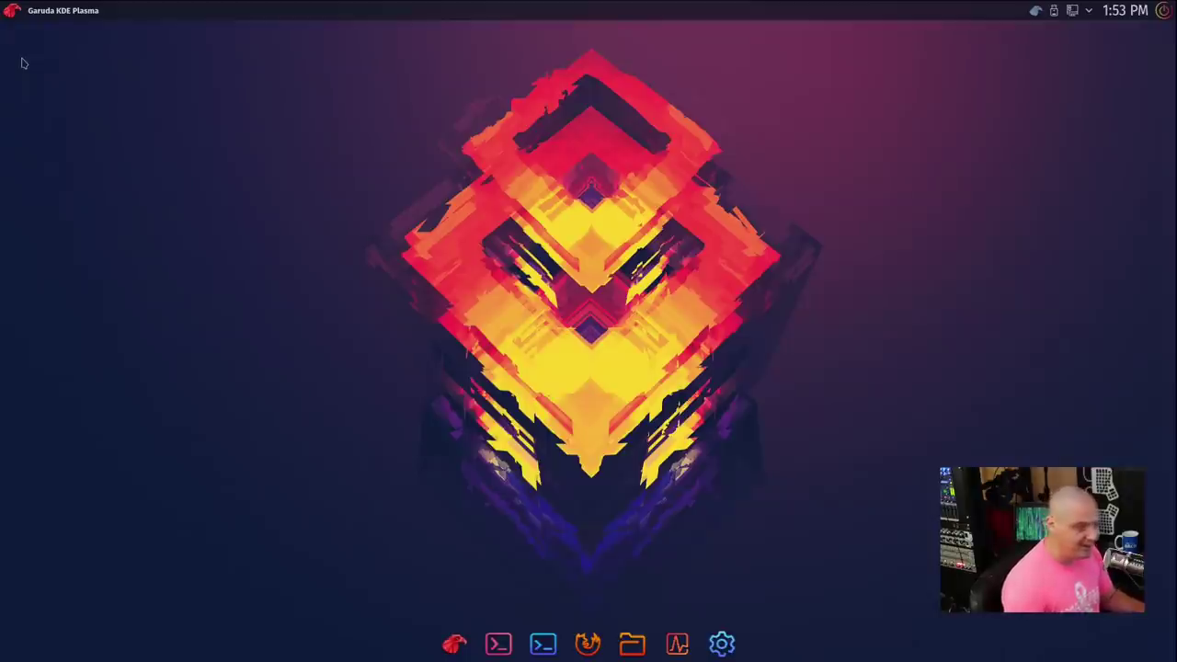
Step: Launch htop from the System menu and maximize its terminal window
key("super")
mouse_move(49, 167)
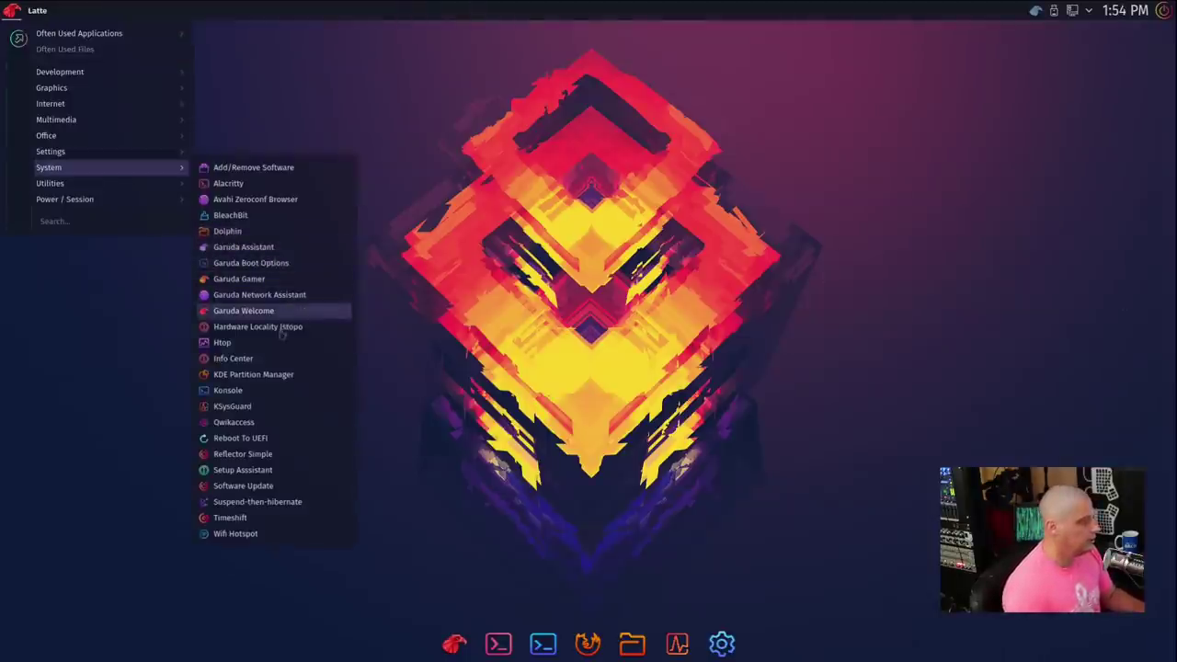
left_click(278, 342)
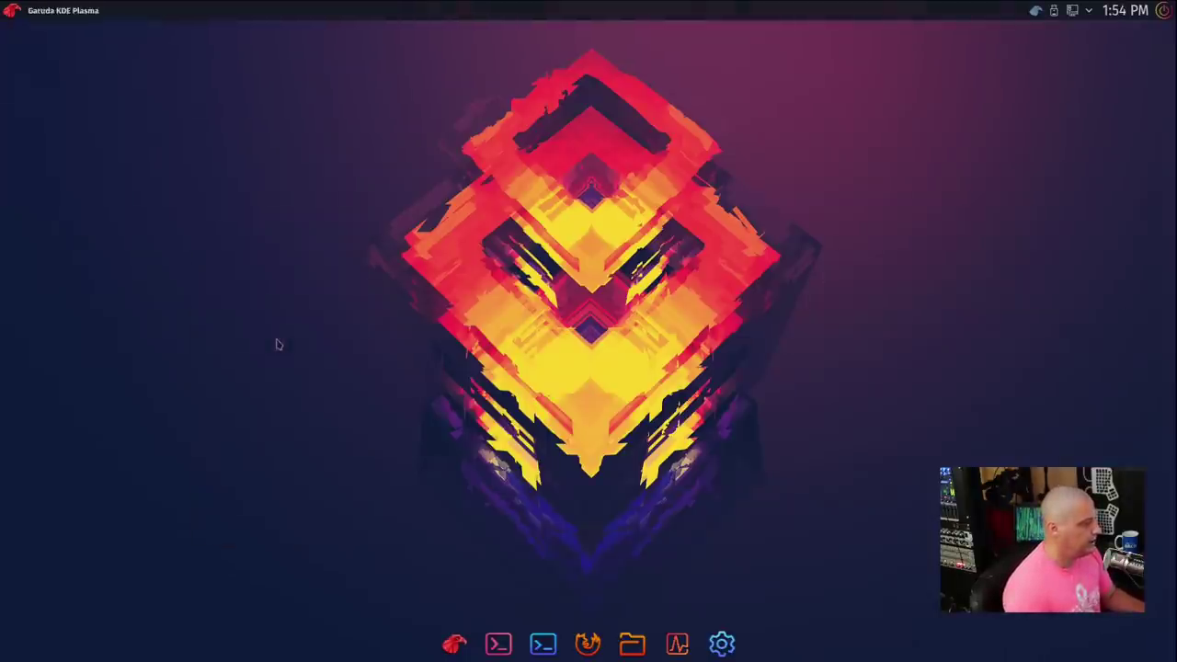
double_click(322, 38)
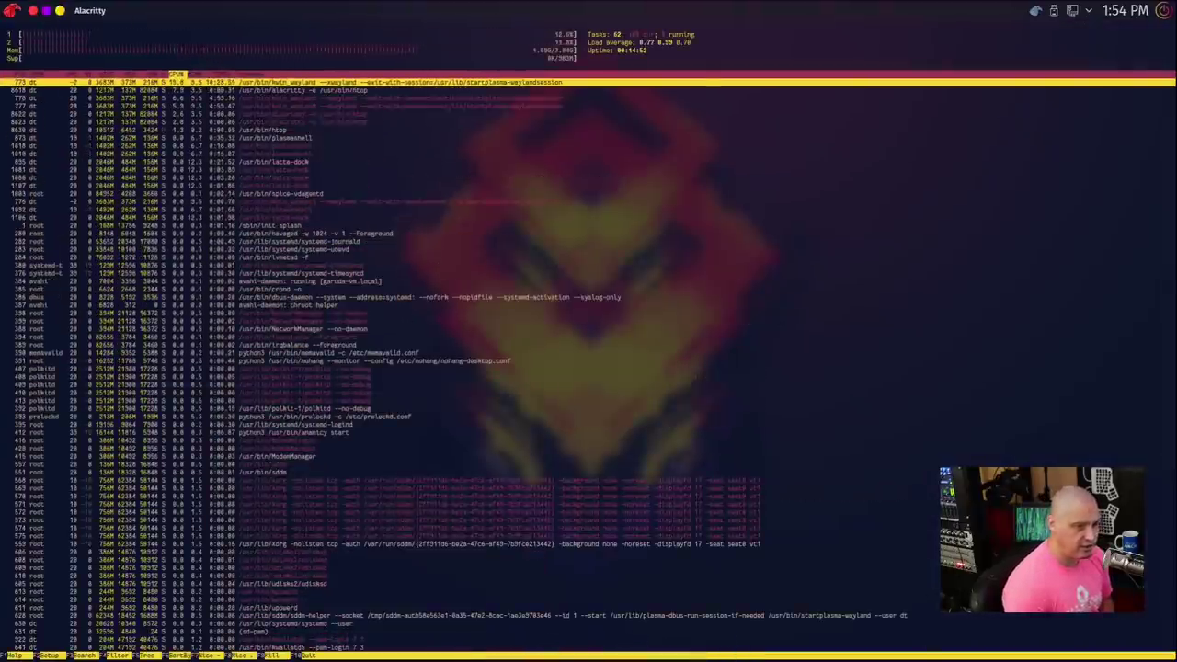
Step: Enlarge the htop text two zoom steps with Ctrl++, then close the window
key("ctrl+plus")
key("ctrl+plus")
key("ctrl+plus")
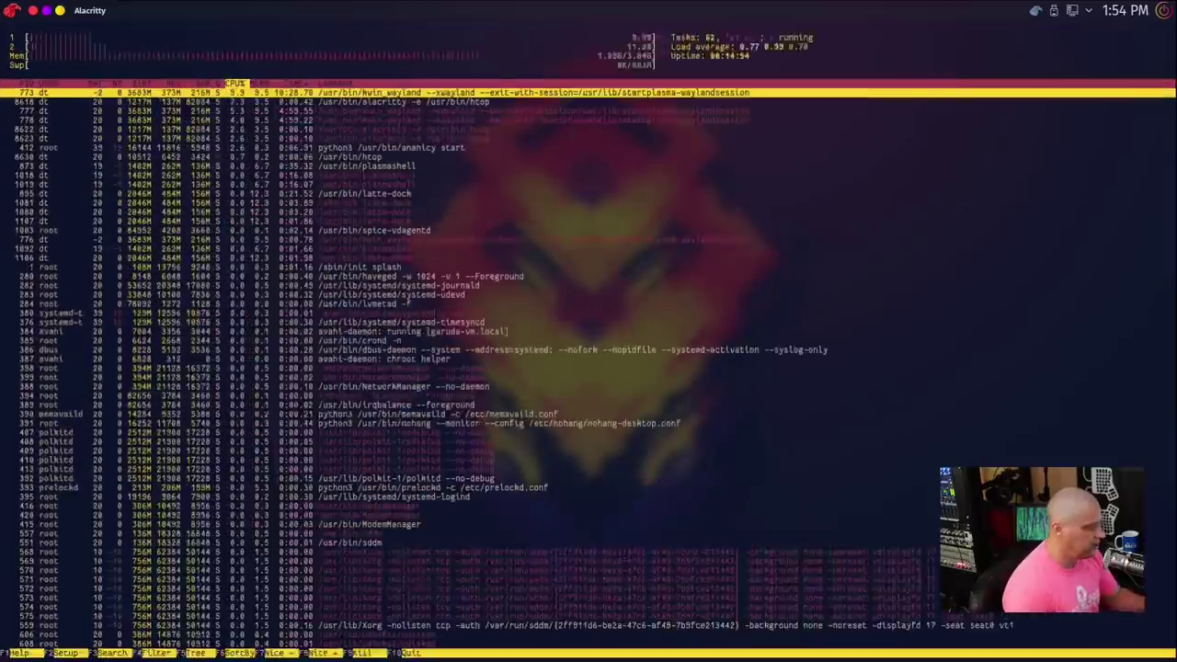
key("ctrl+plus")
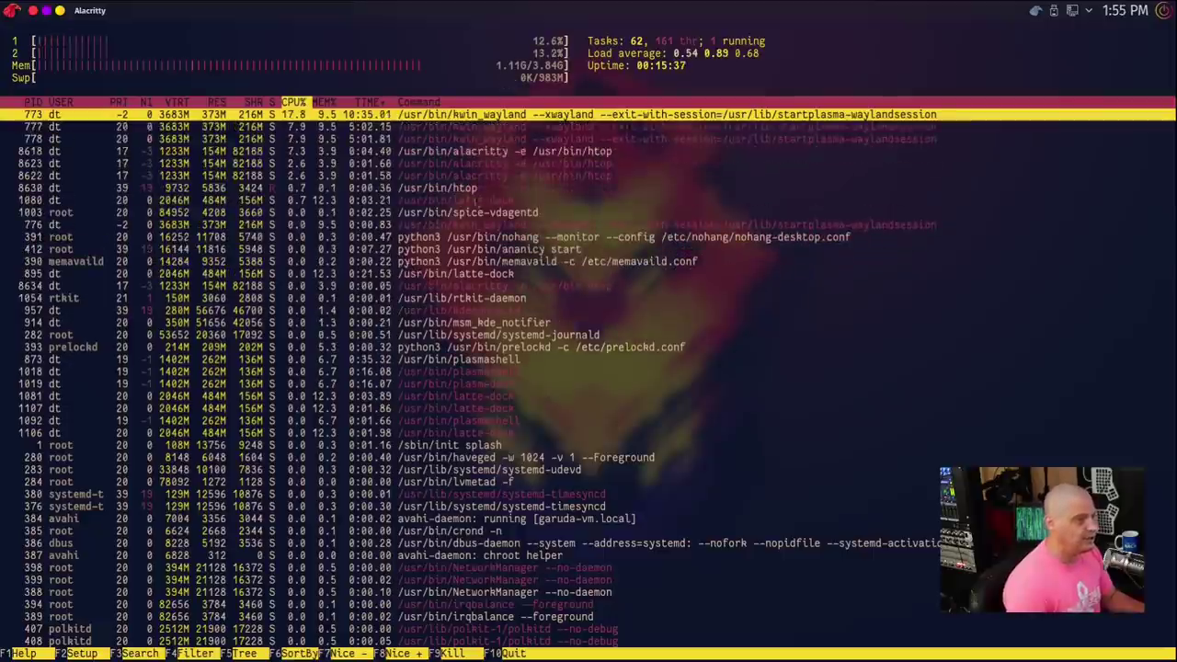
left_click(32, 10)
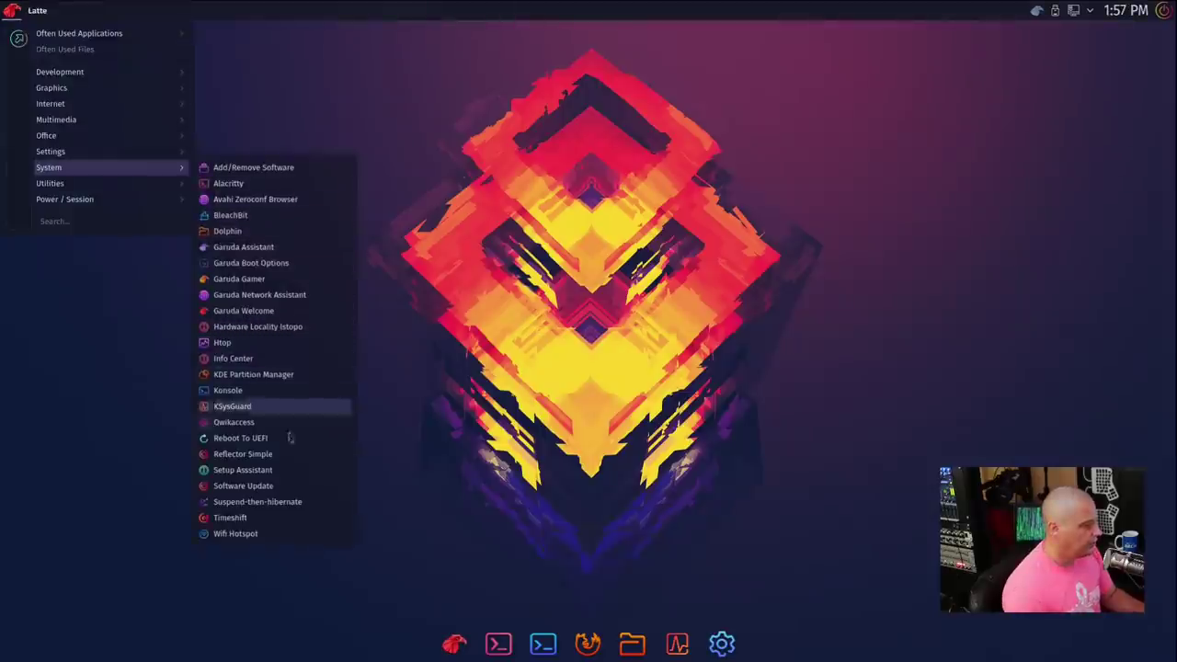
left_click(264, 520)
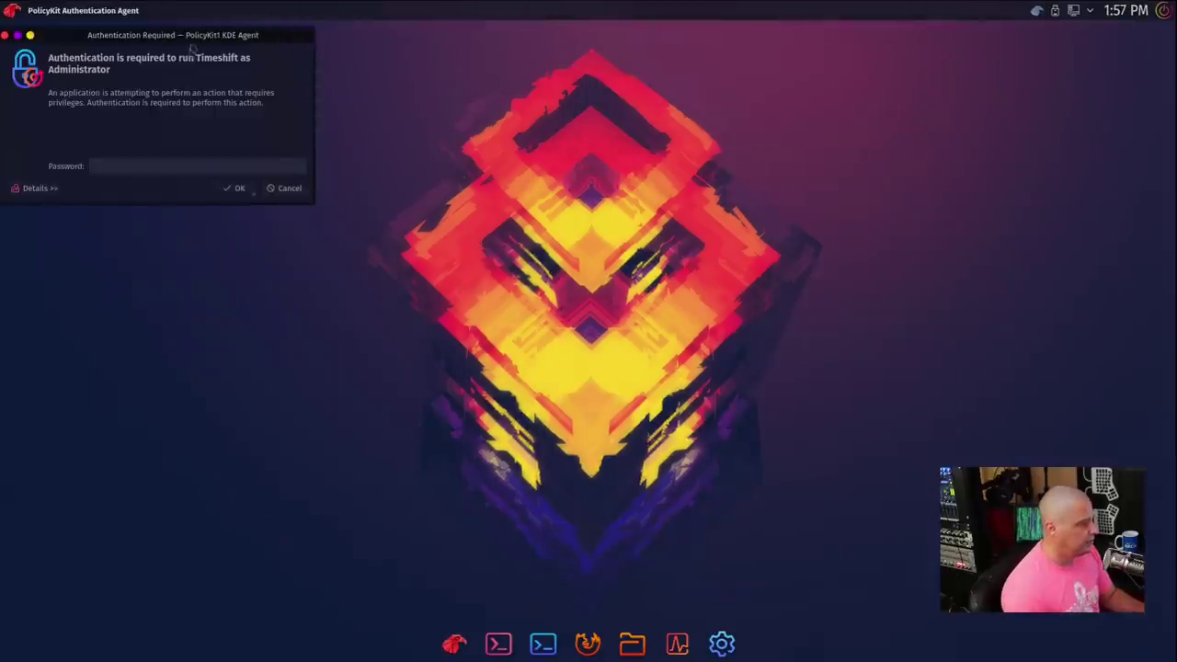
left_click_drag(193, 39, 612, 117)
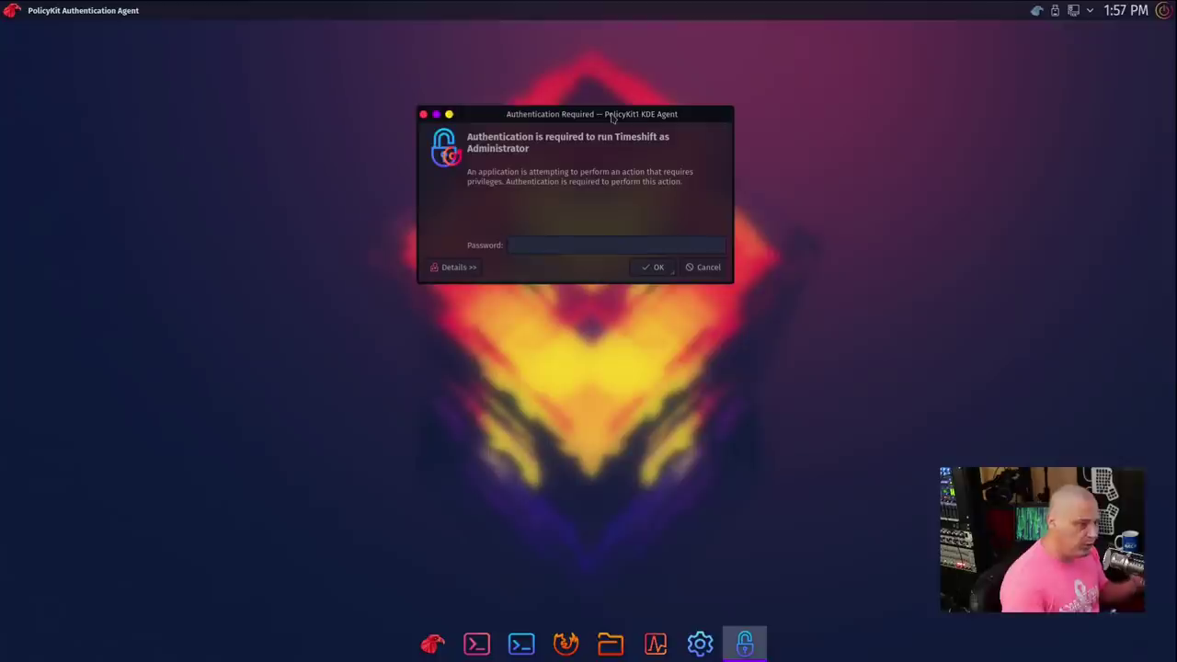
Step: Cancel the Timeshift password prompt and browse the application menu's Graphics and System categories
left_click(423, 114)
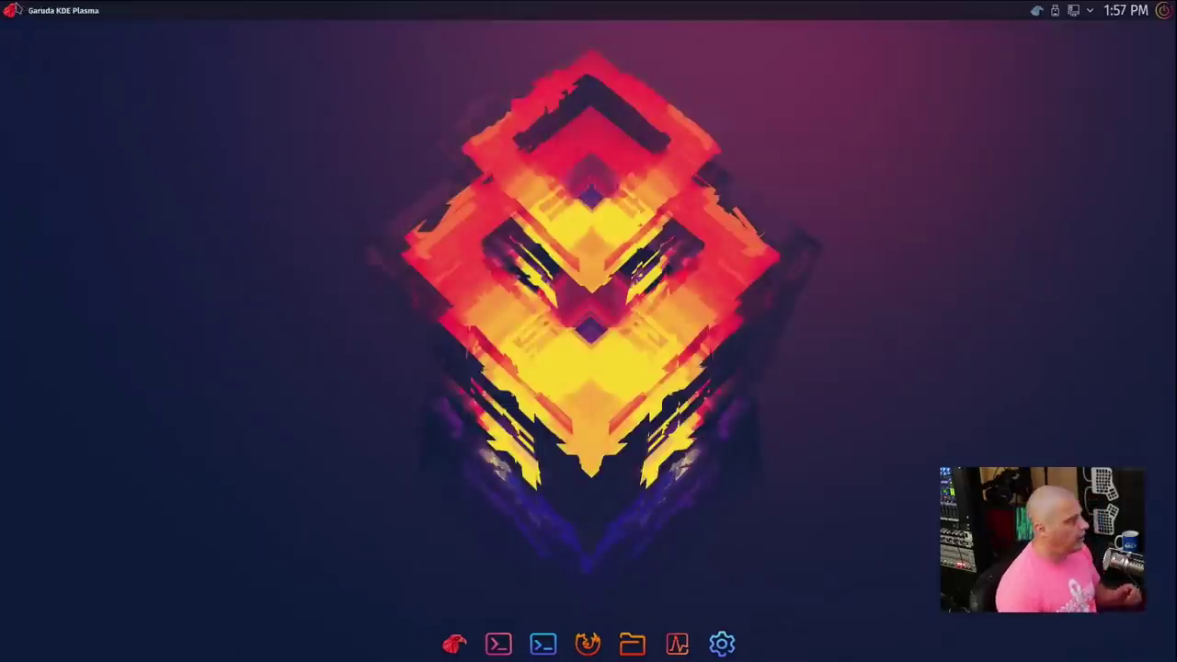
left_click(12, 11)
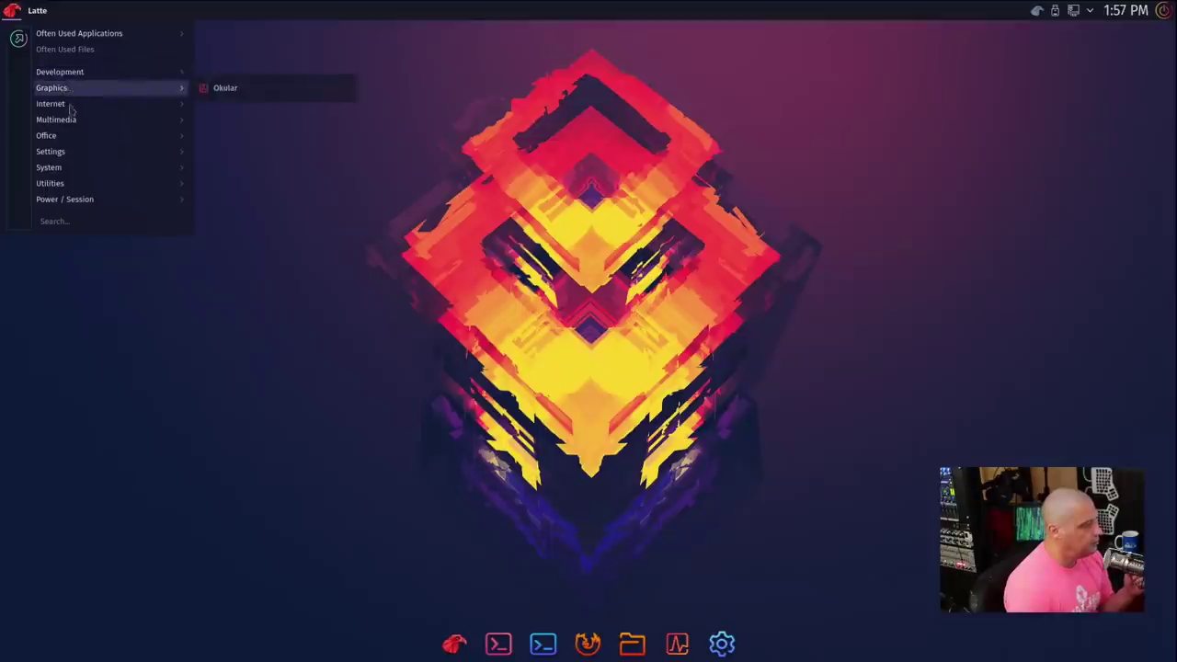
mouse_move(71, 110)
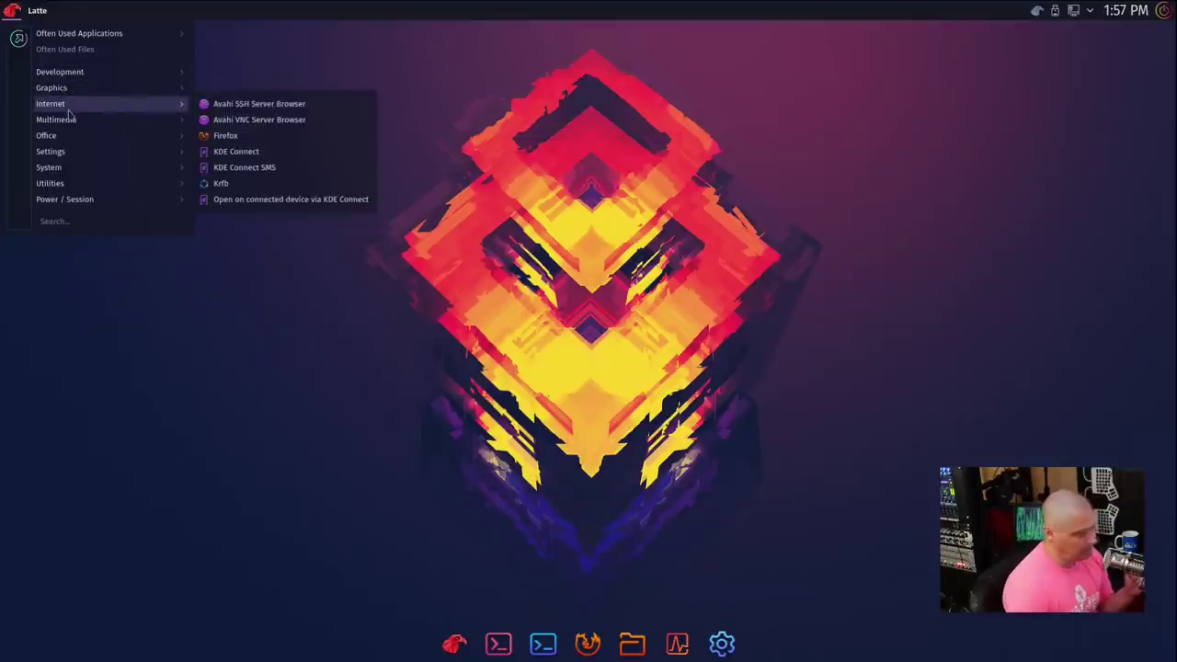
mouse_move(114, 169)
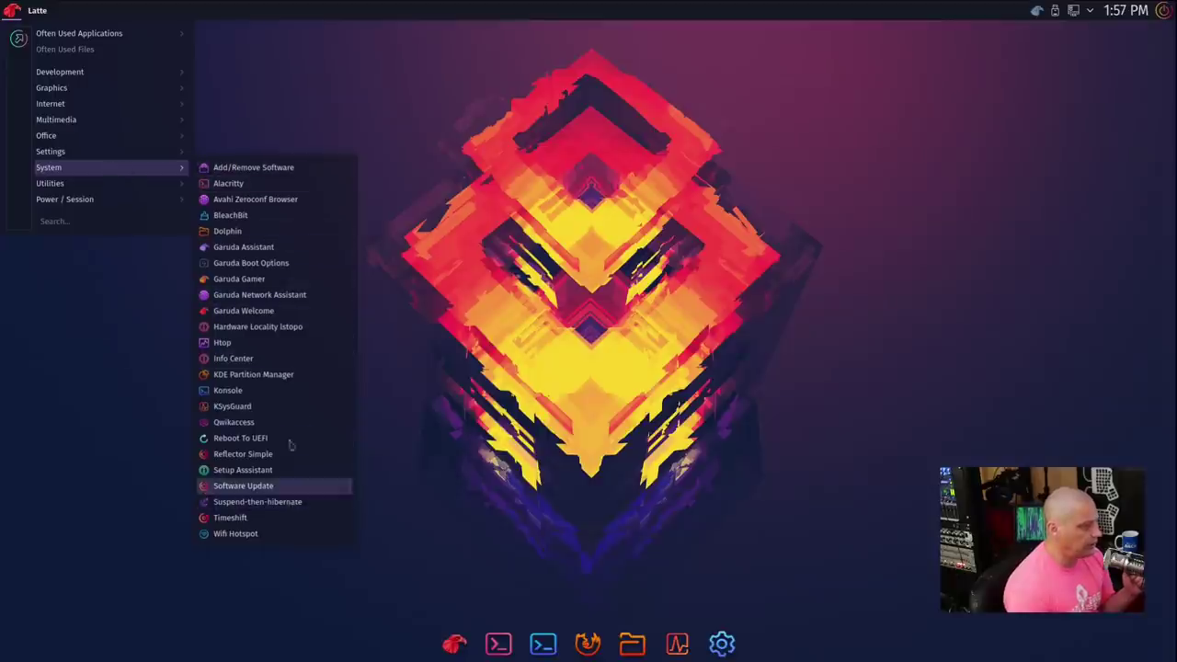
Step: Dismiss the application menu so the empty desktop shows
left_click(575, 391)
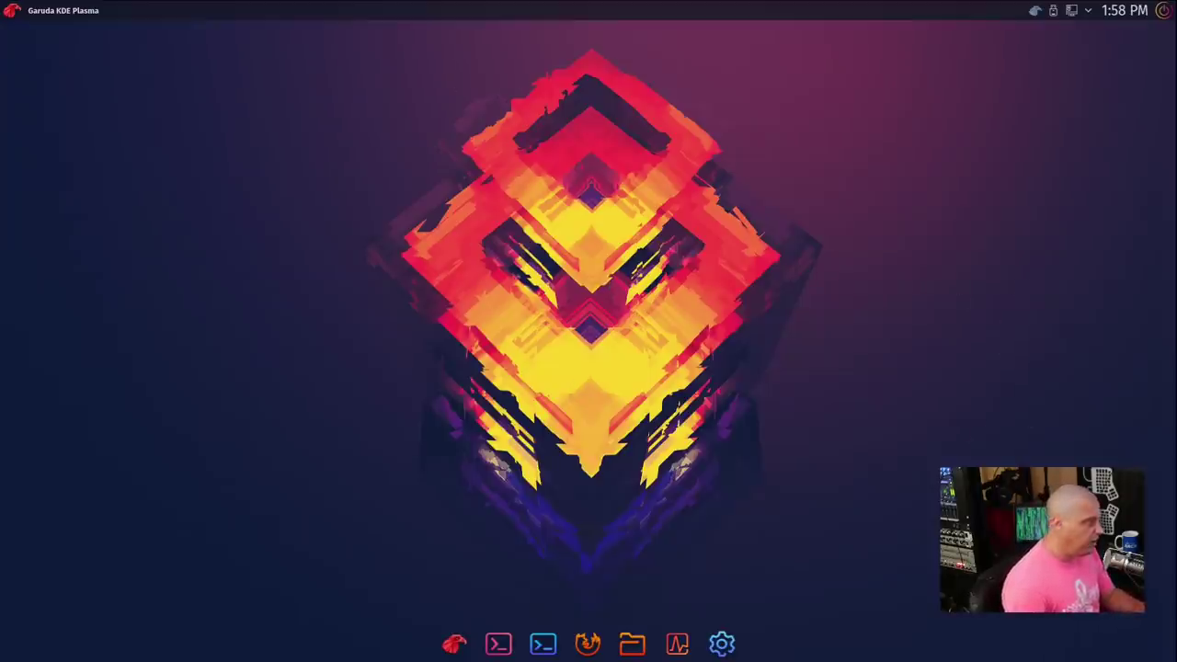
Step: Set the desktop wallpaper to Shell via Configure Desktop and Wallpaper, applying and confirming
right_click(345, 116)
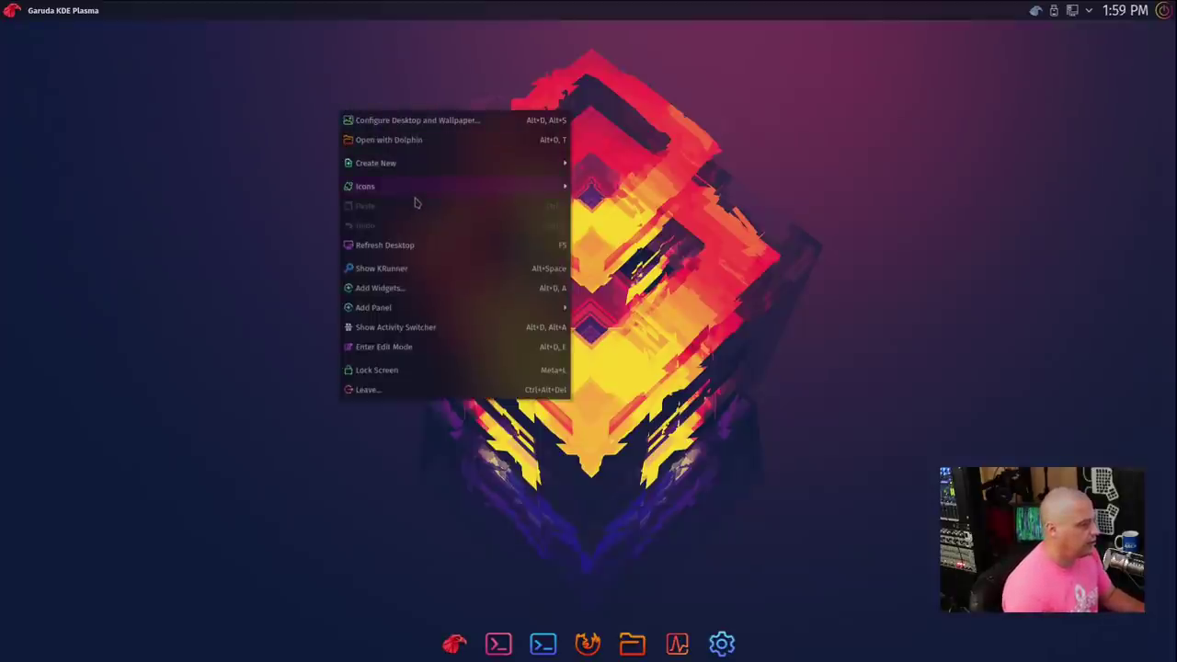
left_click(414, 123)
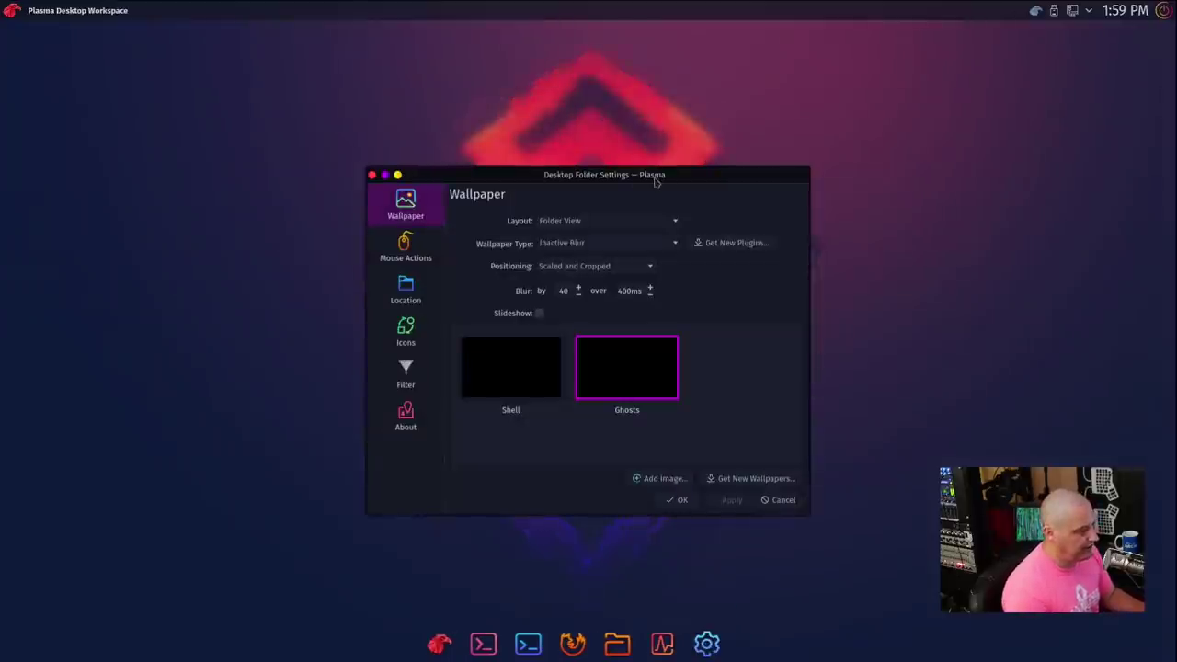
left_click_drag(655, 181, 660, 151)
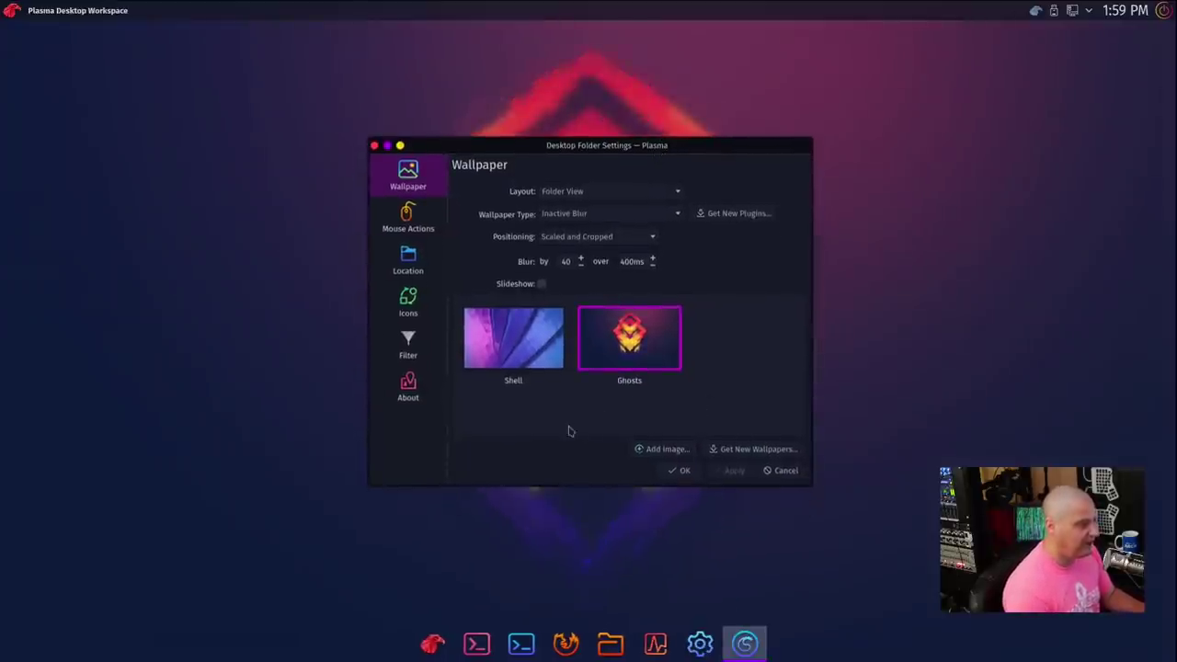
left_click(532, 356)
left_click(727, 471)
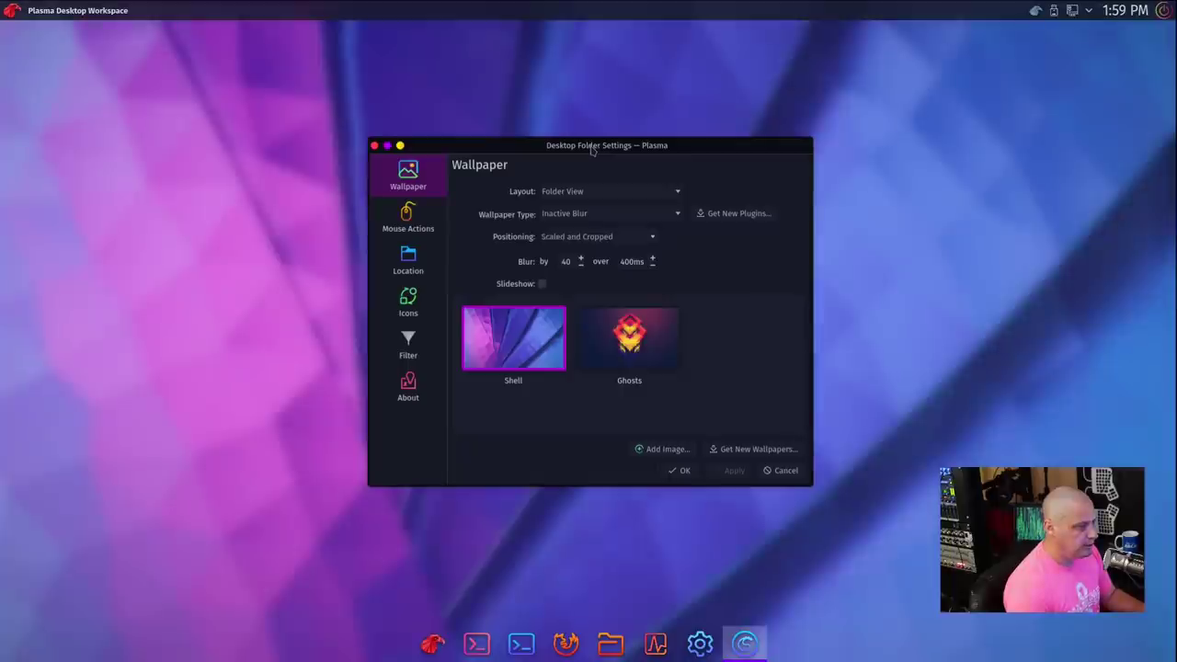
left_click(683, 470)
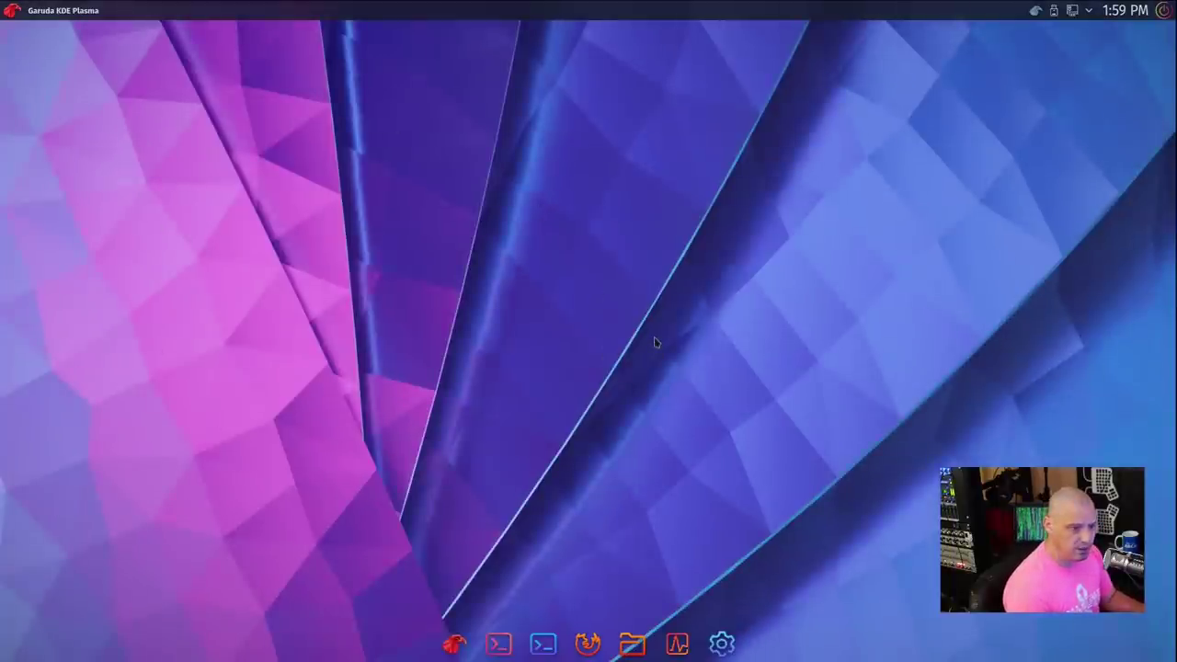
Step: Reopen the desktop wallpaper settings and select the Ghosts wallpaper again
right_click(502, 205)
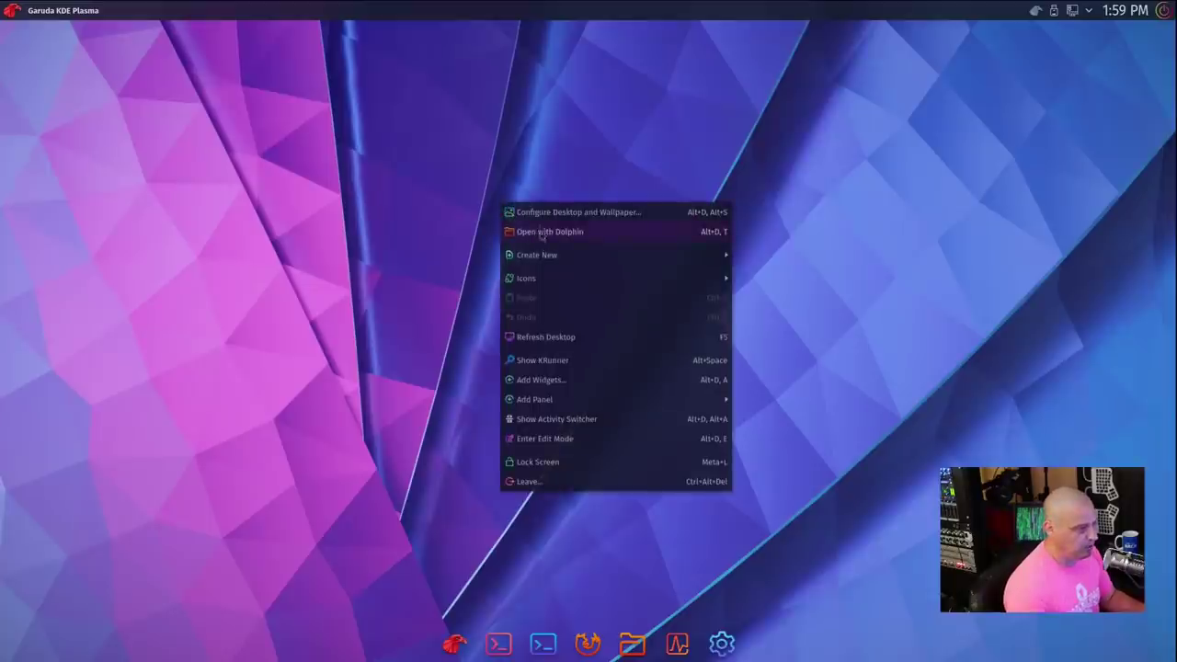
left_click(535, 213)
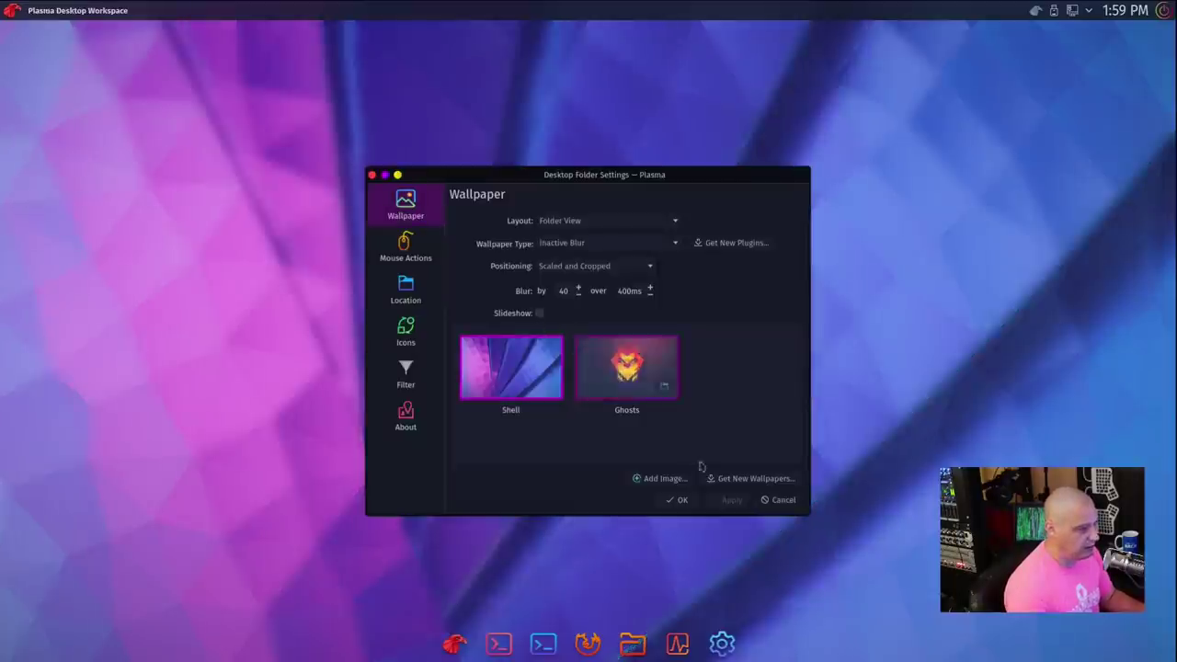
left_click(732, 499)
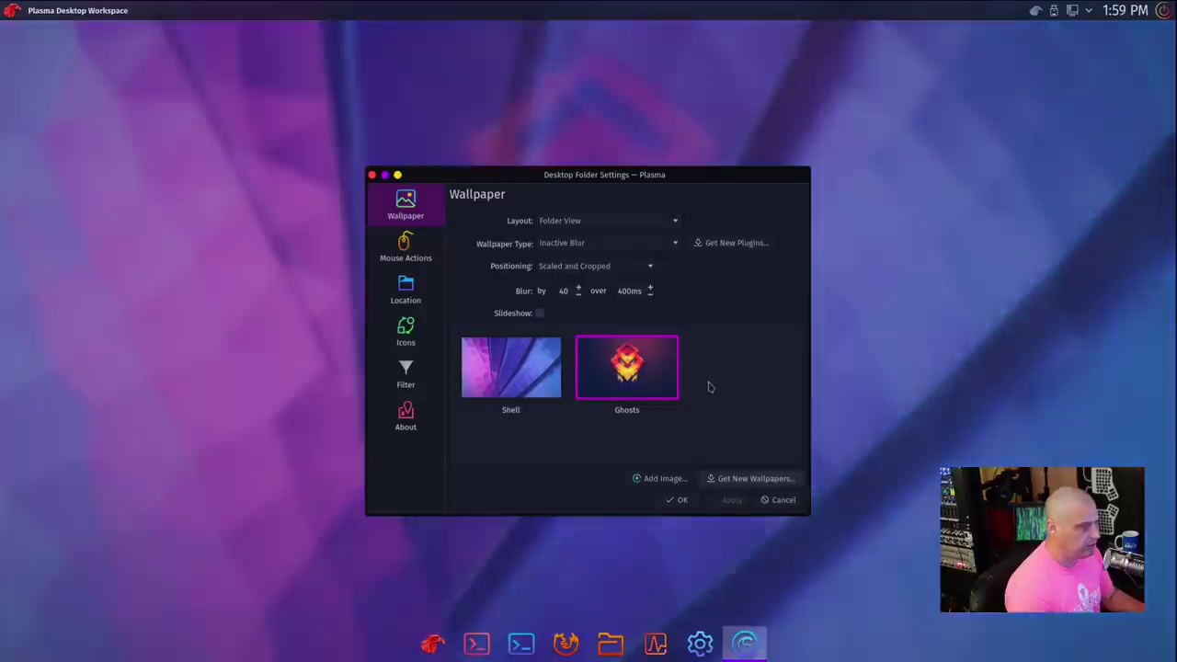
Step: Close the wallpaper settings and dismiss the desktop context menu
left_click(372, 175)
right_click(393, 109)
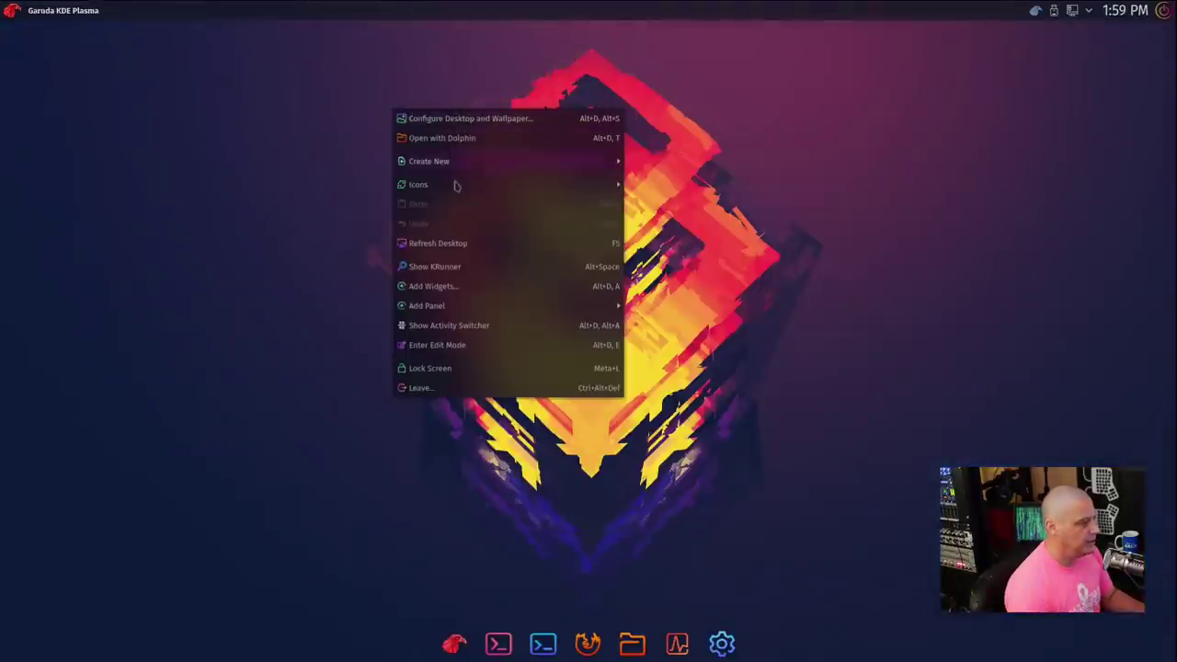
mouse_move(452, 192)
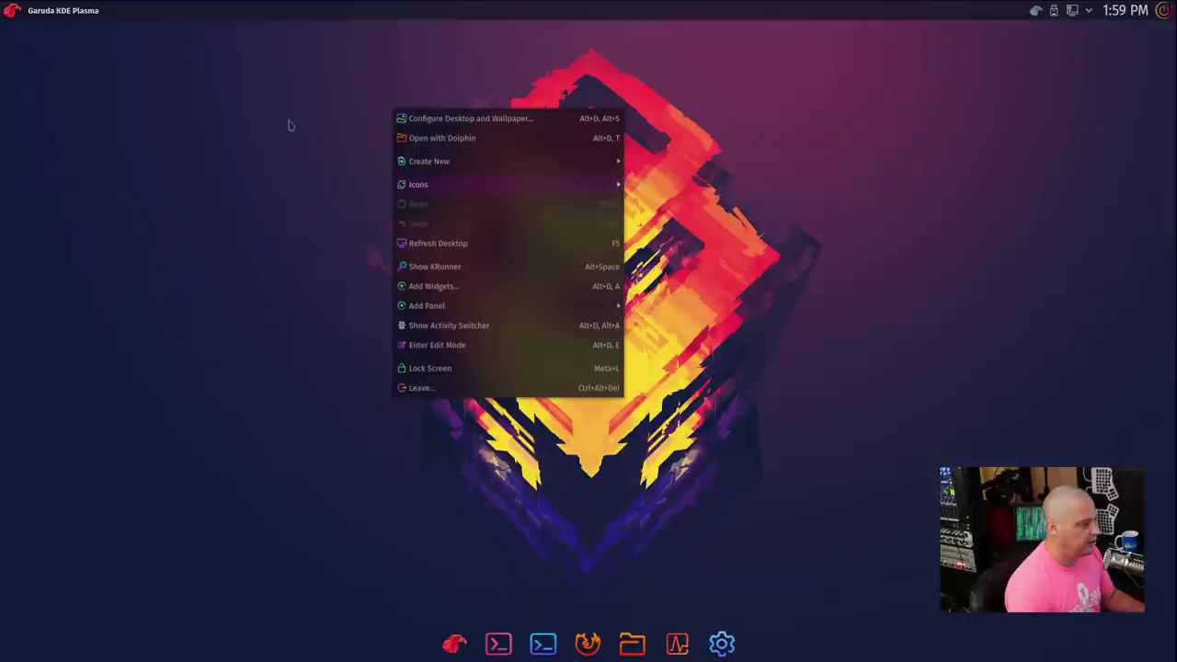
left_click(338, 115)
Step: Search the launcher for 'icons' and open the Icons settings page, centred on screen
left_click(13, 13)
type("icons")
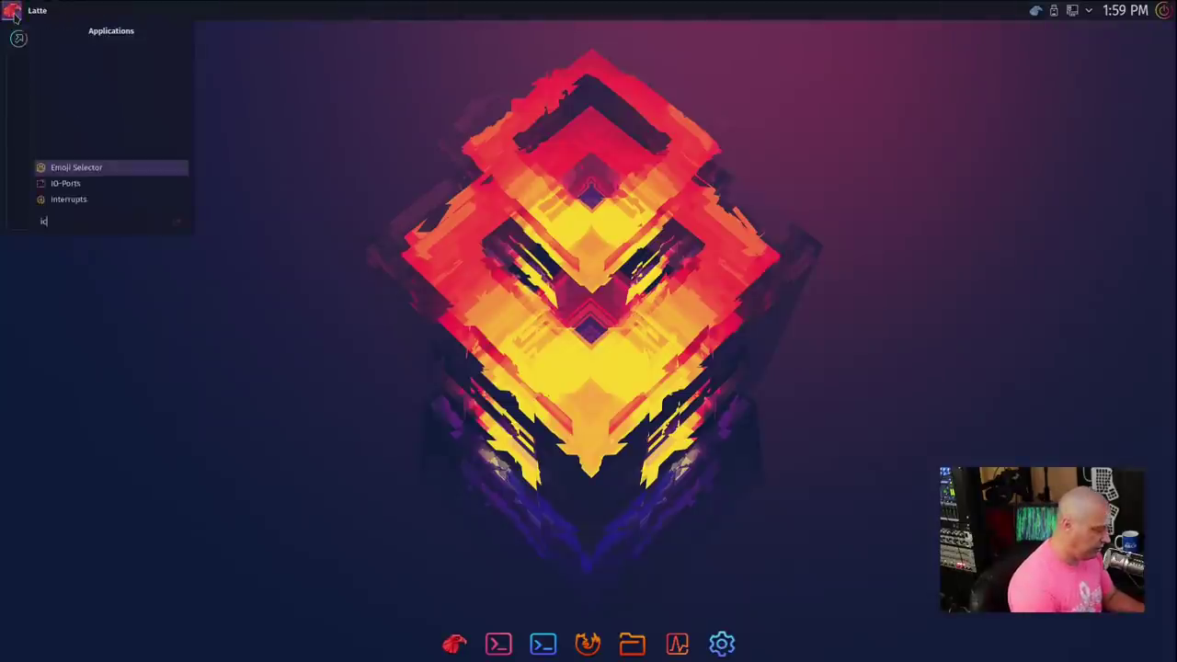
left_click(87, 169)
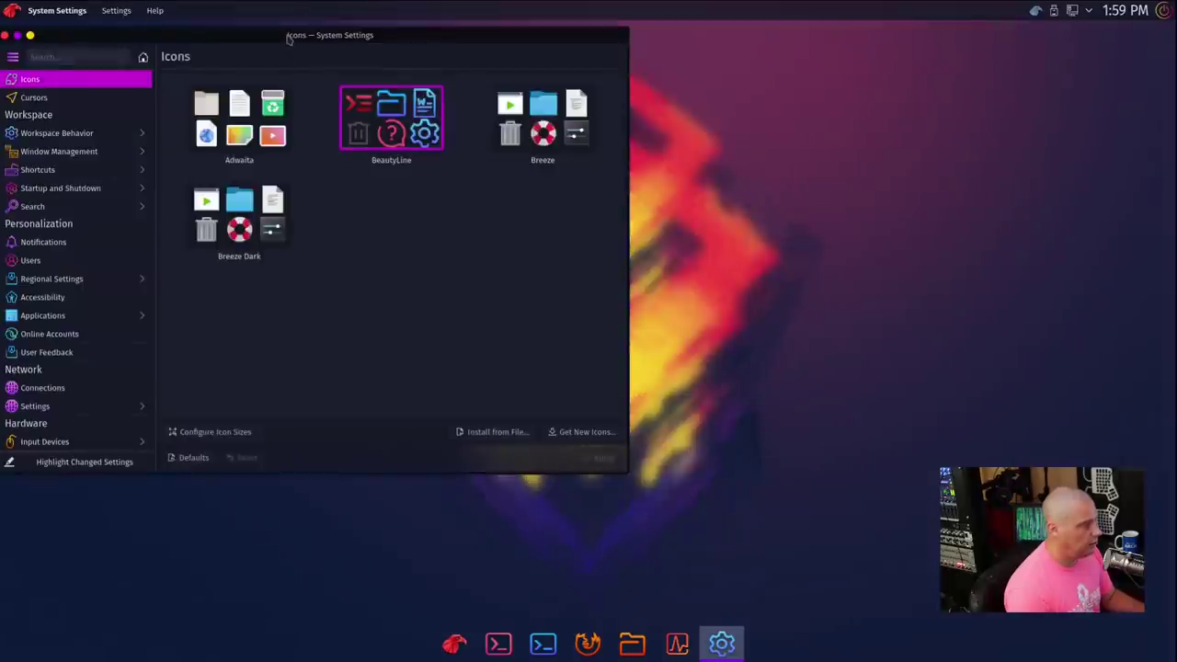
left_click_drag(294, 37, 564, 93)
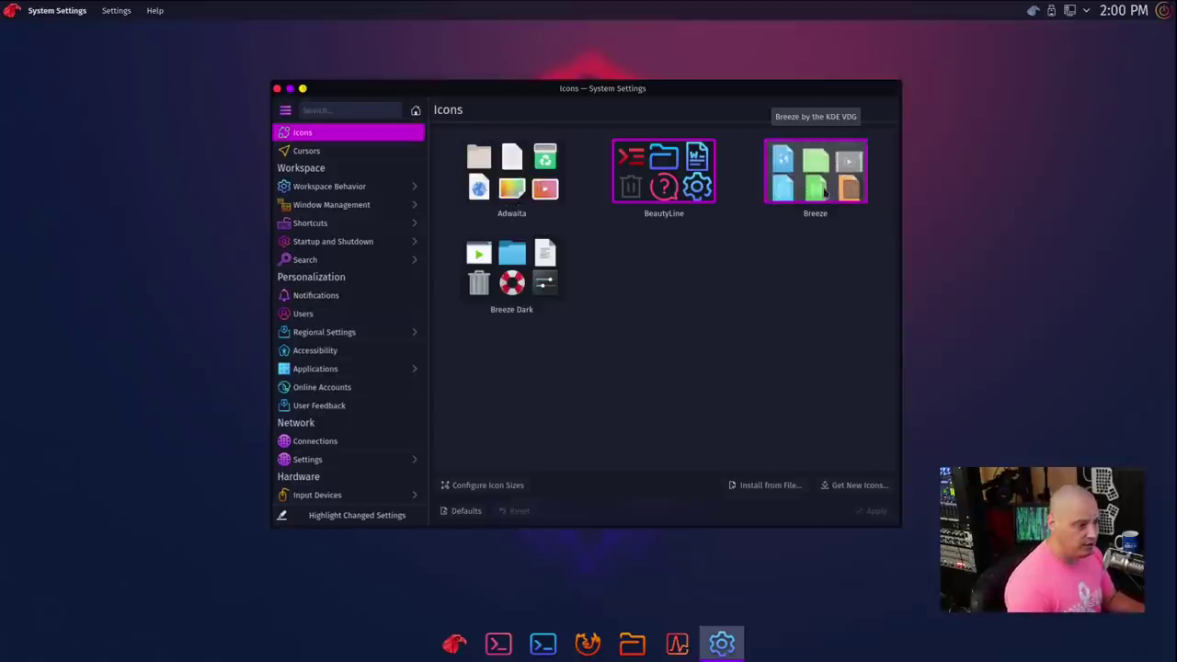
Step: Apply the Breeze icon theme, preview Breeze Dark, return to BeautyLine, then close System Settings
left_click(825, 191)
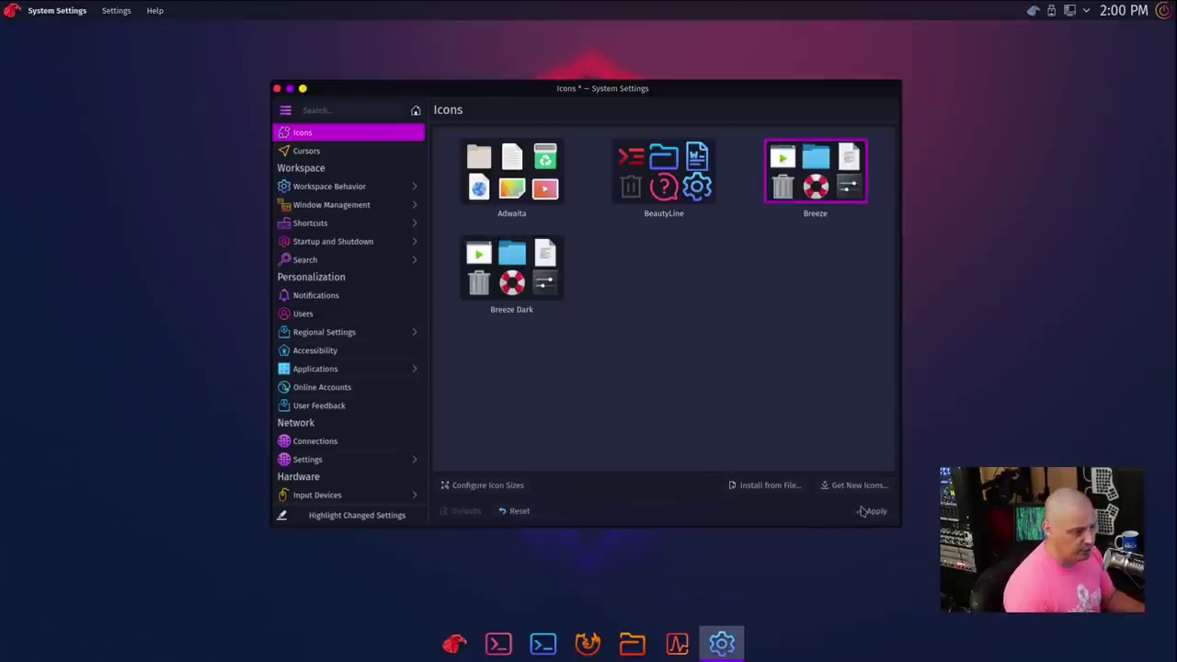
left_click(861, 511)
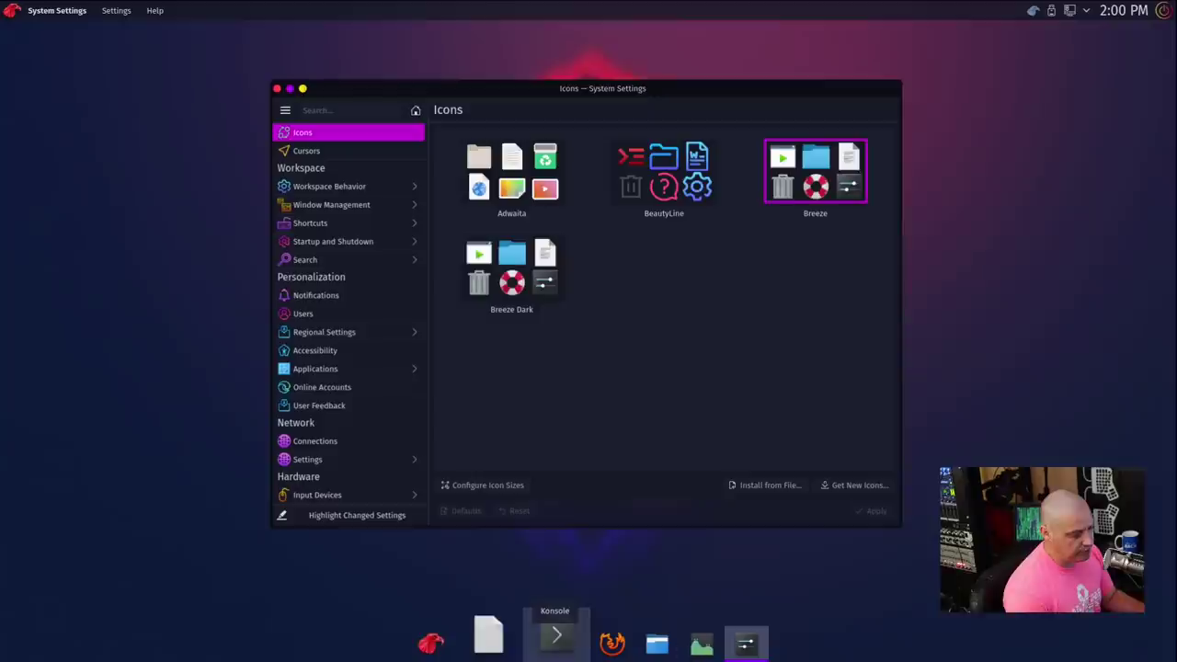
left_click(505, 289)
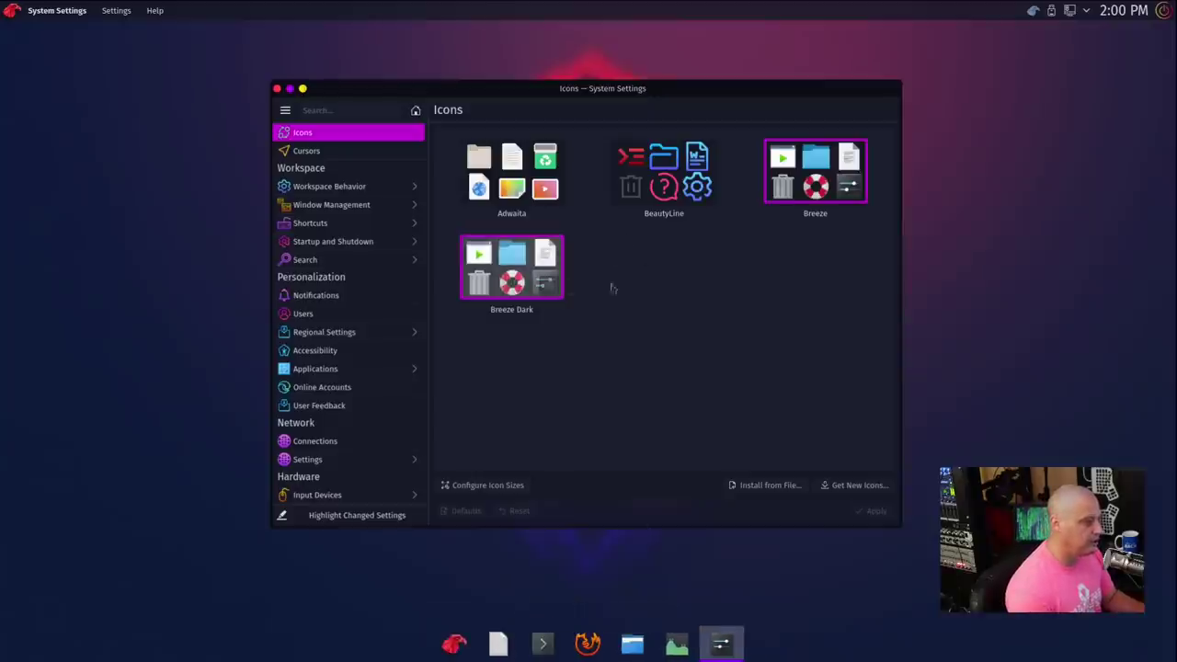
left_click(657, 189)
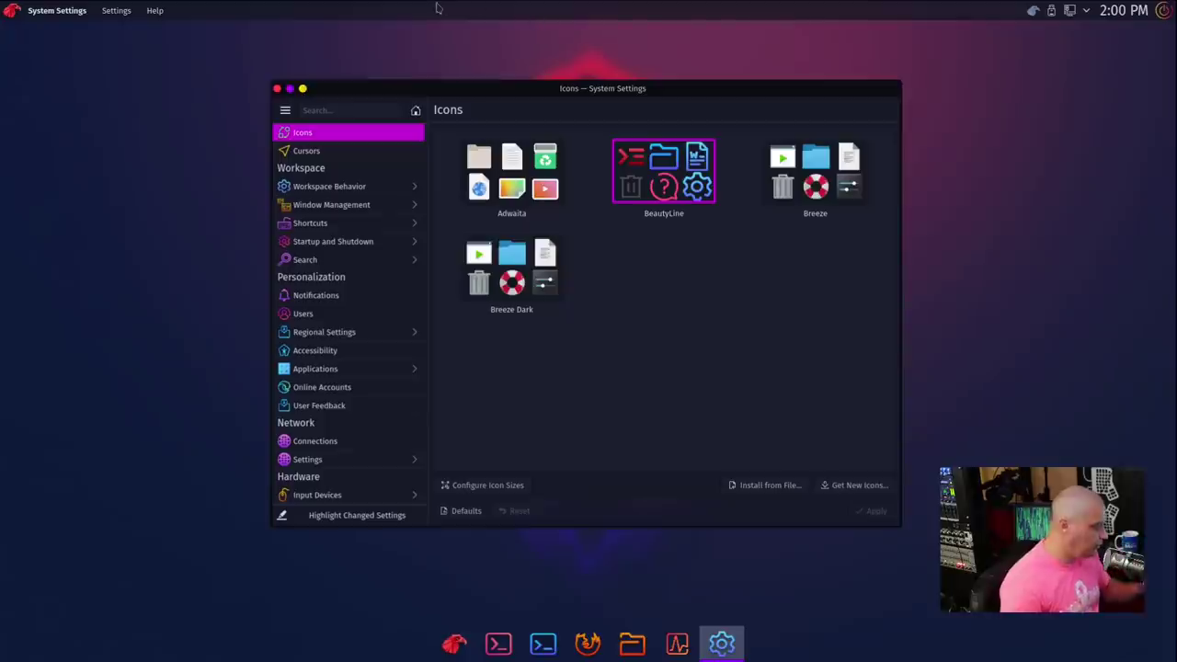
left_click(277, 89)
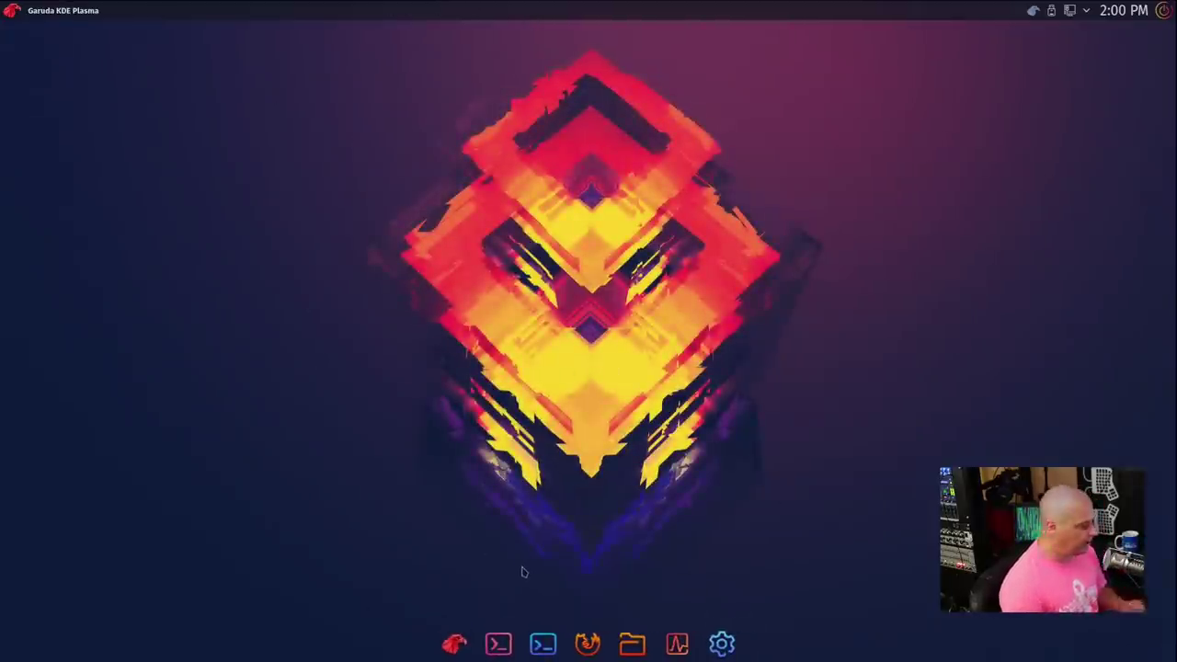